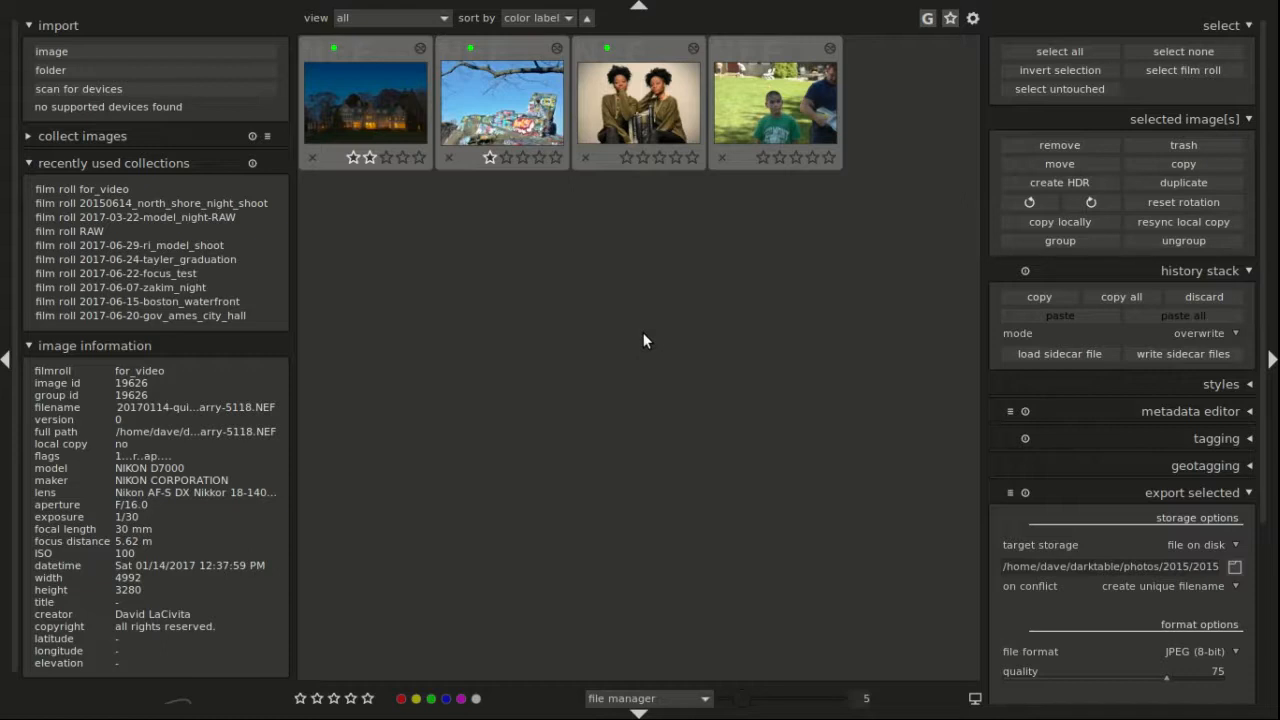
# Step: Switch to the browser, look over the YouTube page "Why EVERY photographer should be using LIGHTROOM!" and return to darktable
pyautogui.hotkey('alt', 'Tab')
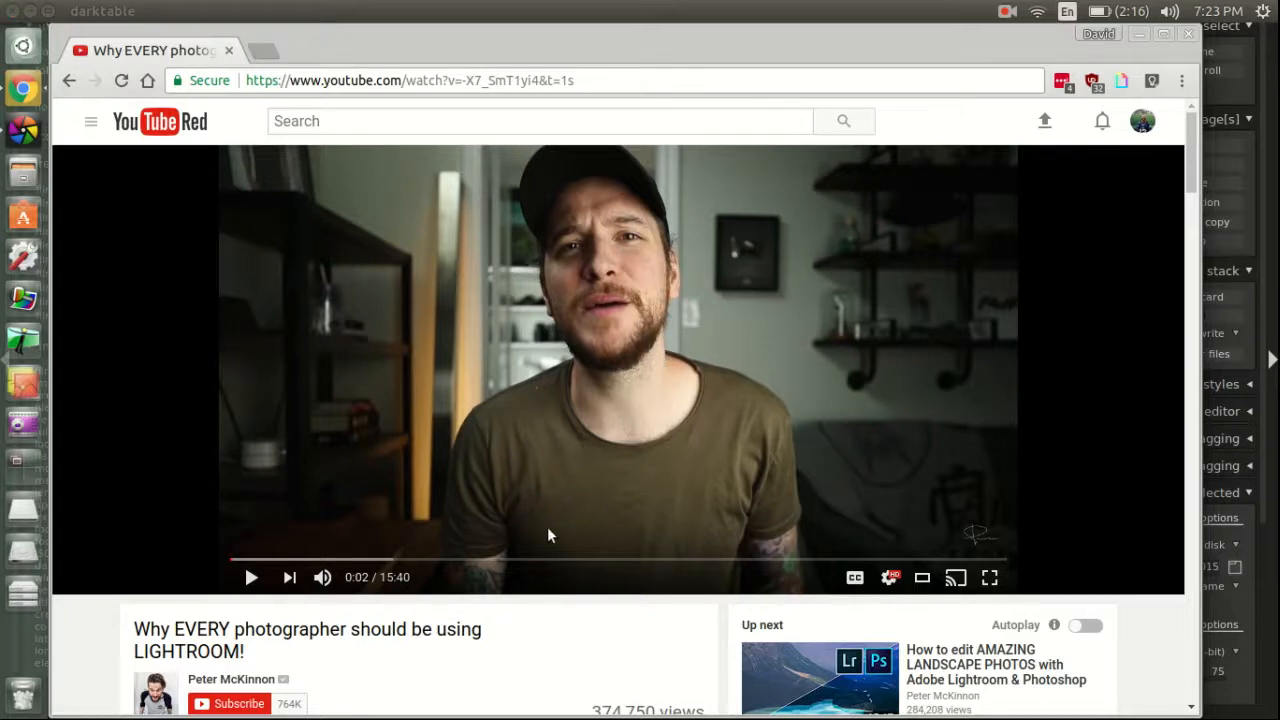
pyautogui.press('F5')
pyautogui.scroll(-2, 586, 649)
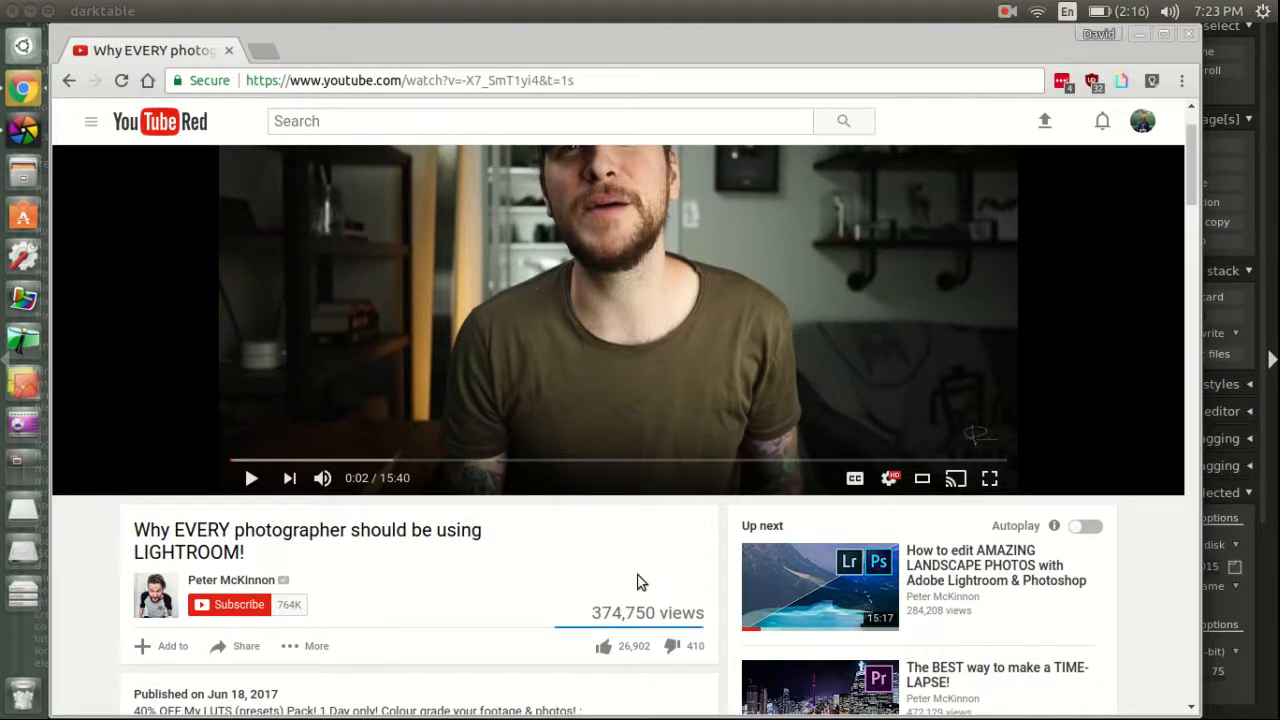
pyautogui.scroll(2, 640, 582)
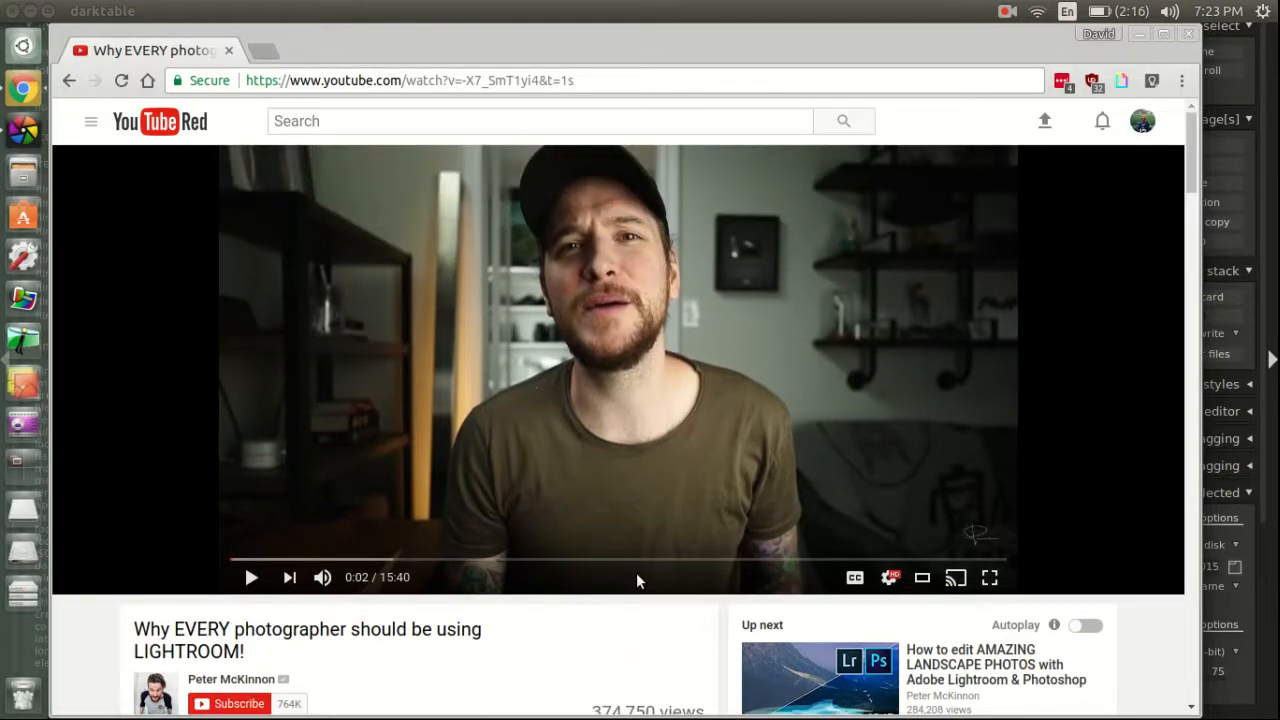
pyautogui.scroll(-1, 638, 580)
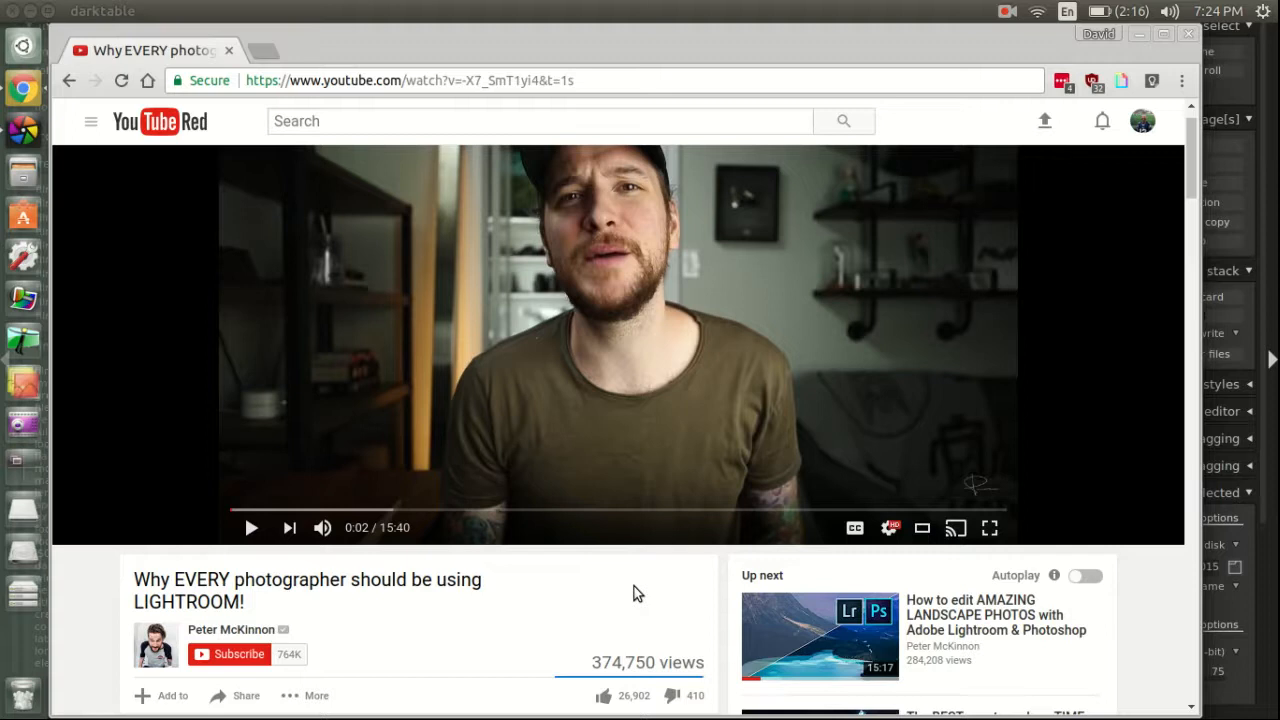
pyautogui.scroll(-4, 633, 586)
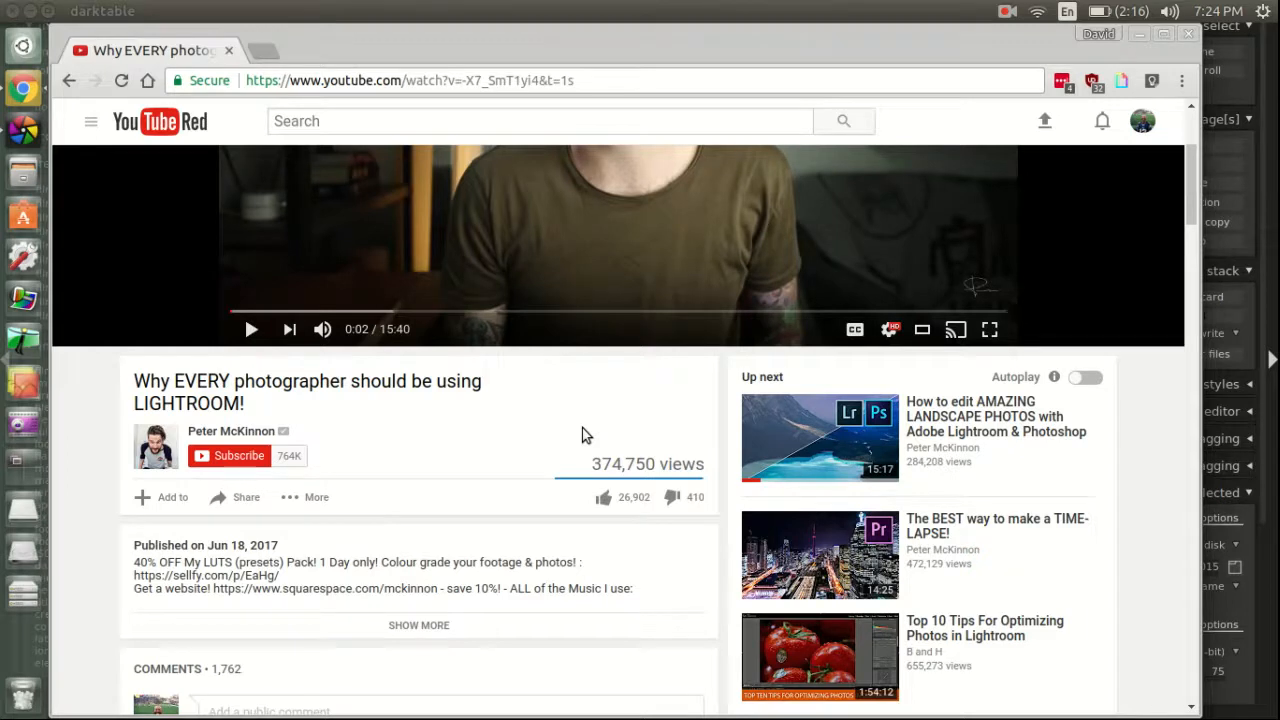
pyautogui.hotkey('alt', 'Tab')
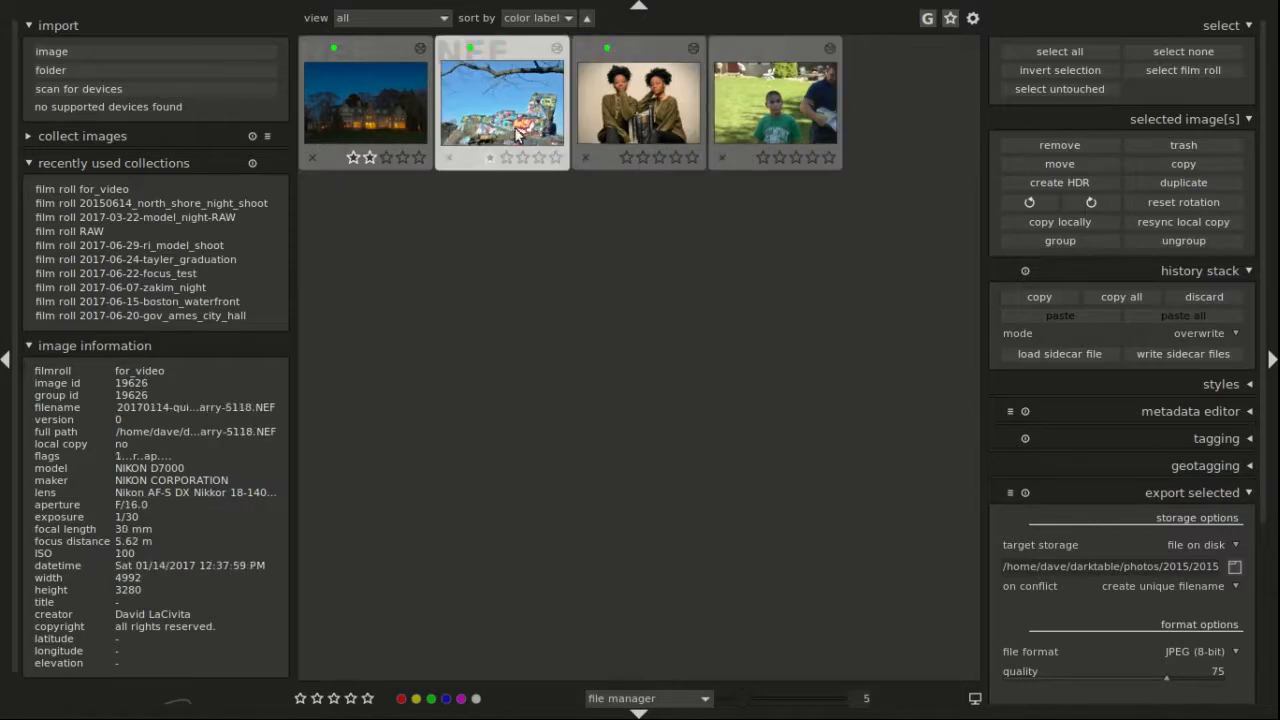
pyautogui.click(692, 699)
pyautogui.click(693, 704)
pyautogui.click(692, 702)
pyautogui.click(761, 453)
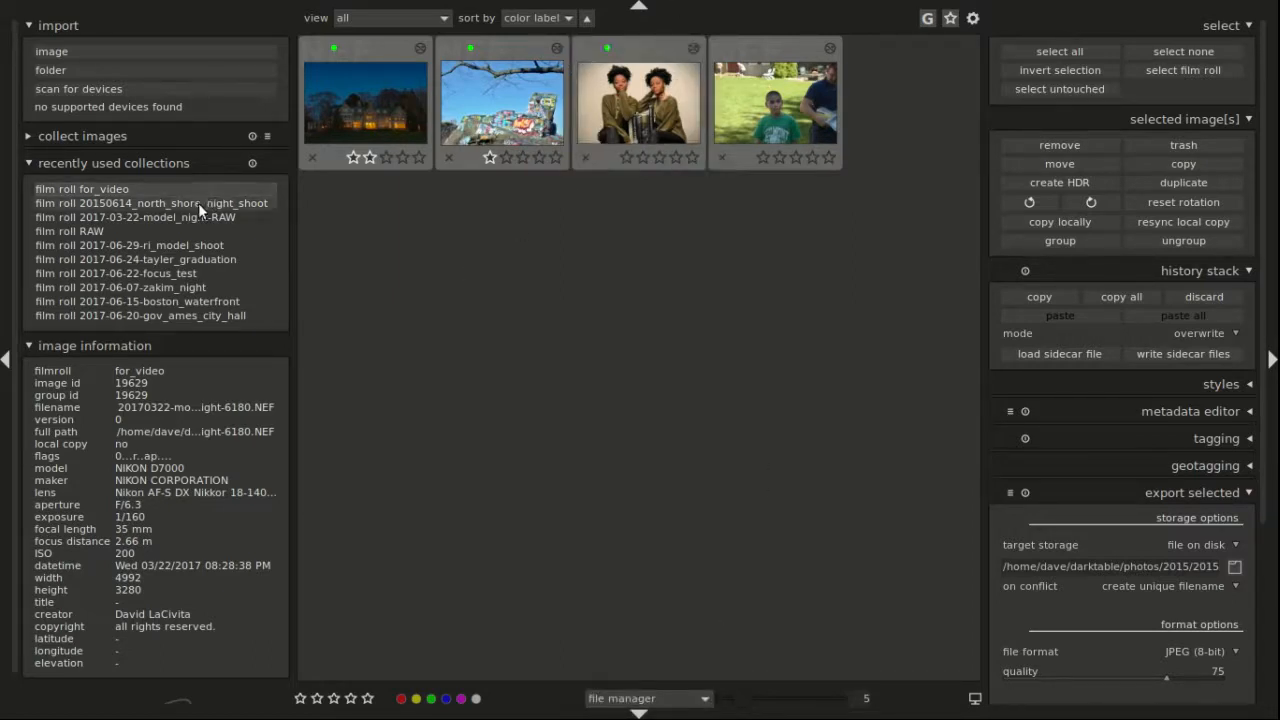
# Step: Open the 2017-06-24 graduation film roll from the recently used collections and browse through its thumbnails
pyautogui.click(221, 259)
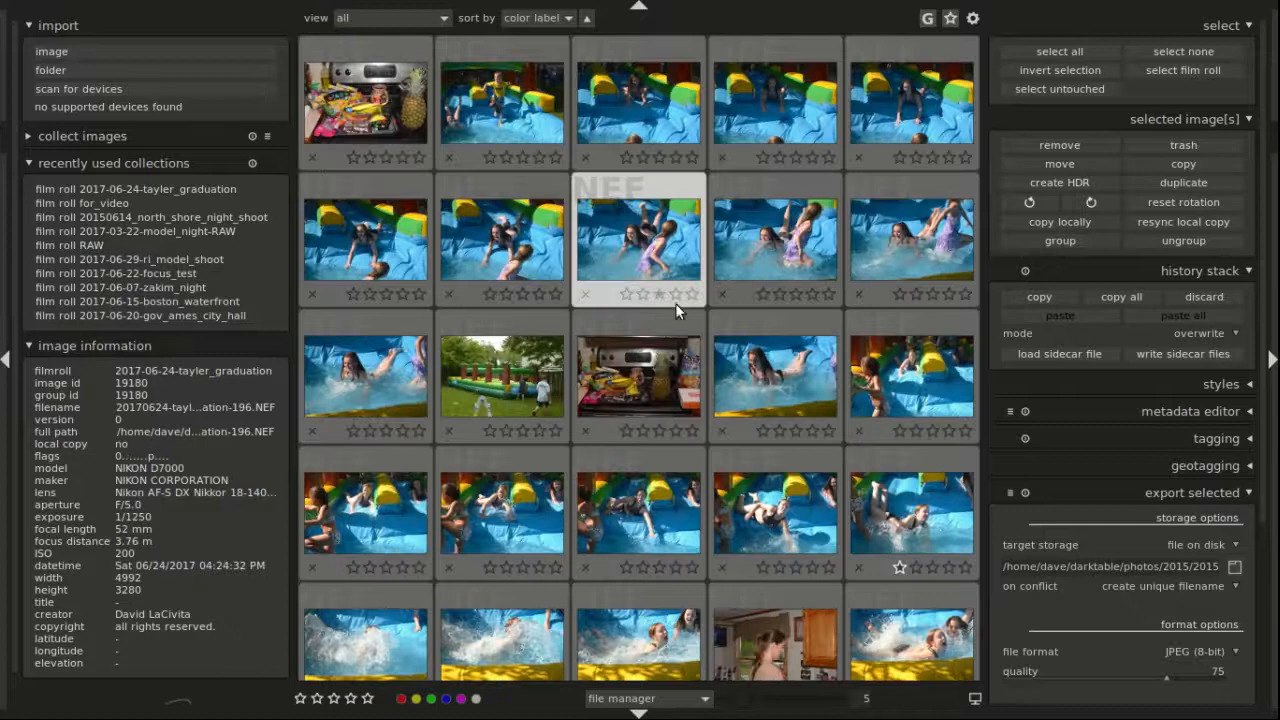
pyautogui.scroll(1, 671, 319)
pyautogui.scroll(3, 671, 319)
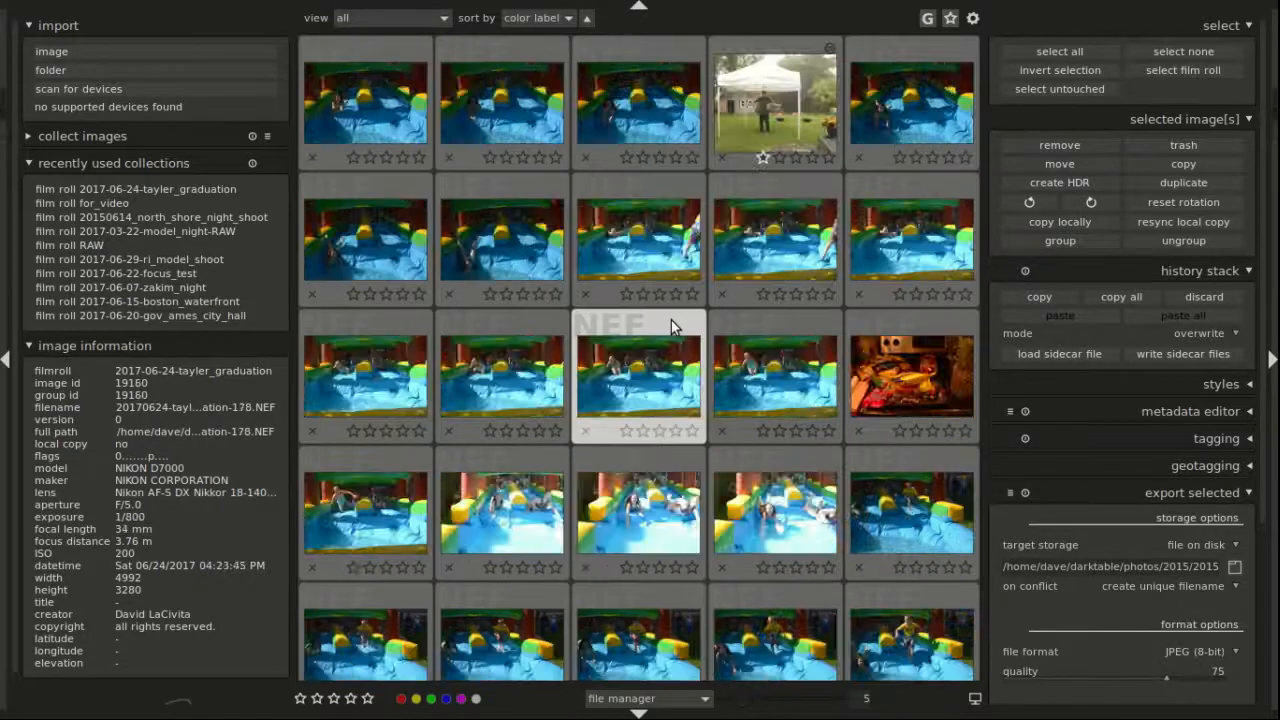
pyautogui.scroll(4, 671, 320)
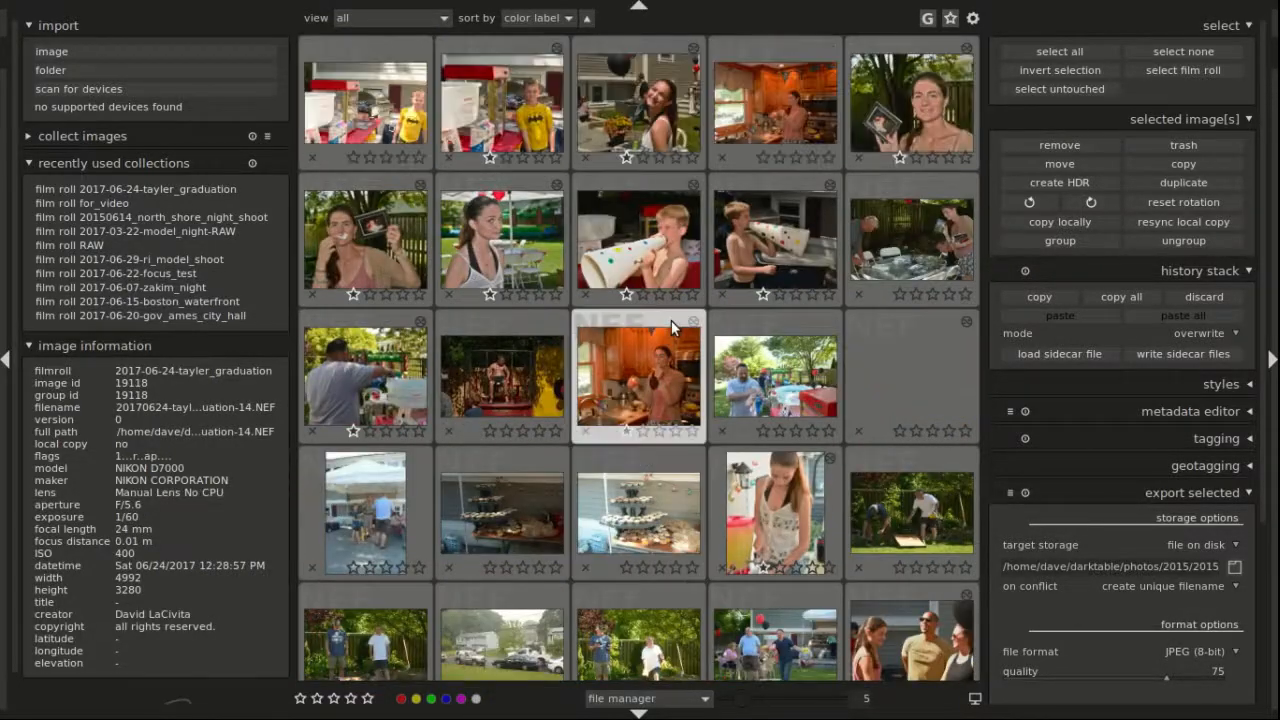
pyautogui.scroll(-4, 671, 320)
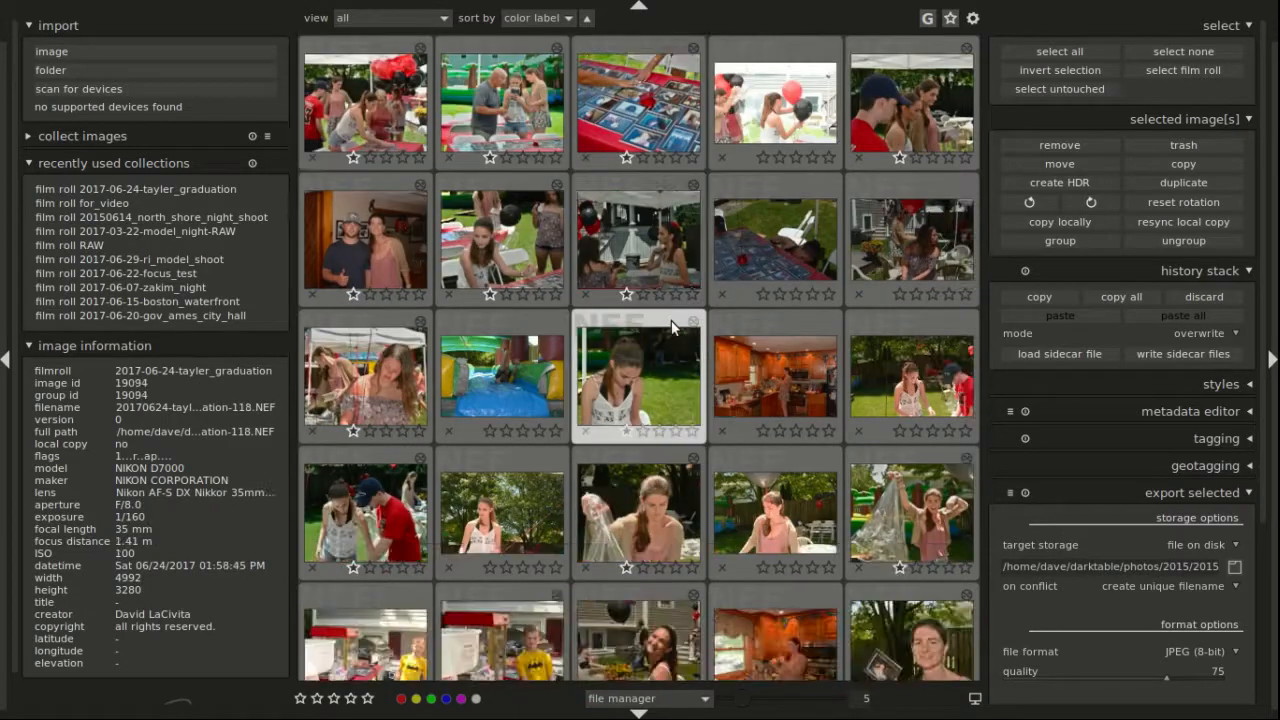
pyautogui.scroll(-1, 671, 320)
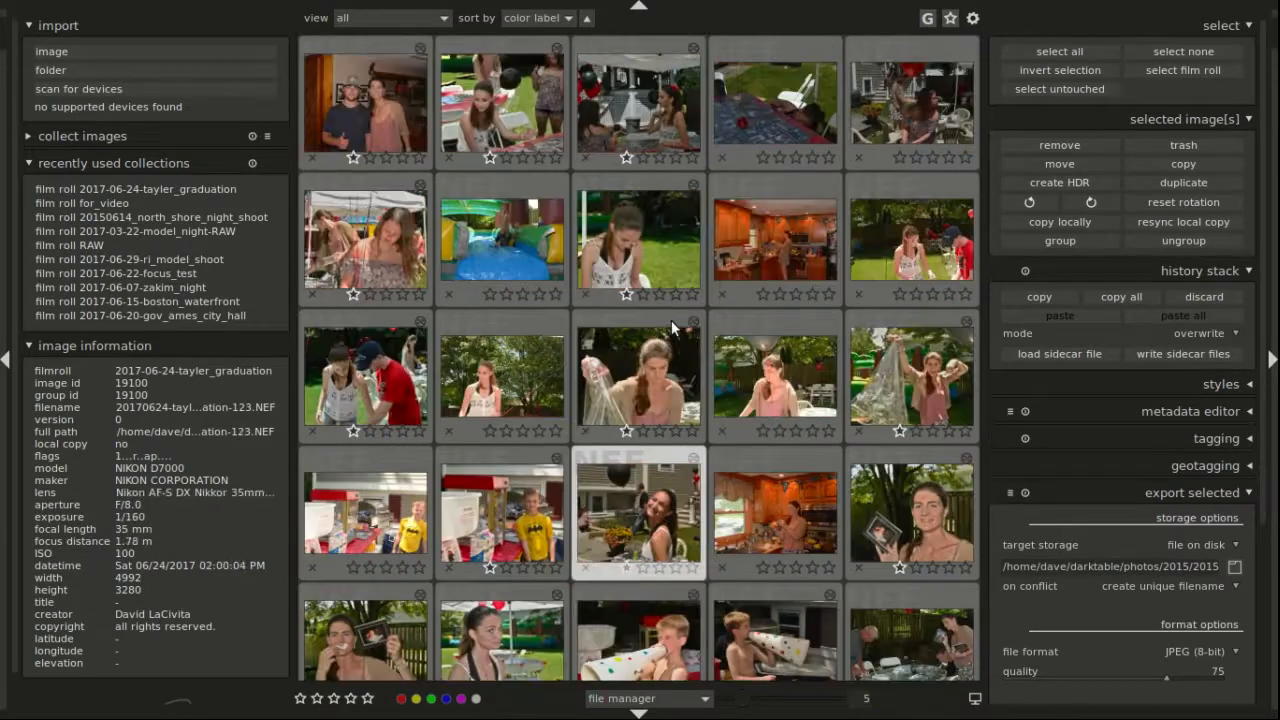
pyautogui.scroll(-2, 672, 327)
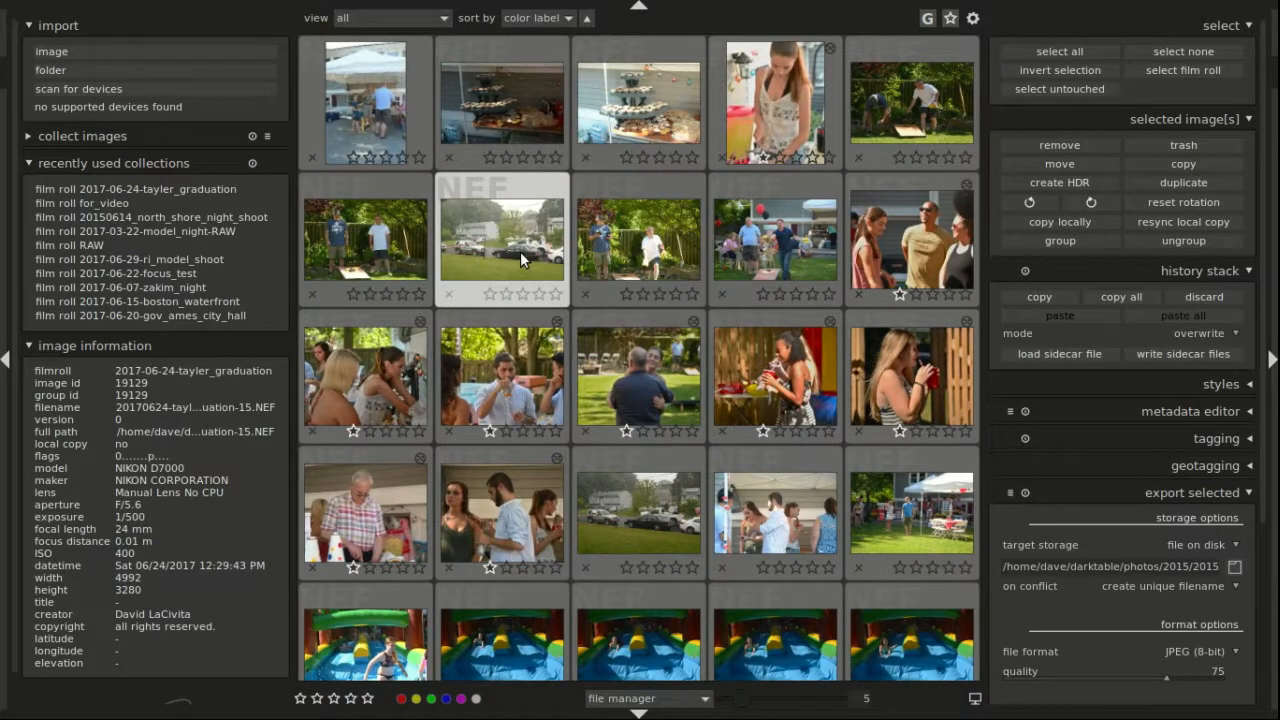
# Step: Enlarge the lighttable thumbnails to inspect the photos, and shrink them back to six per row
pyautogui.scroll(1, 520, 251)
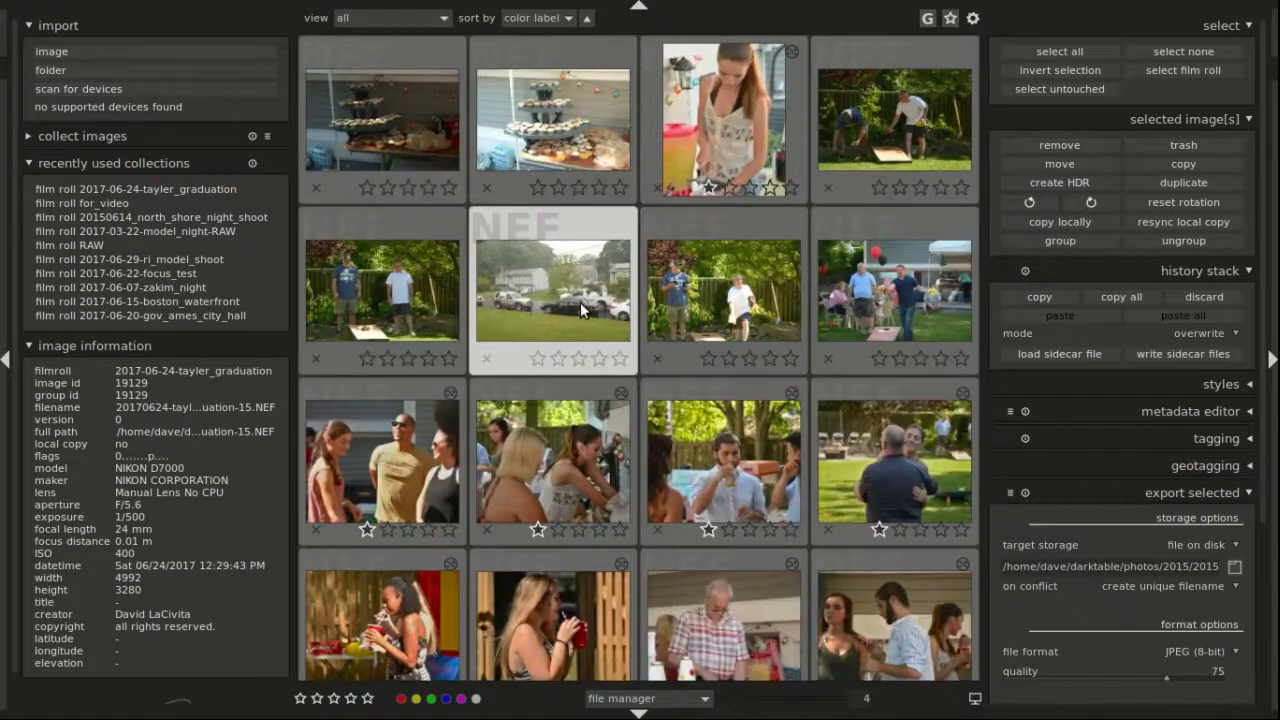
pyautogui.scroll(1, 574, 306)
pyautogui.scroll(1, 669, 386)
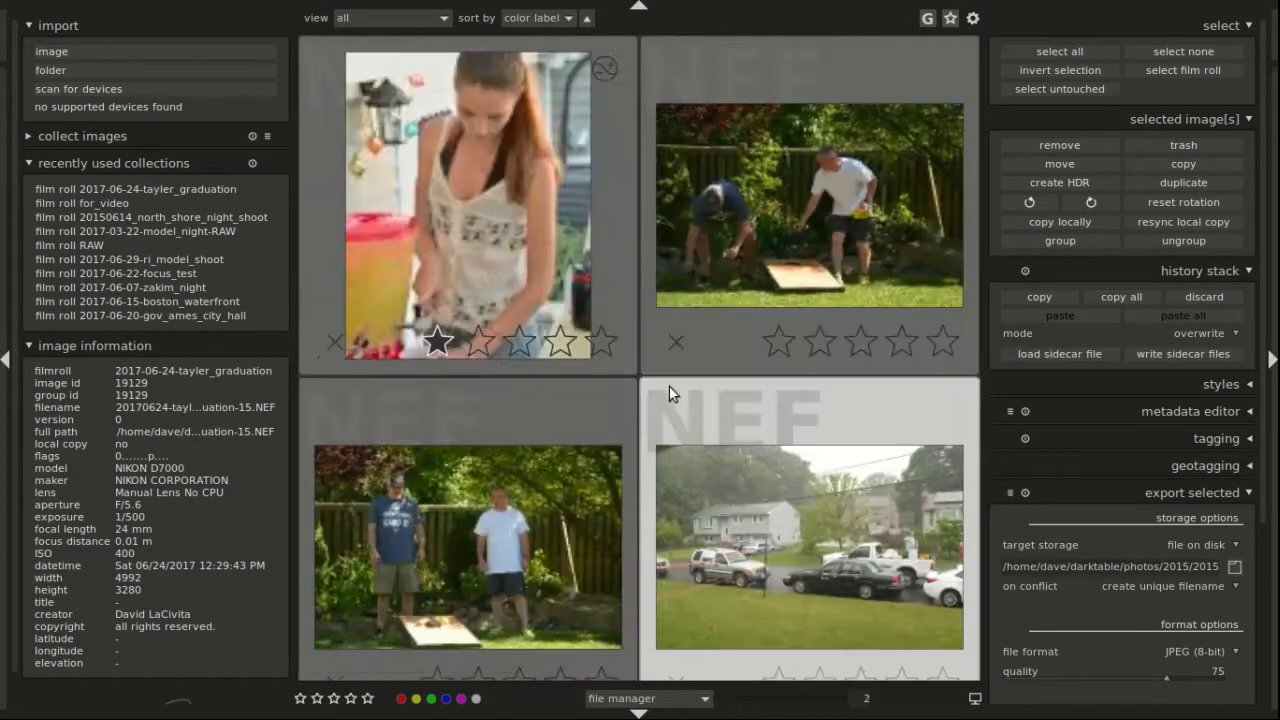
pyautogui.scroll(1, 718, 453)
pyautogui.scroll(-1, 708, 418)
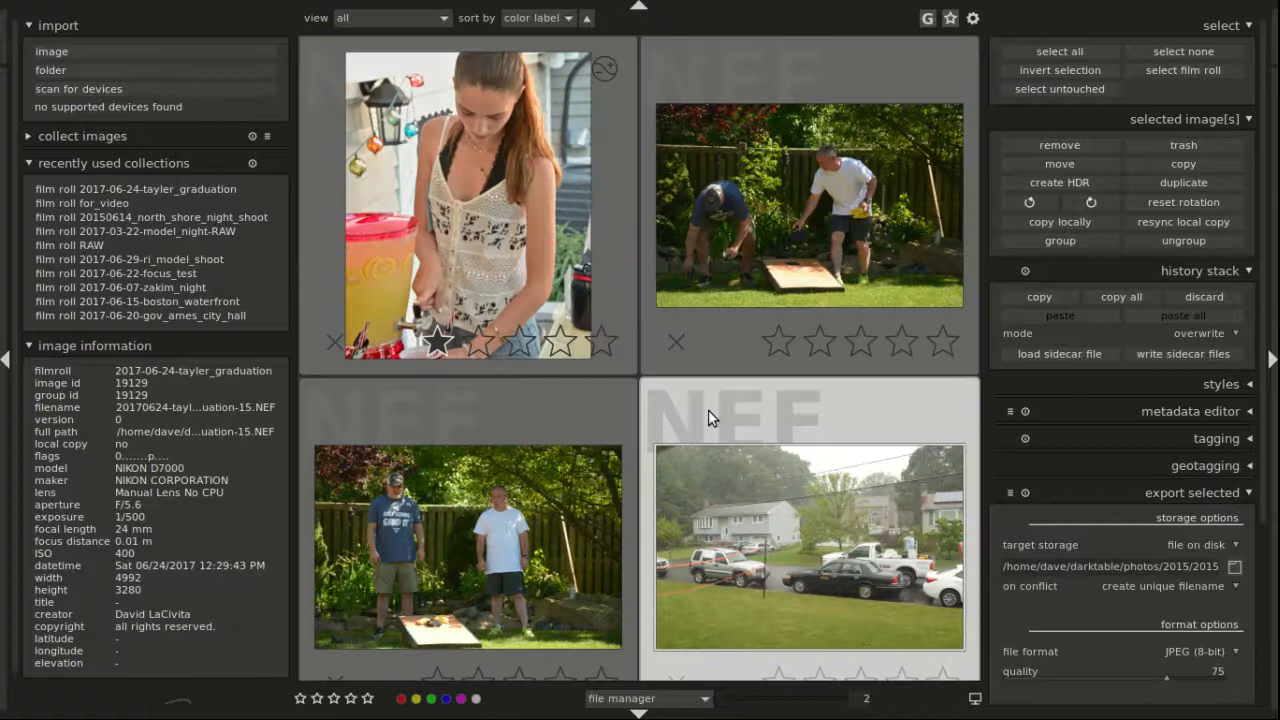
pyautogui.scroll(-1, 708, 418)
pyautogui.scroll(-1, 668, 371)
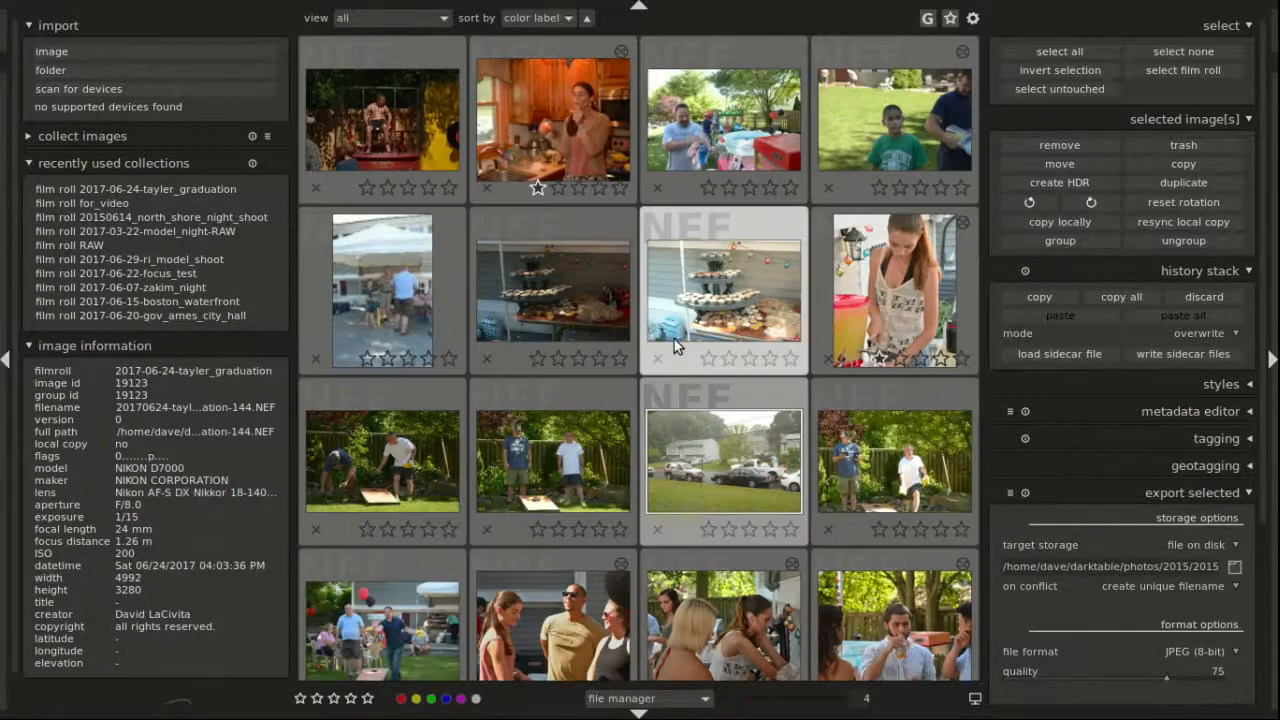
pyautogui.scroll(-1, 672, 339)
pyautogui.scroll(-1, 672, 339)
# Step: Switch the lighttable to the zoomable light table layout and survey the film roll zoomed out to 17 images per row
pyautogui.click(662, 699)
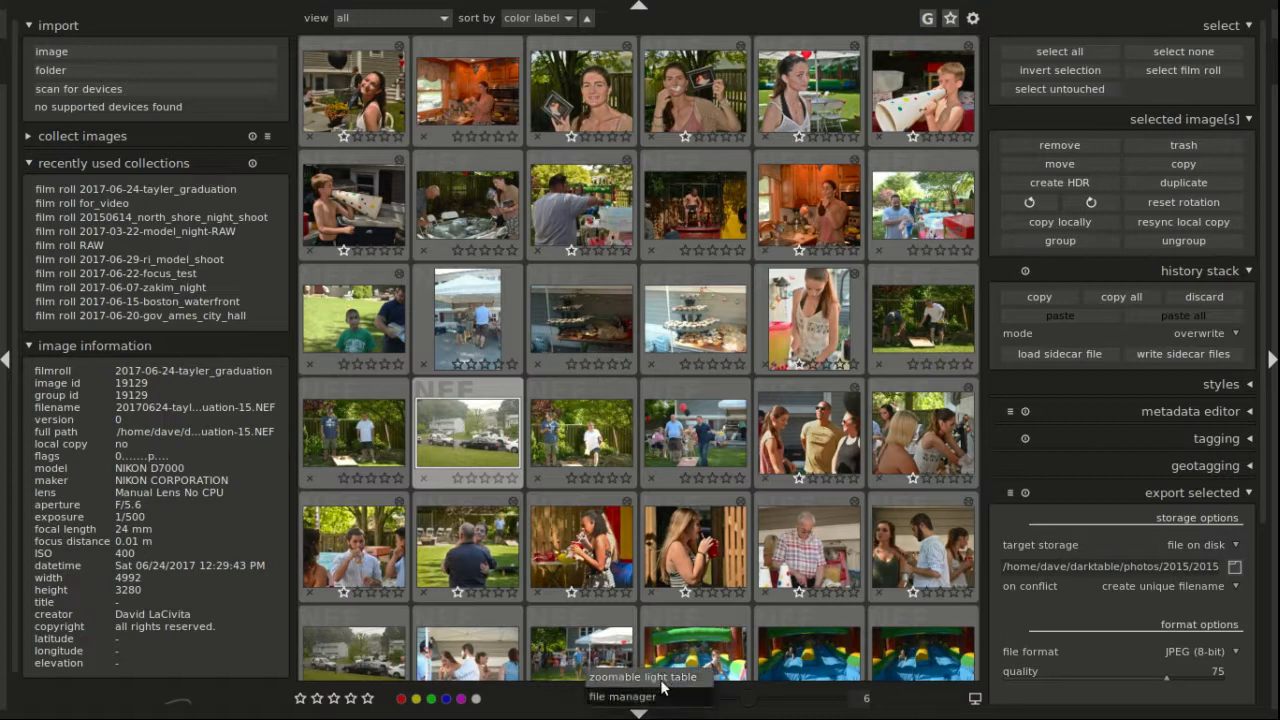
pyautogui.click(662, 680)
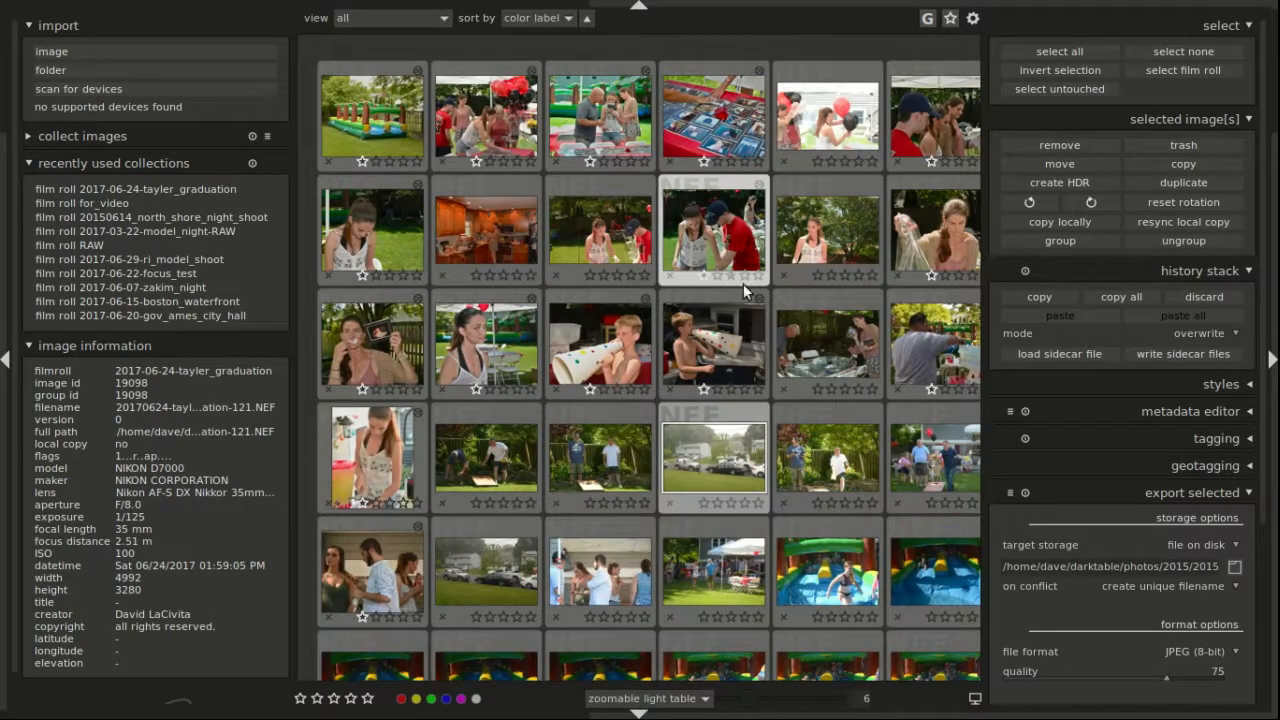
pyautogui.scroll(-3, 745, 314)
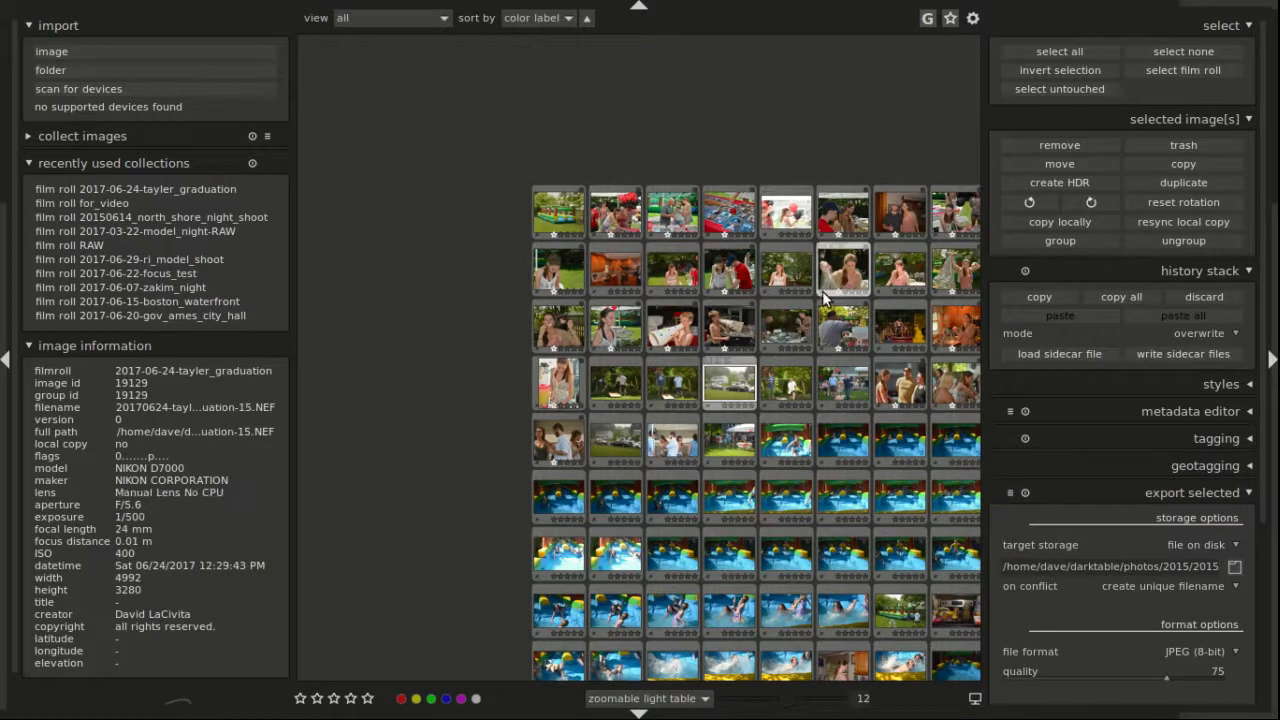
pyautogui.moveTo(856, 378); pyautogui.dragTo(641, 306)
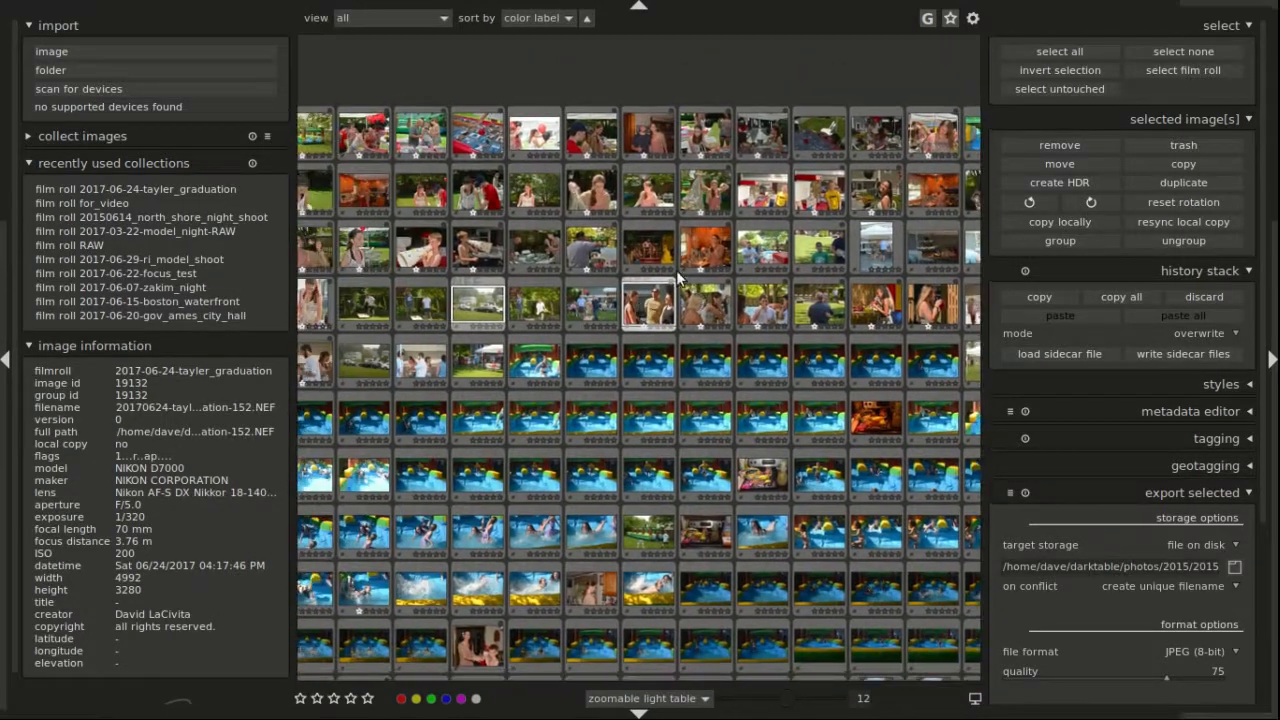
pyautogui.scroll(2, 721, 258)
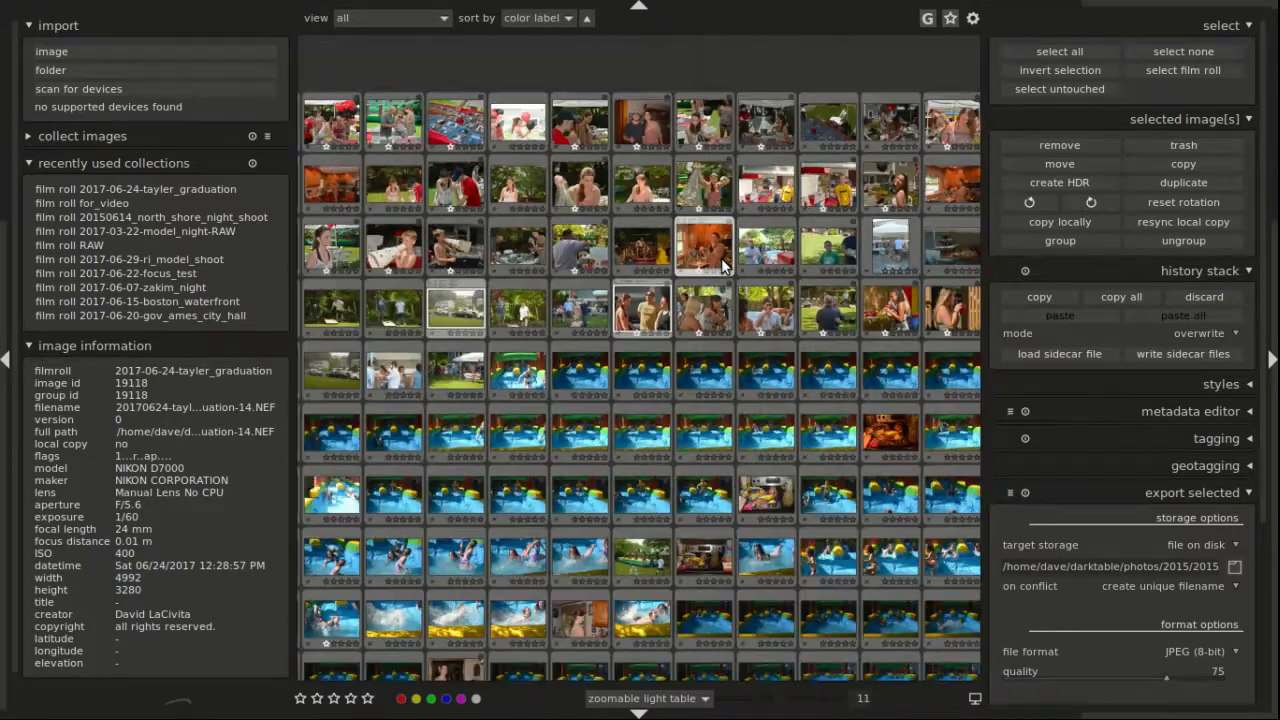
pyautogui.scroll(-1, 721, 258)
pyautogui.moveTo(750, 344); pyautogui.dragTo(741, 206)
pyautogui.scroll(-3, 741, 212)
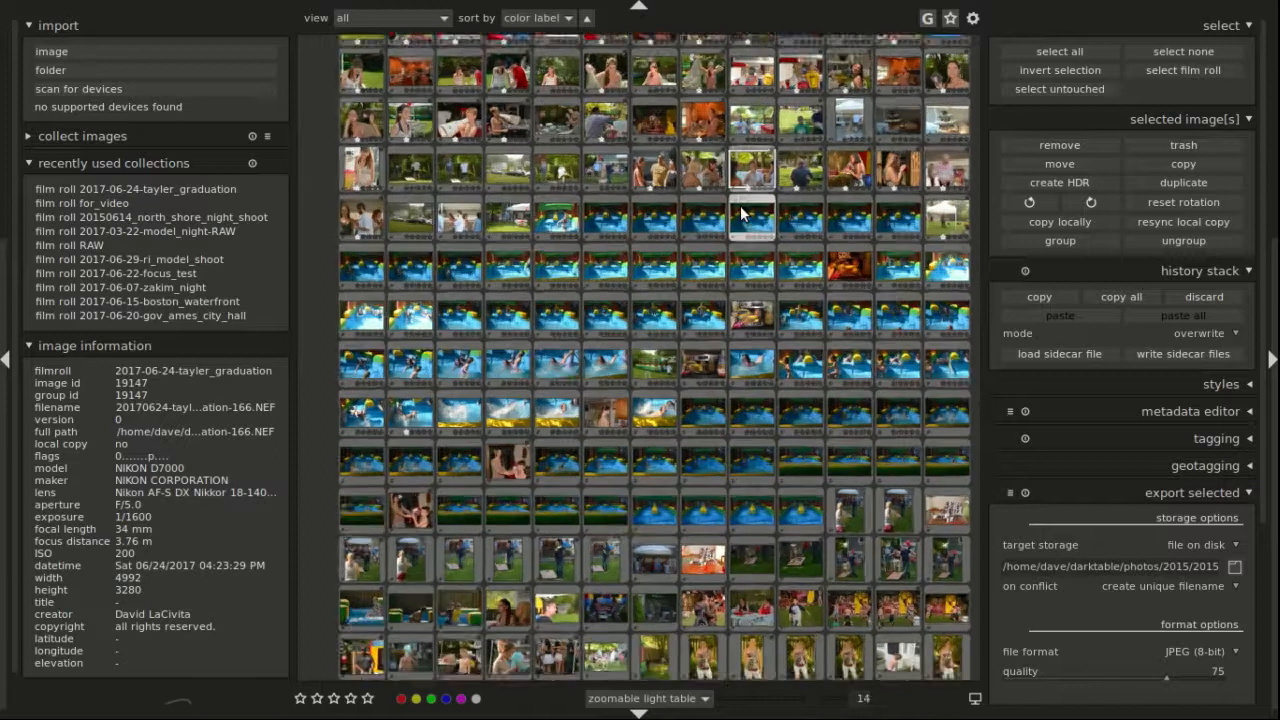
pyautogui.scroll(-2, 741, 212)
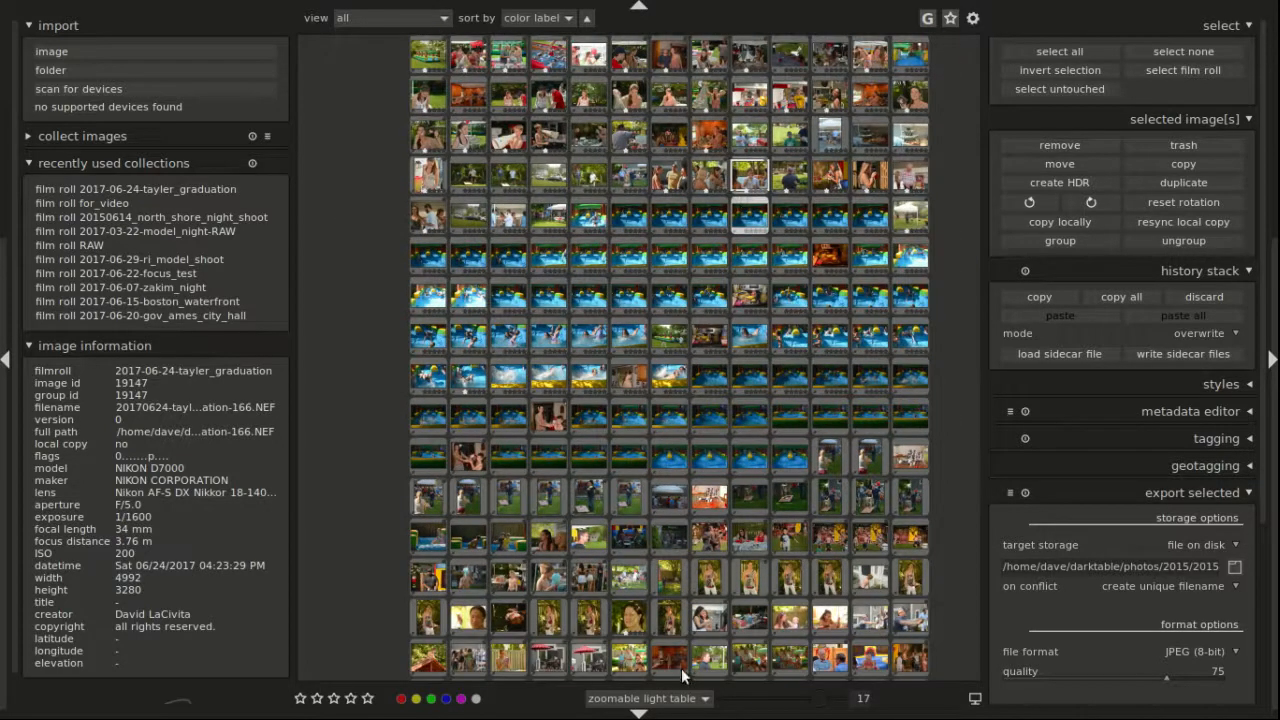
# Step: Return the lighttable to the file manager layout and show the for_video film roll at three thumbnails per row
pyautogui.click(672, 698)
pyautogui.click(664, 709)
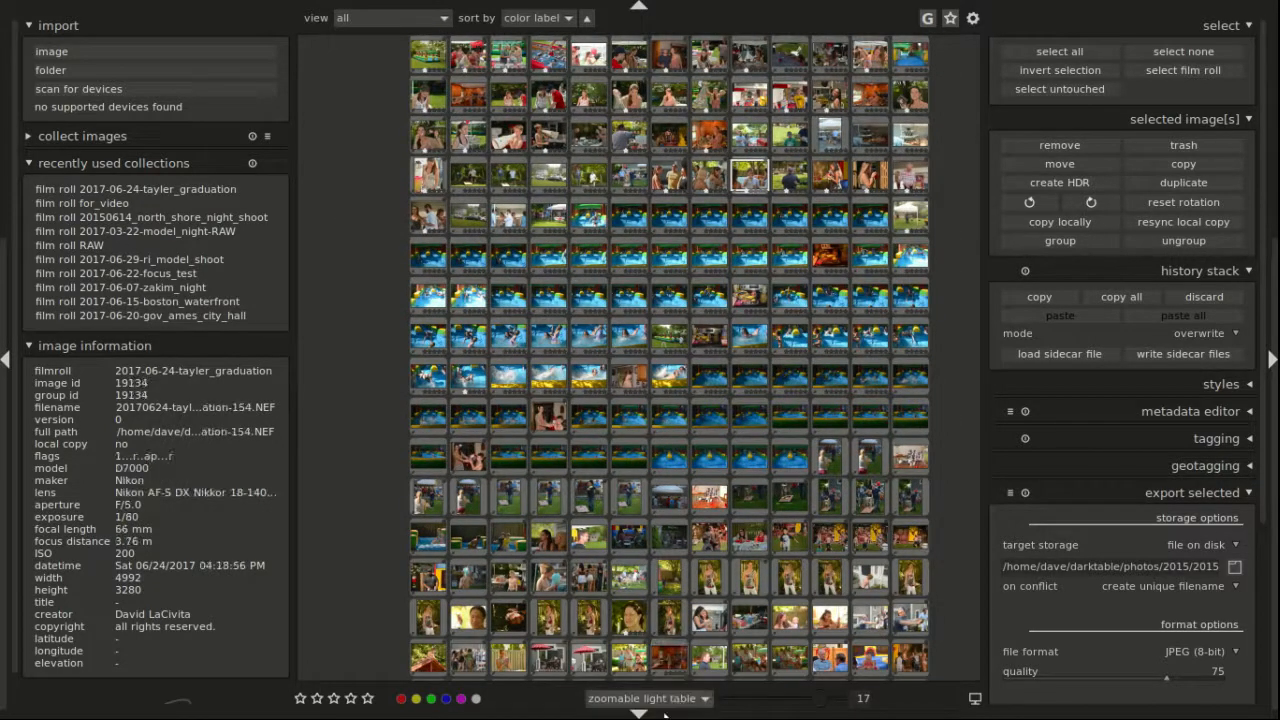
pyautogui.click(114, 201)
pyautogui.scroll(11, 578, 236)
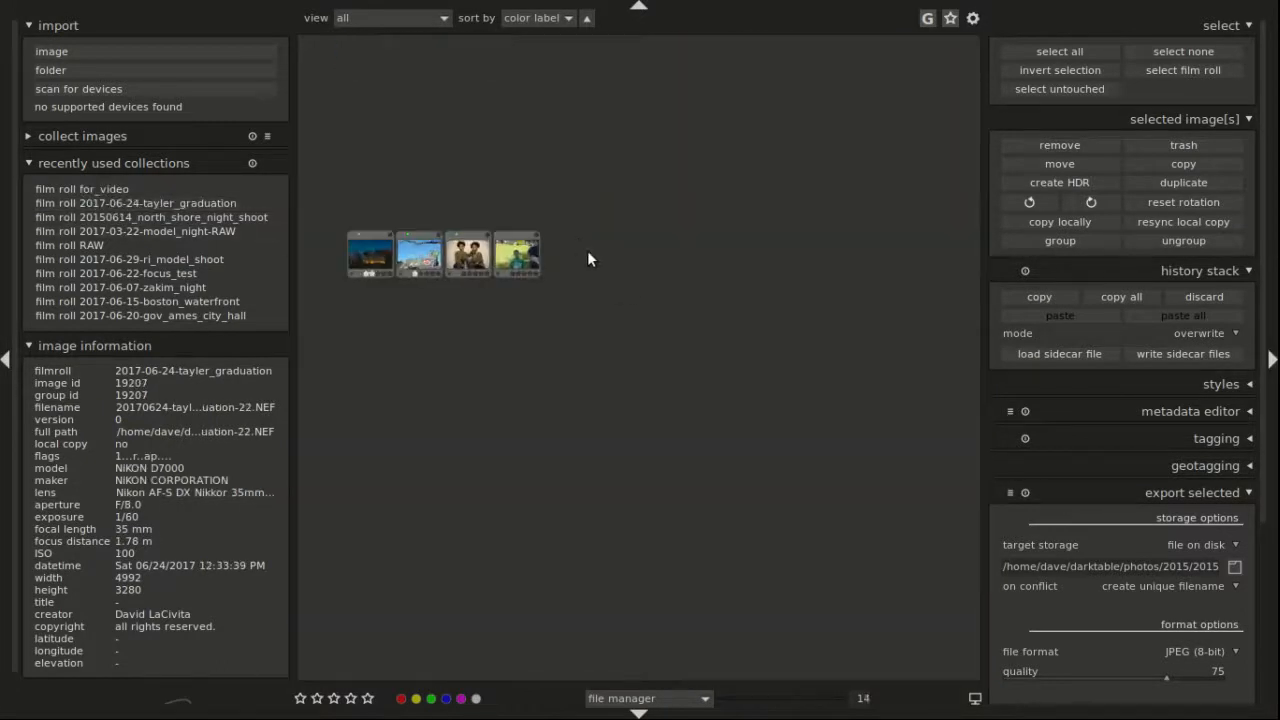
pyautogui.scroll(3, 651, 320)
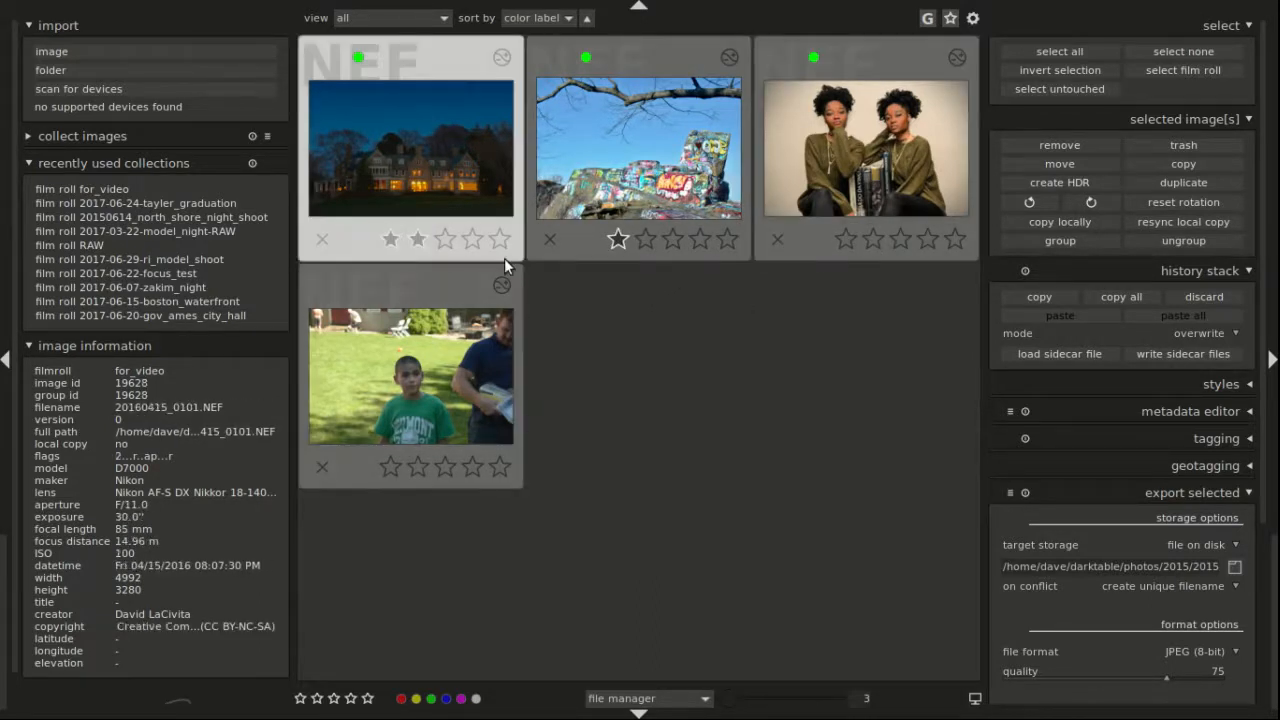
# Step: View the mansion night photo as a single image with the side panels hidden, and browse forward to the portrait of two women
pyautogui.click(424, 248)
pyautogui.scroll(2, 413, 182)
pyautogui.press('Tab')
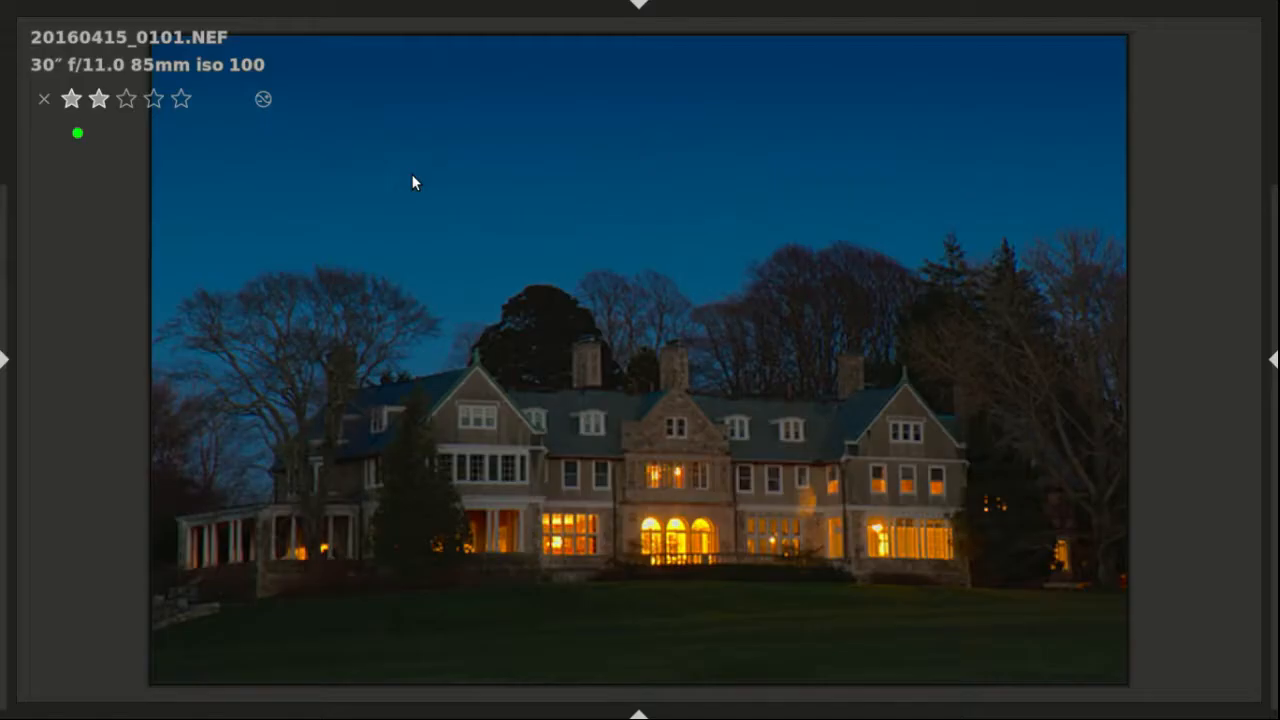
pyautogui.scroll(-1, 654, 331)
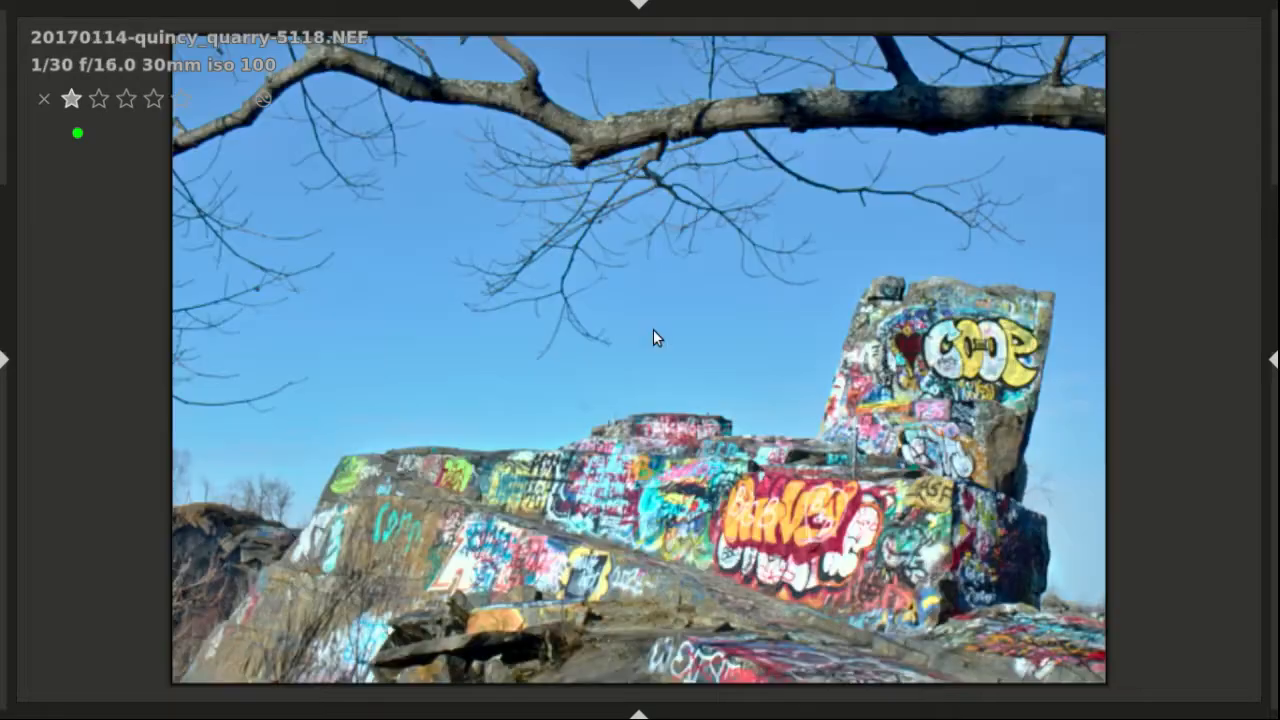
pyautogui.scroll(-1, 653, 337)
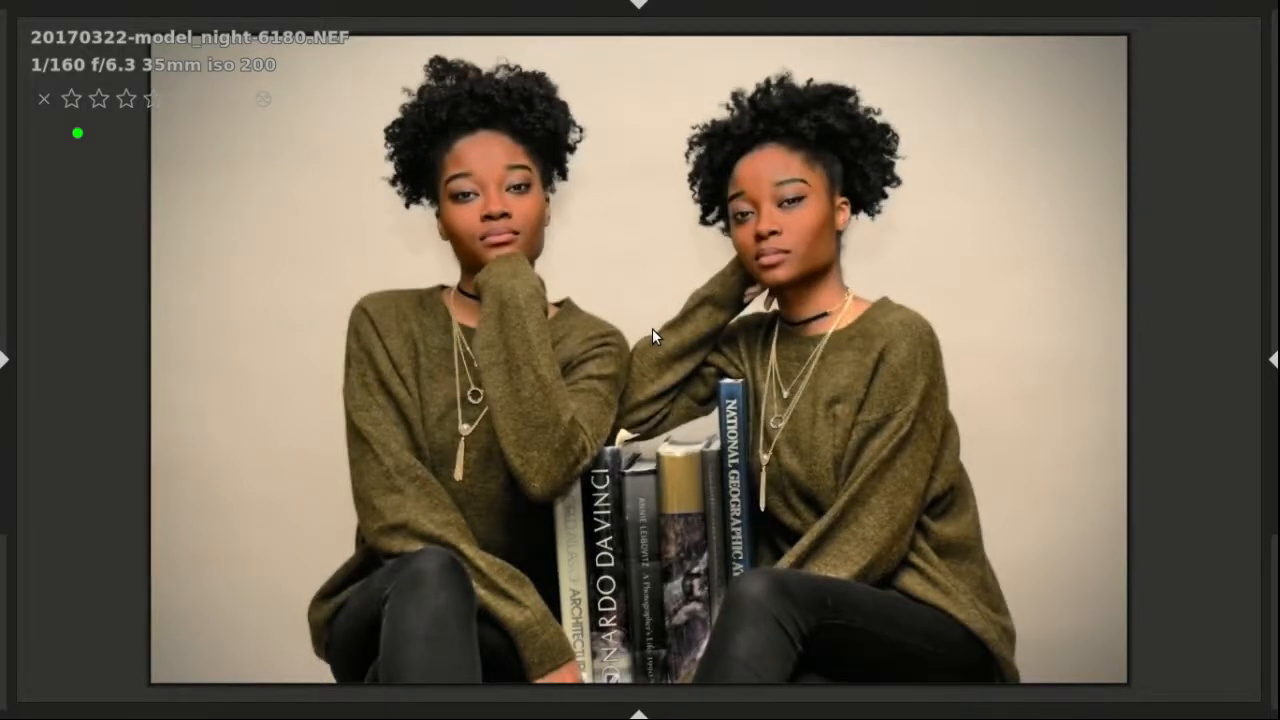
# Step: Rate the portrait of the two women two stars and bring the side panels back
pyautogui.press('3')
pyautogui.click(75, 99)
pyautogui.press('Tab')
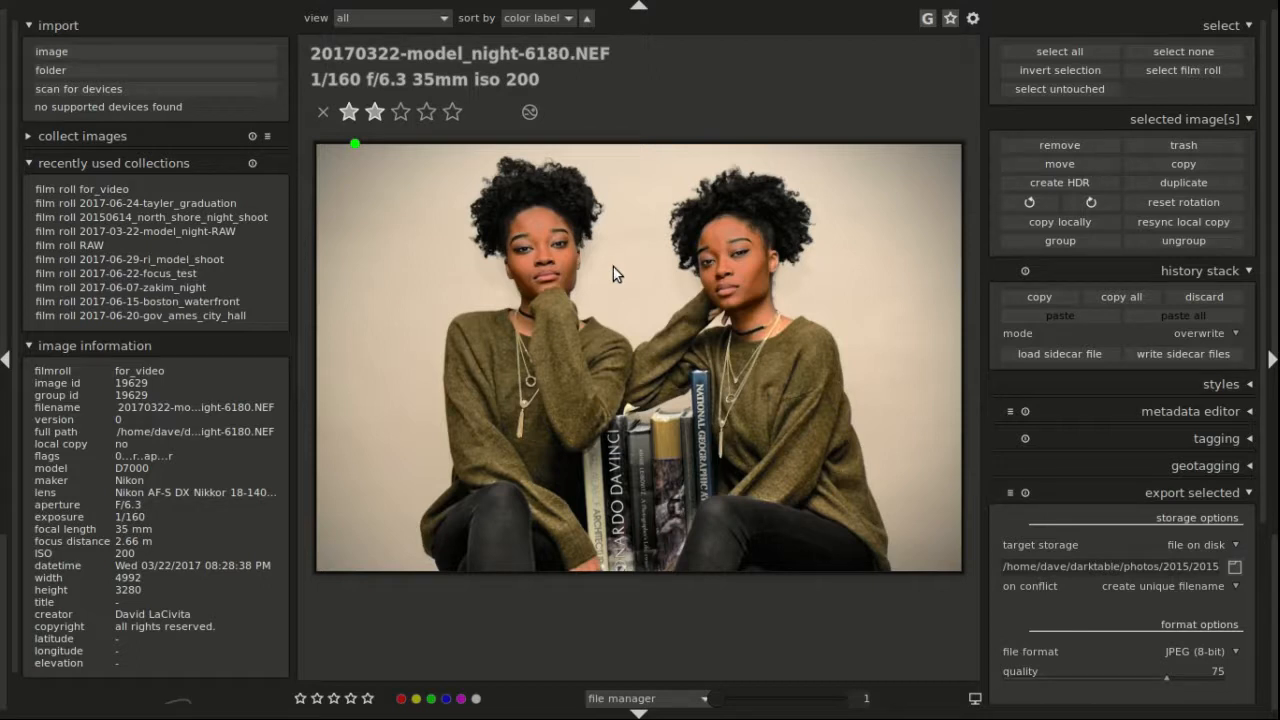
# Step: Open the backyard photo of the boy in the darkroom and try the camera neutral white balance preset
pyautogui.scroll(-1, 619, 281)
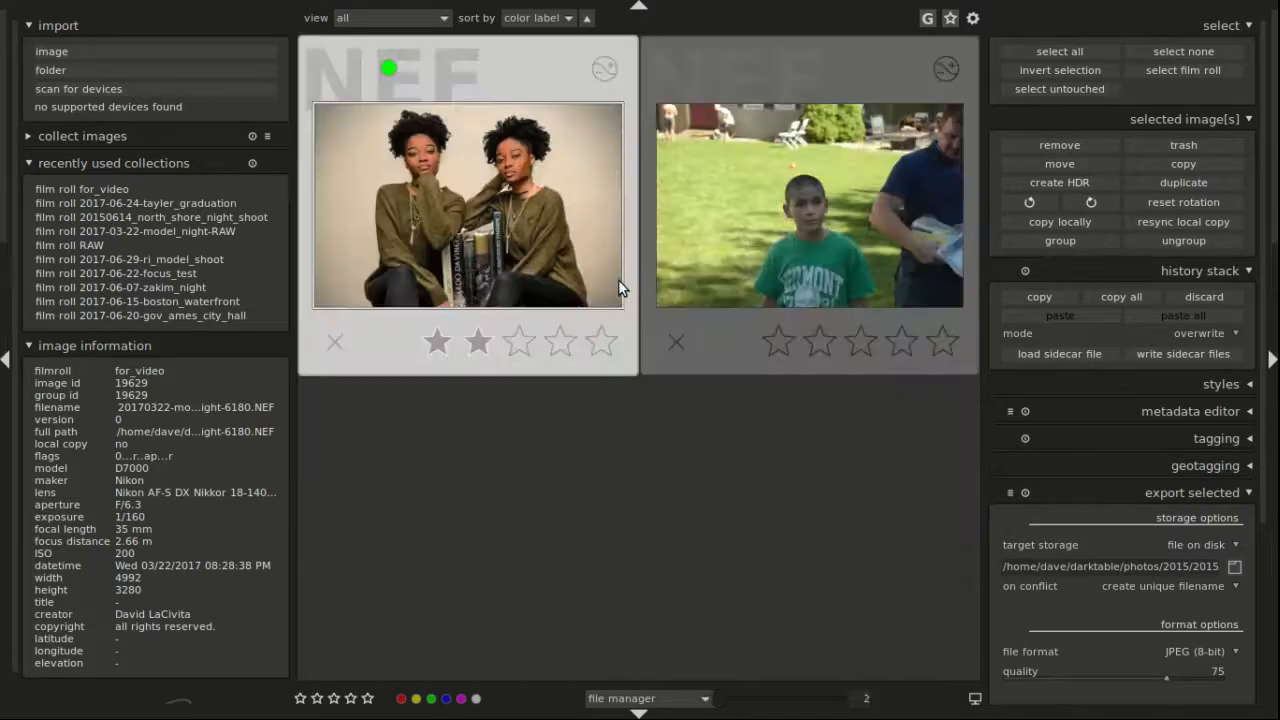
pyautogui.doubleClick(801, 218)
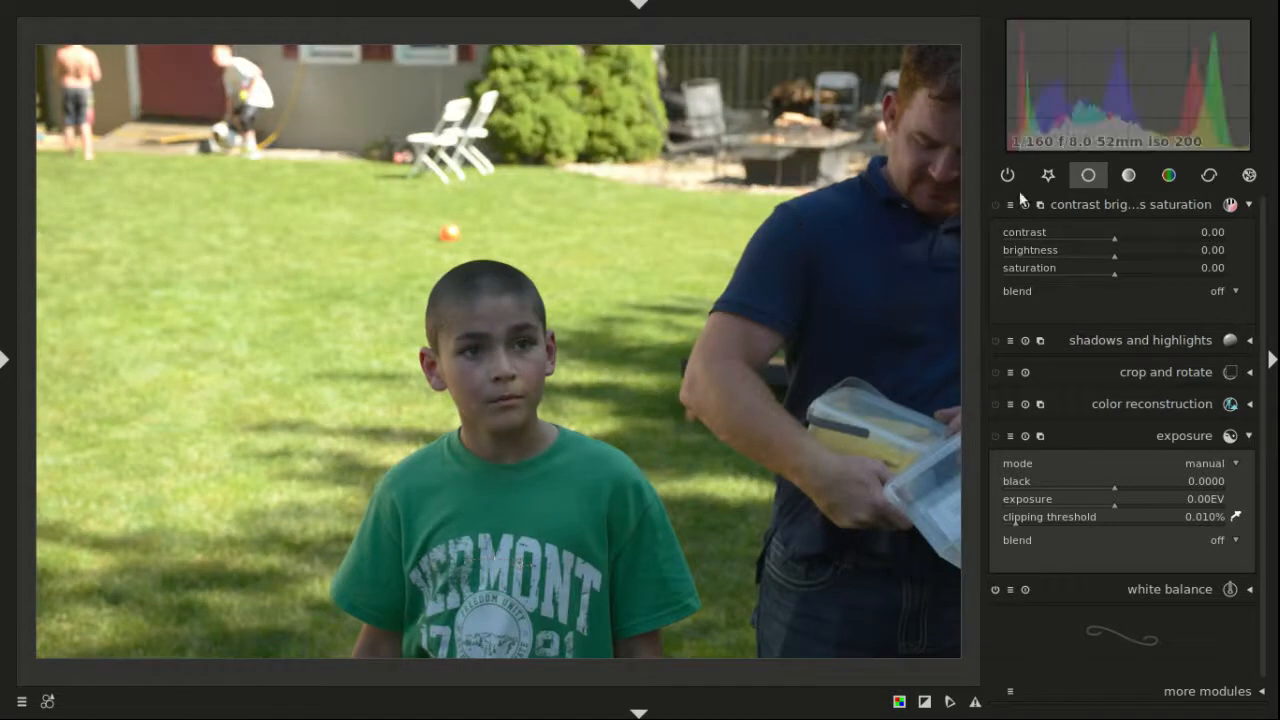
pyautogui.click(1189, 438)
pyautogui.click(1187, 487)
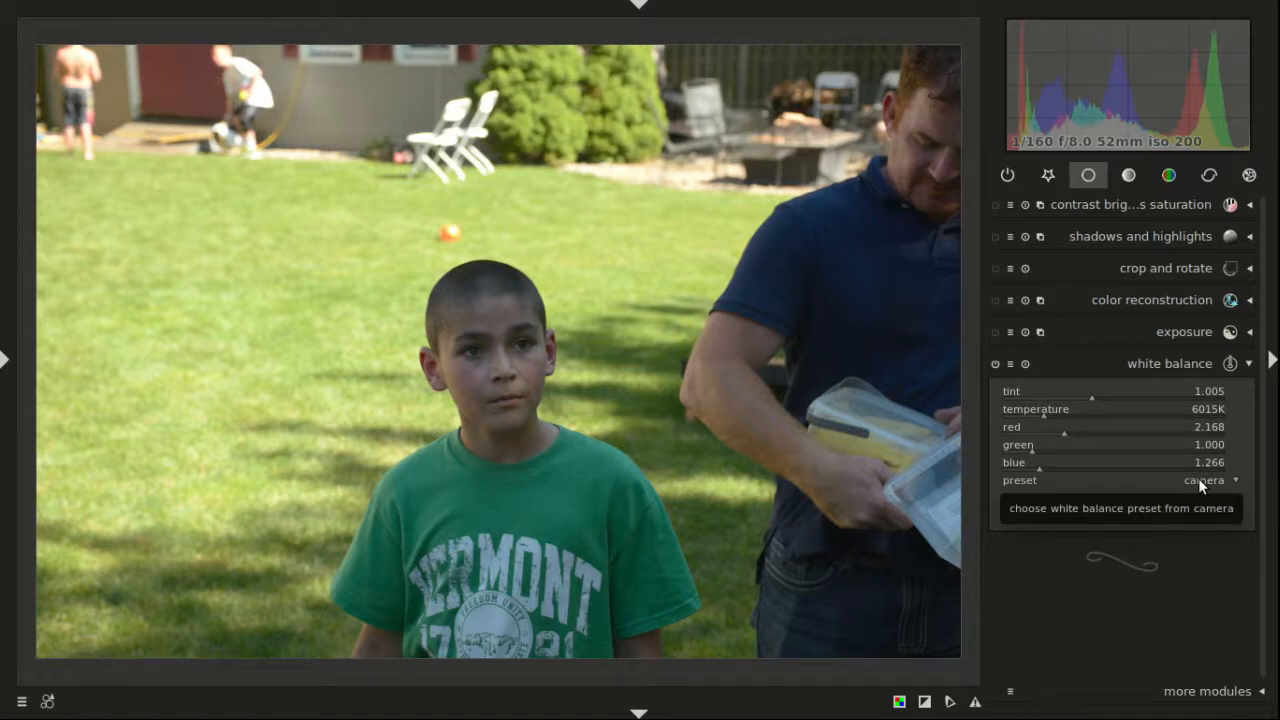
pyautogui.click(1198, 478)
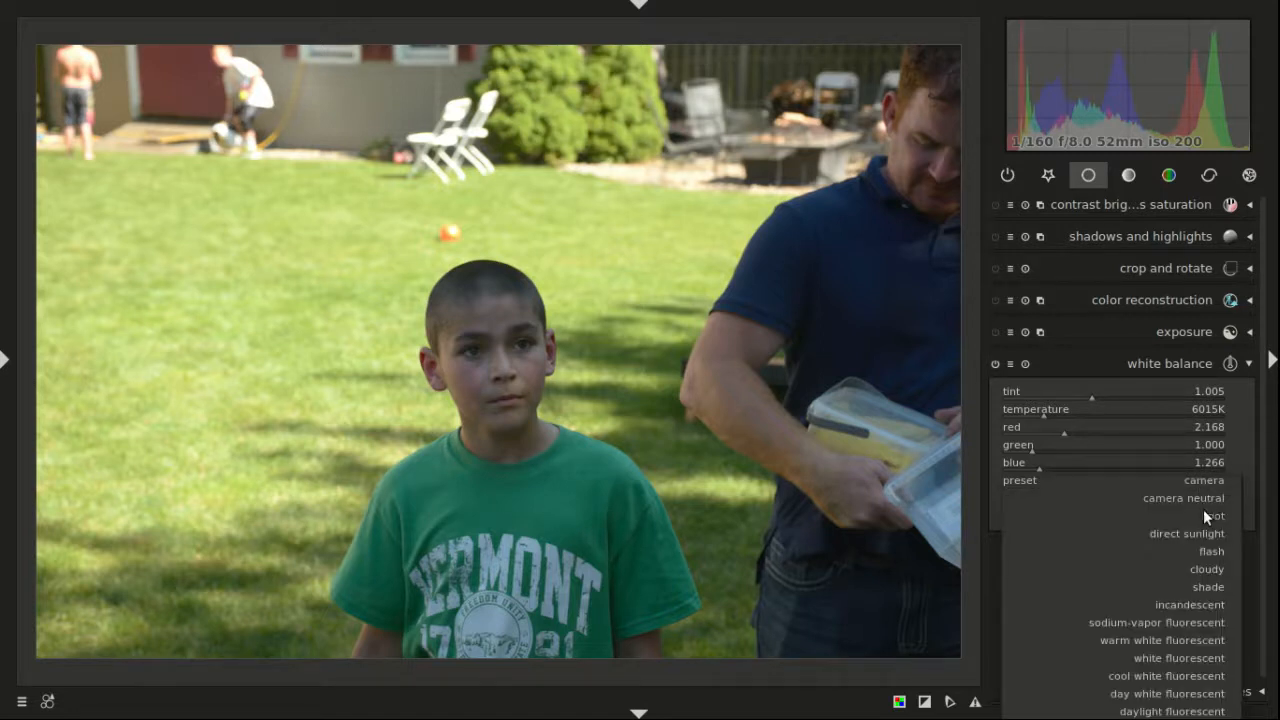
pyautogui.click(1200, 496)
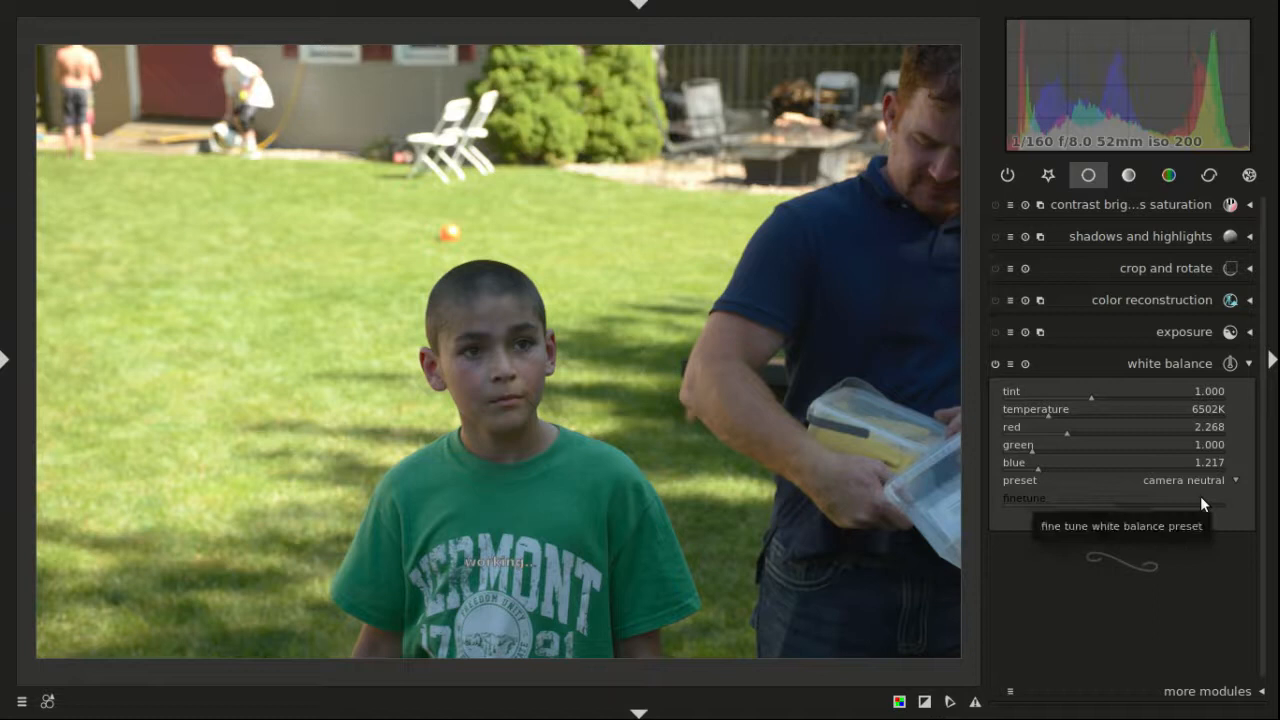
# Step: Set the white balance preset to spot and sample a small rectangle of the gray house wall behind the boy
pyautogui.click(1197, 480)
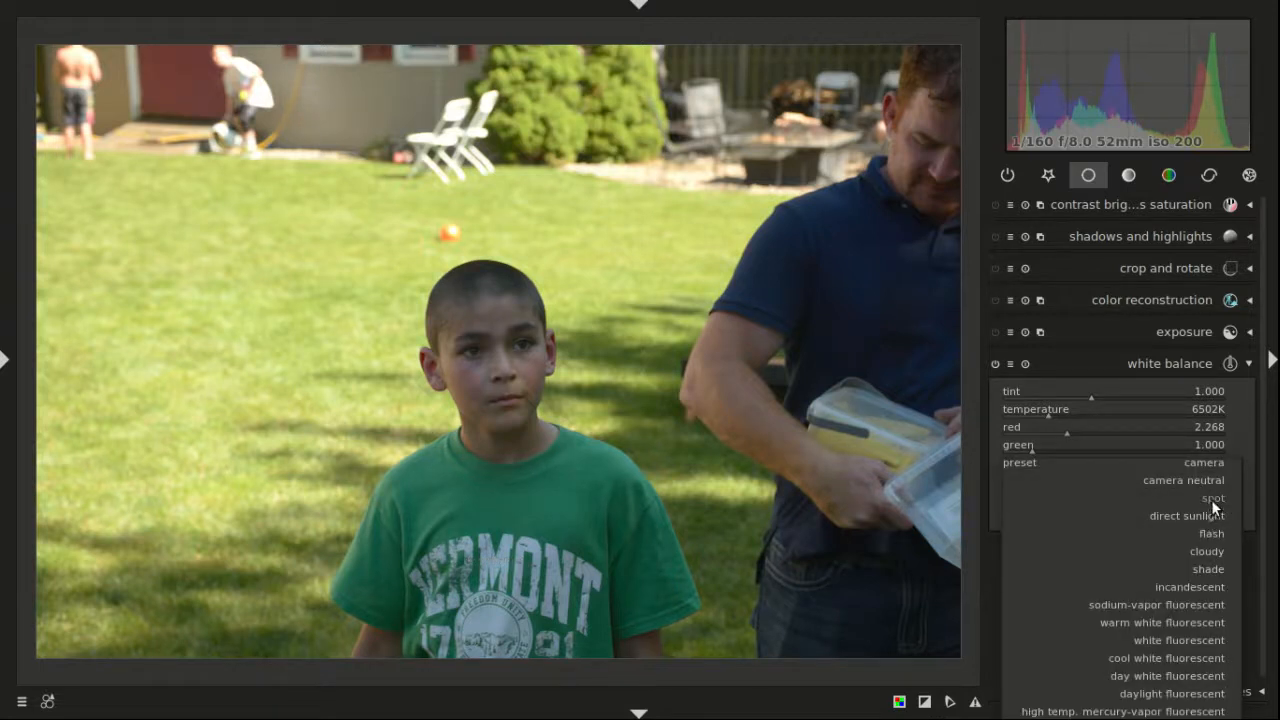
pyautogui.click(1211, 499)
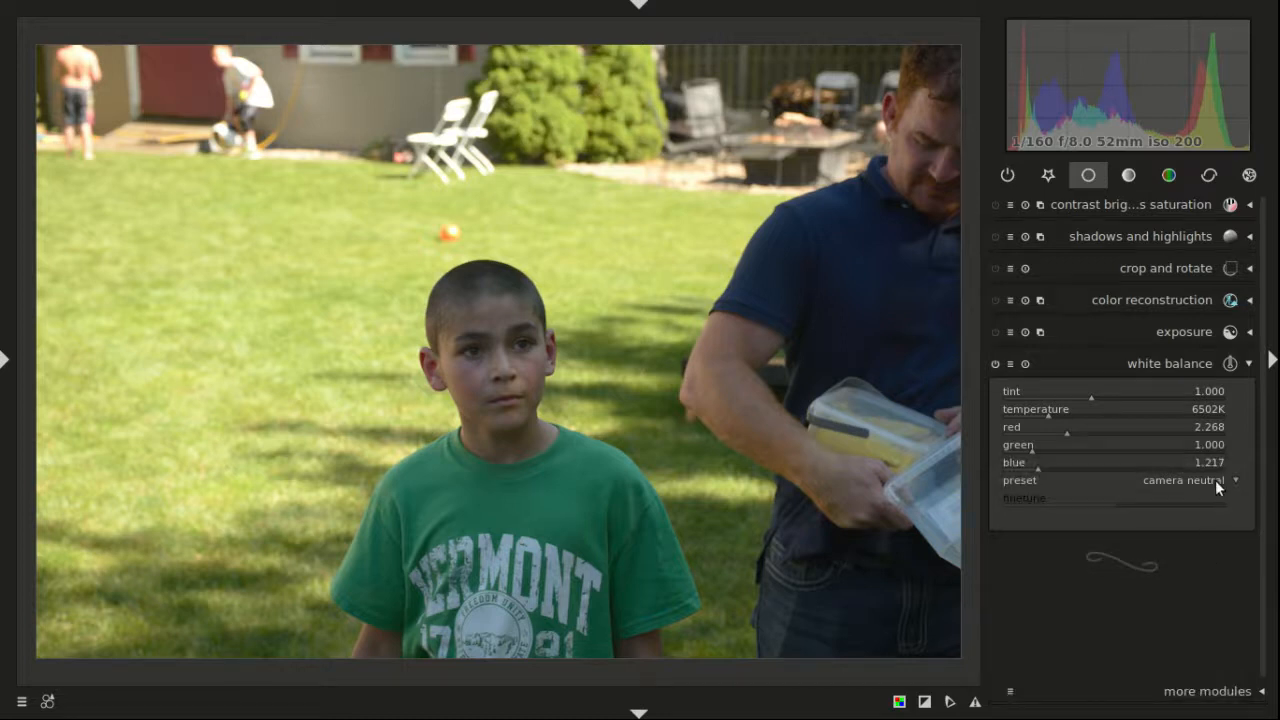
pyautogui.click(1215, 480)
pyautogui.click(1219, 500)
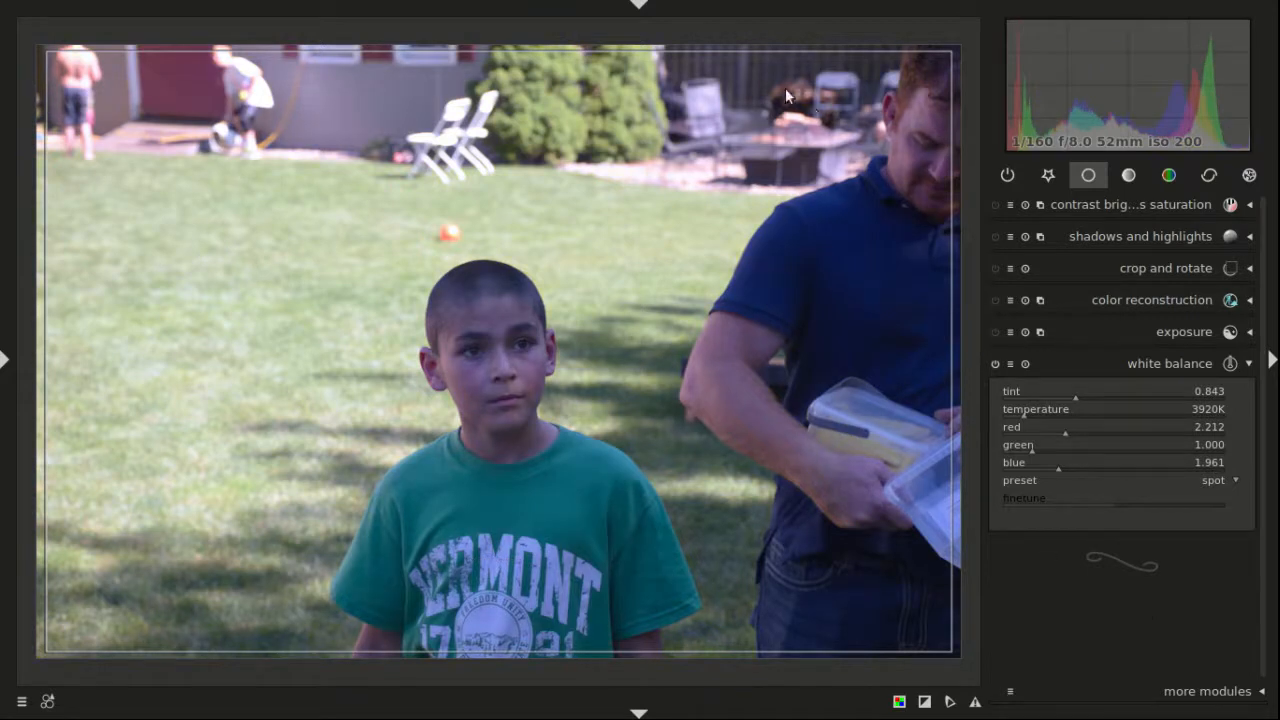
pyautogui.click(326, 88)
pyautogui.moveTo(354, 112); pyautogui.dragTo(365, 117)
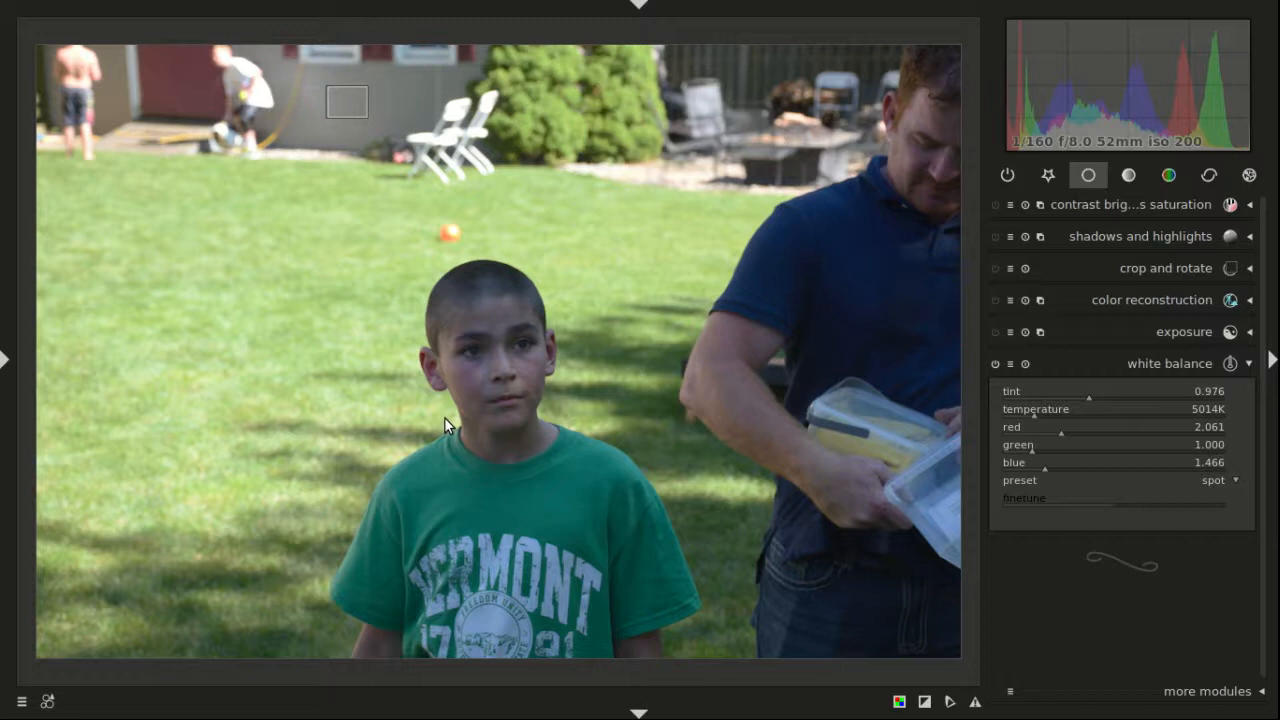
# Step: Show the color modules, go back to the lighttable and open the graffiti rock photo in the darkroom
pyautogui.click(1170, 178)
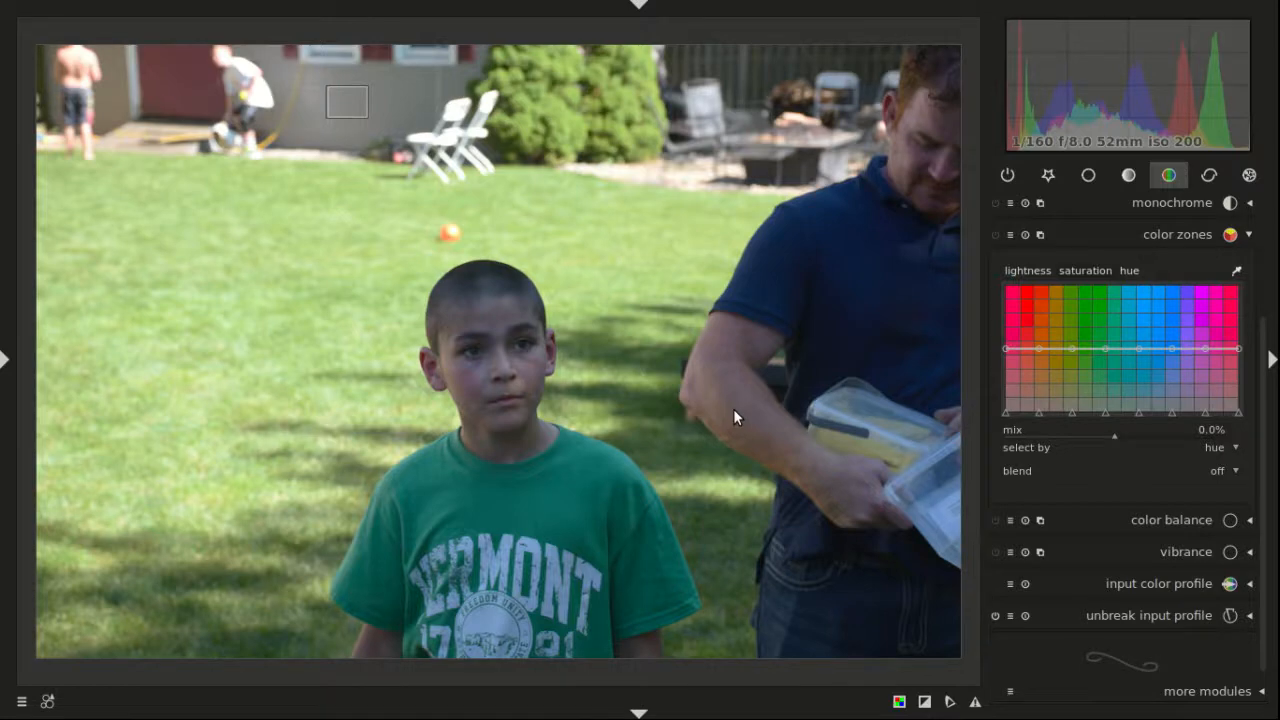
pyautogui.press('l')
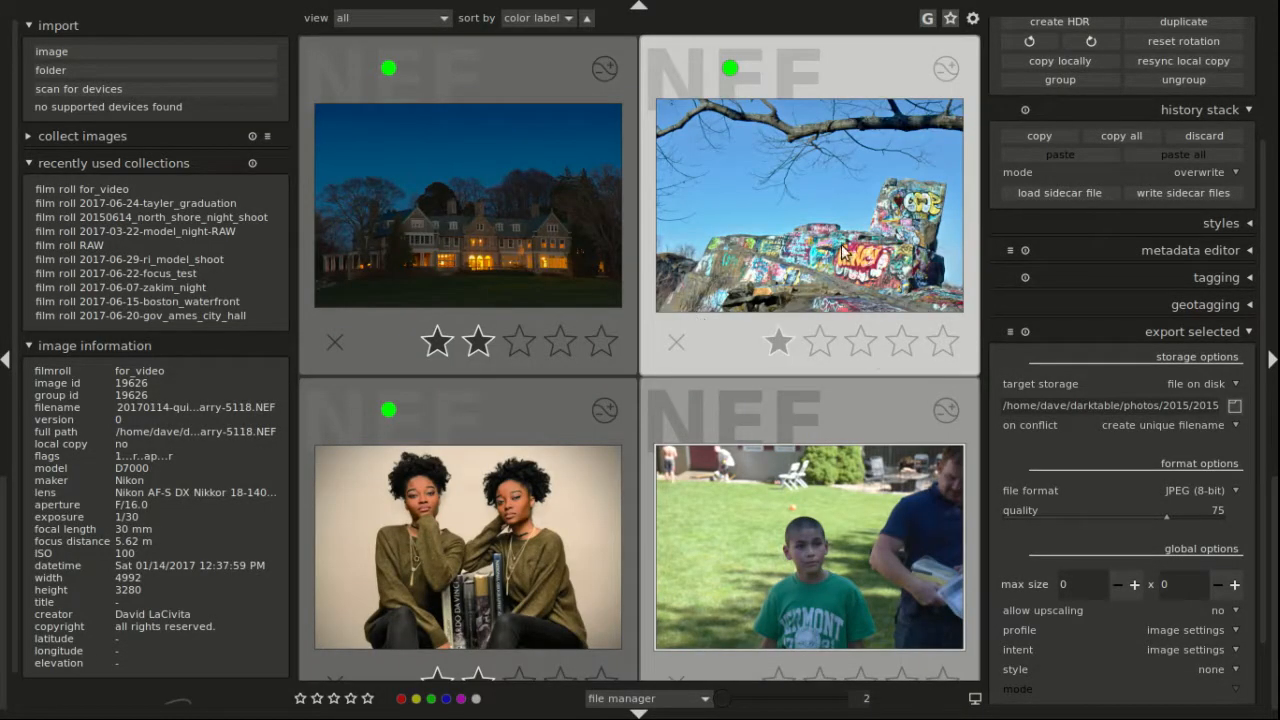
pyautogui.press('d')
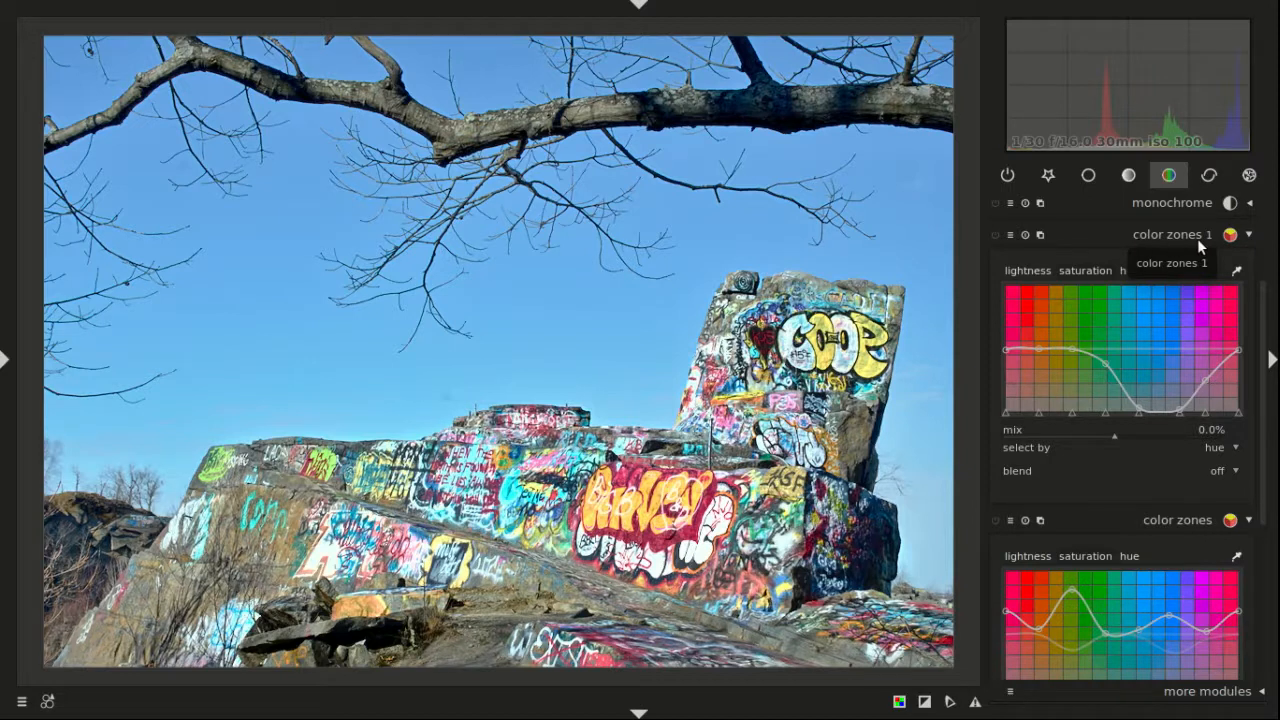
# Step: Add a new instance of the color zones module above the existing ones, enable it and expand its controls
pyautogui.click(1165, 240)
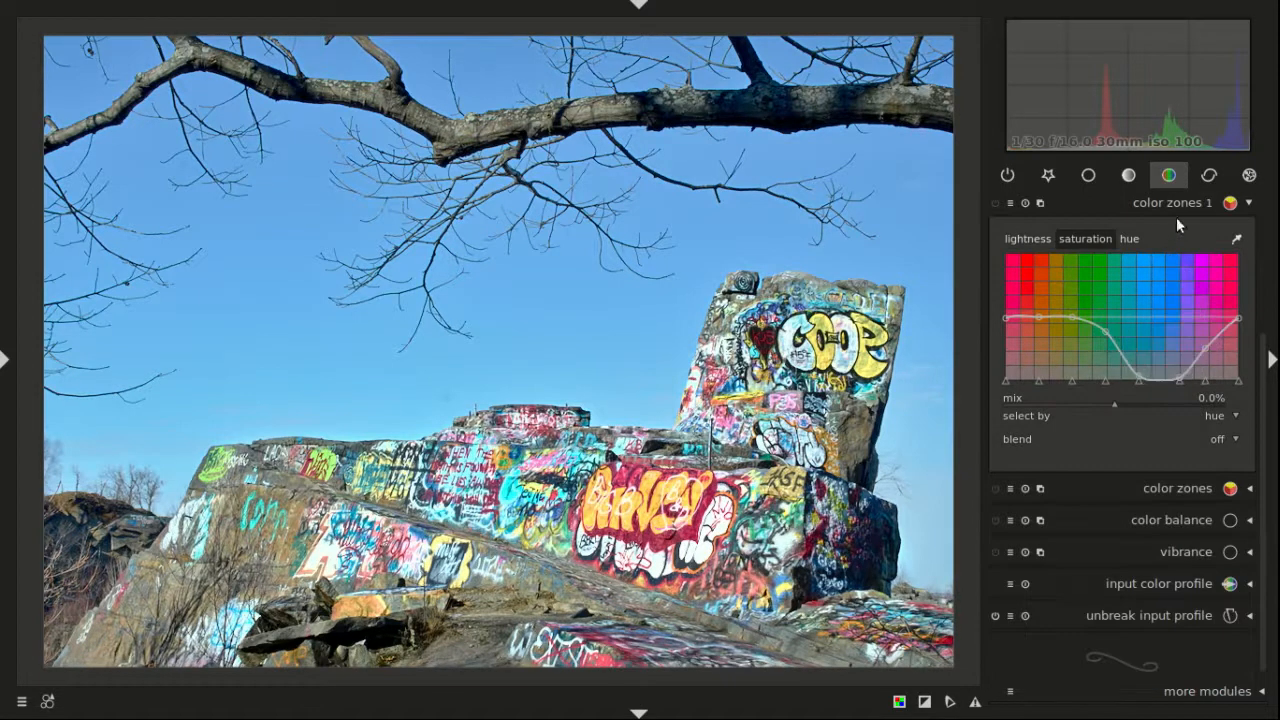
pyautogui.click(1173, 202)
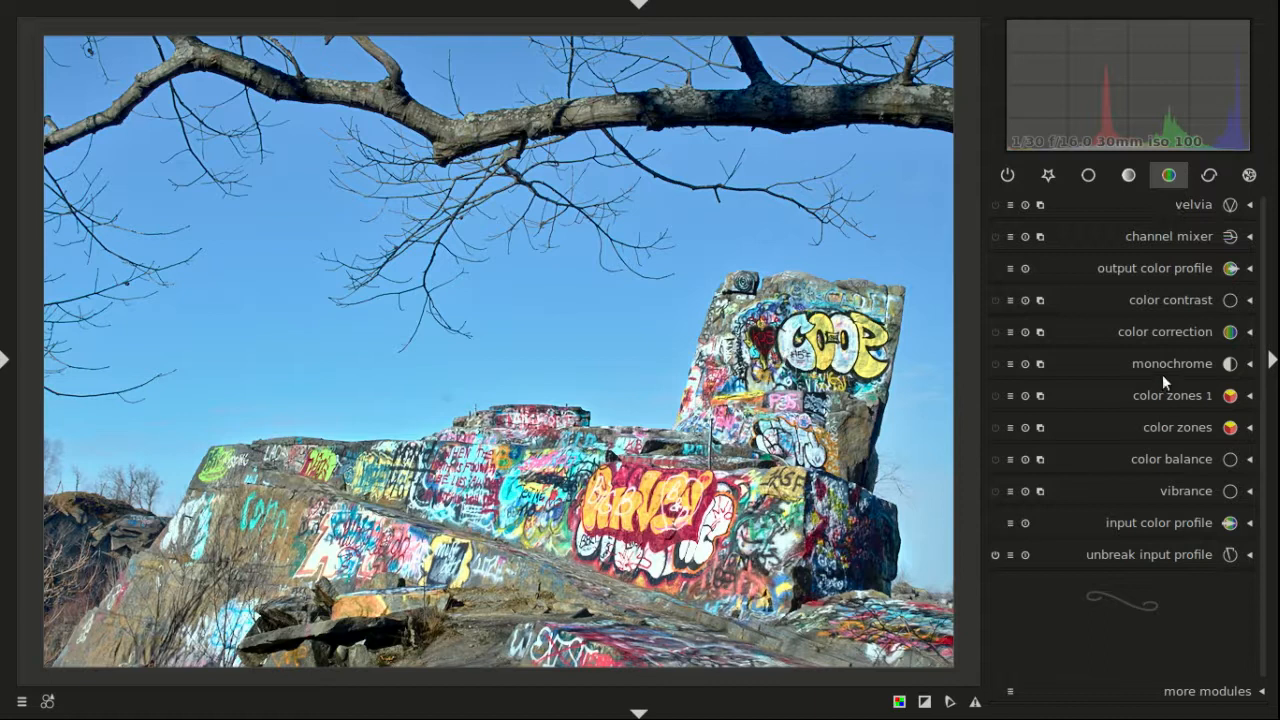
pyautogui.click(1038, 398)
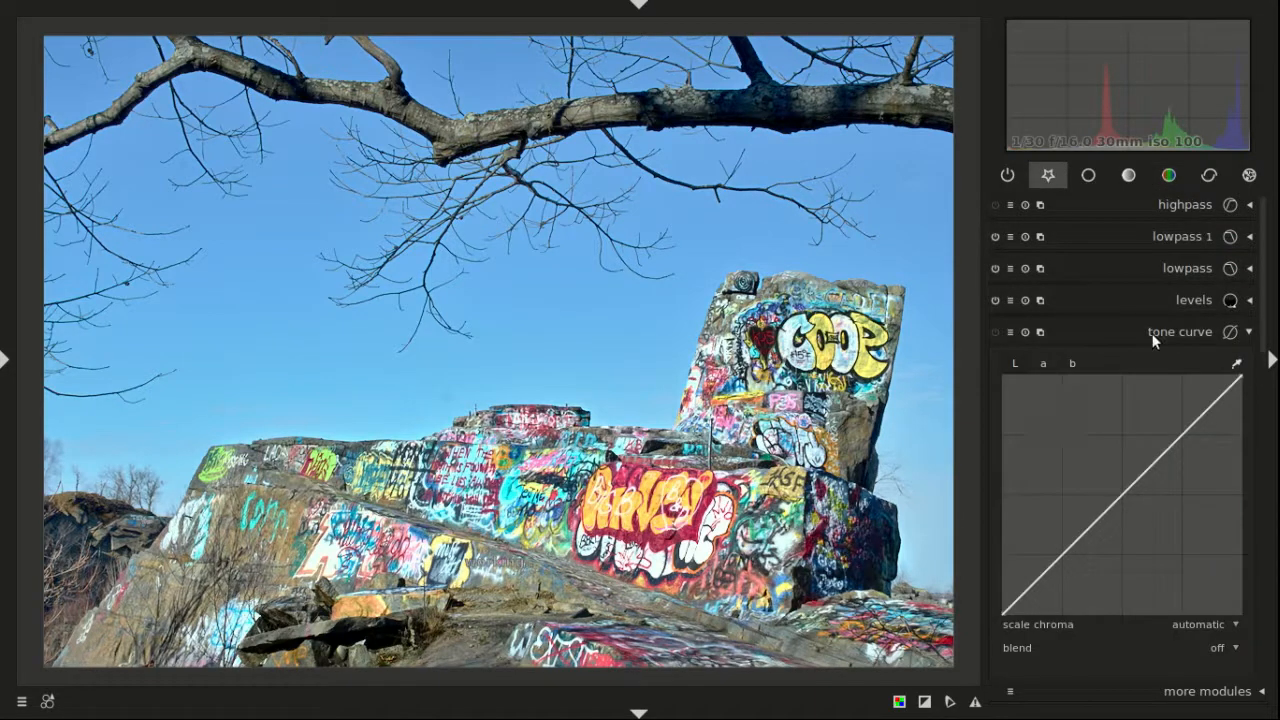
pyautogui.click(1168, 175)
pyautogui.click(990, 394)
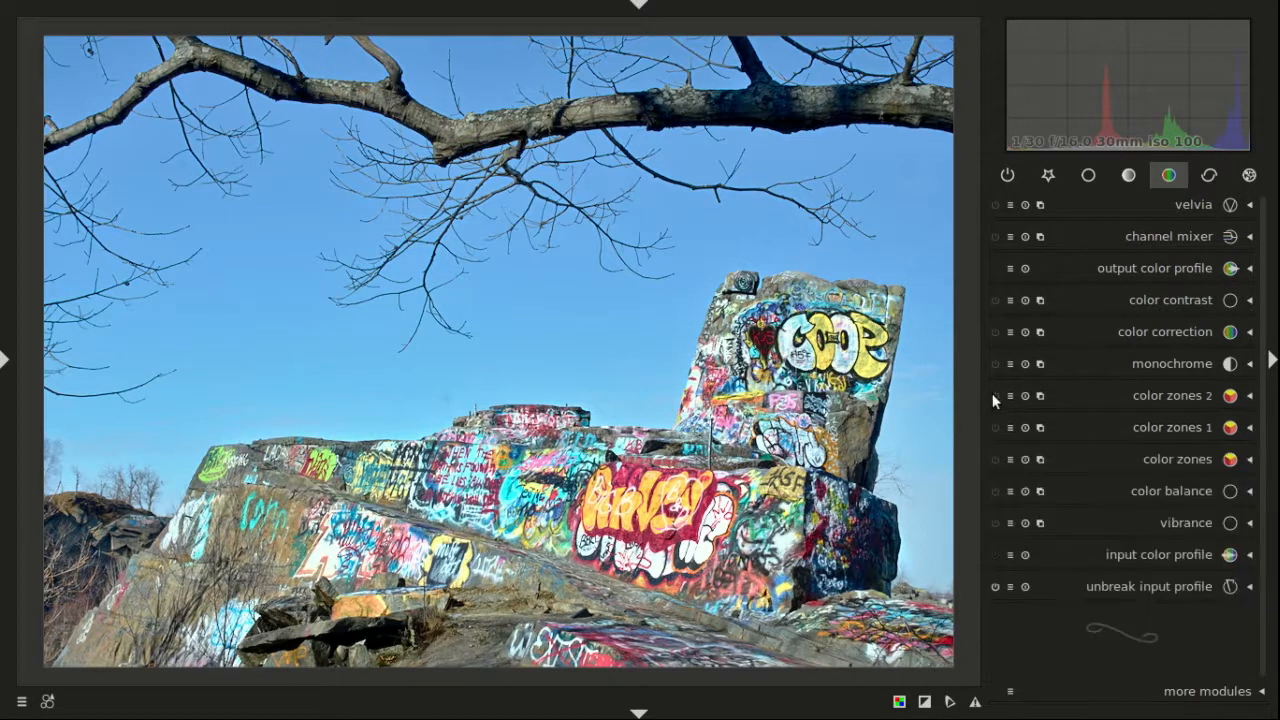
pyautogui.click(1140, 395)
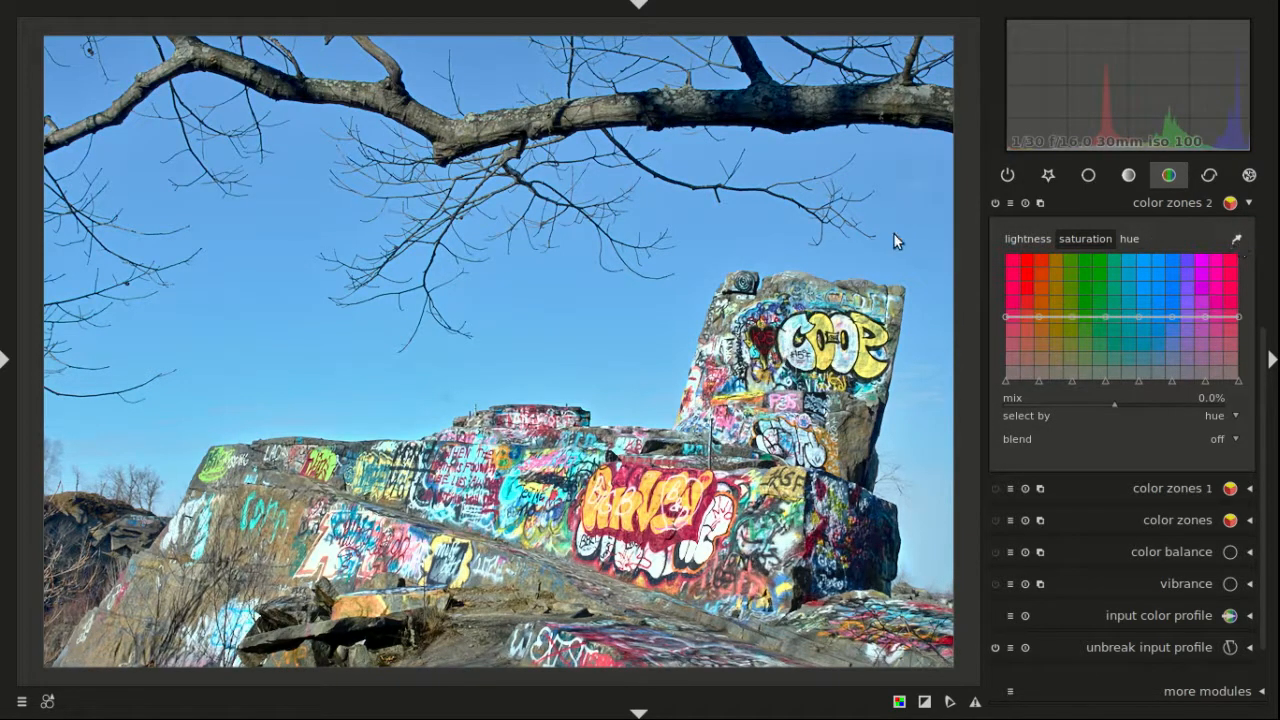
# Step: Sample the blue sky with the new color zones instance's picker, try a strong blue saturation boost and reset the saturation curve
pyautogui.click(1236, 240)
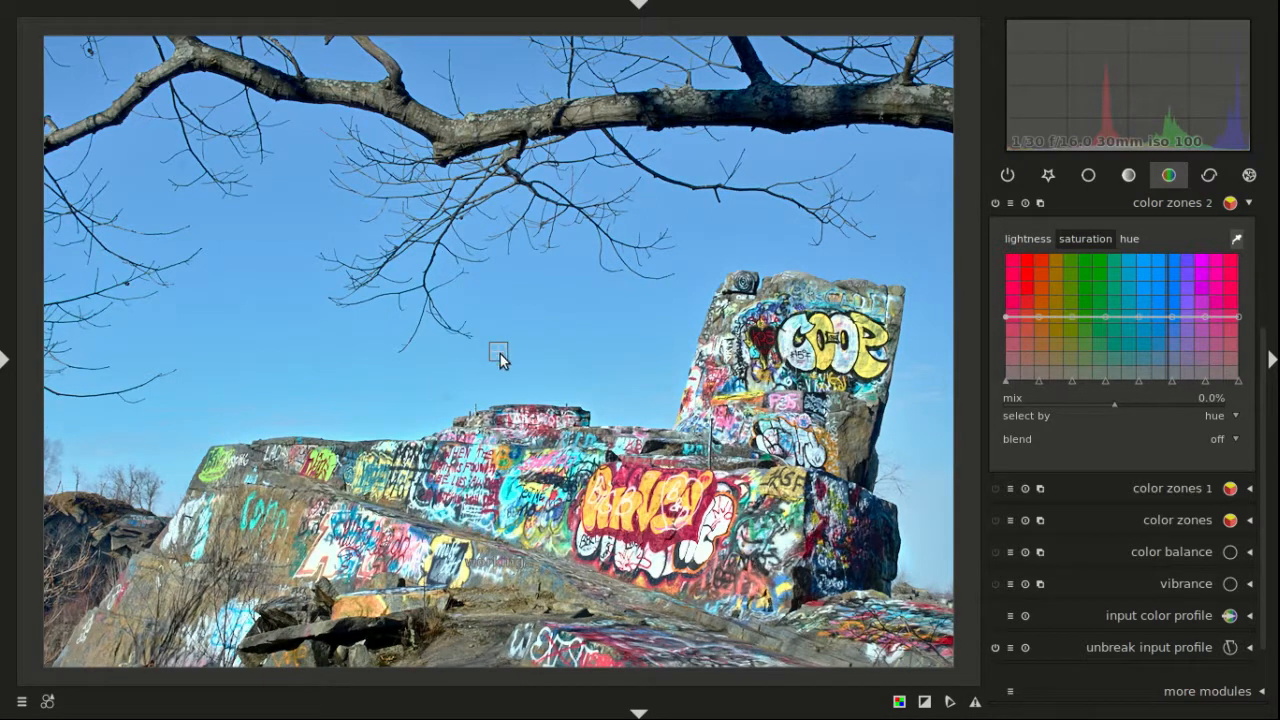
pyautogui.click(305, 192)
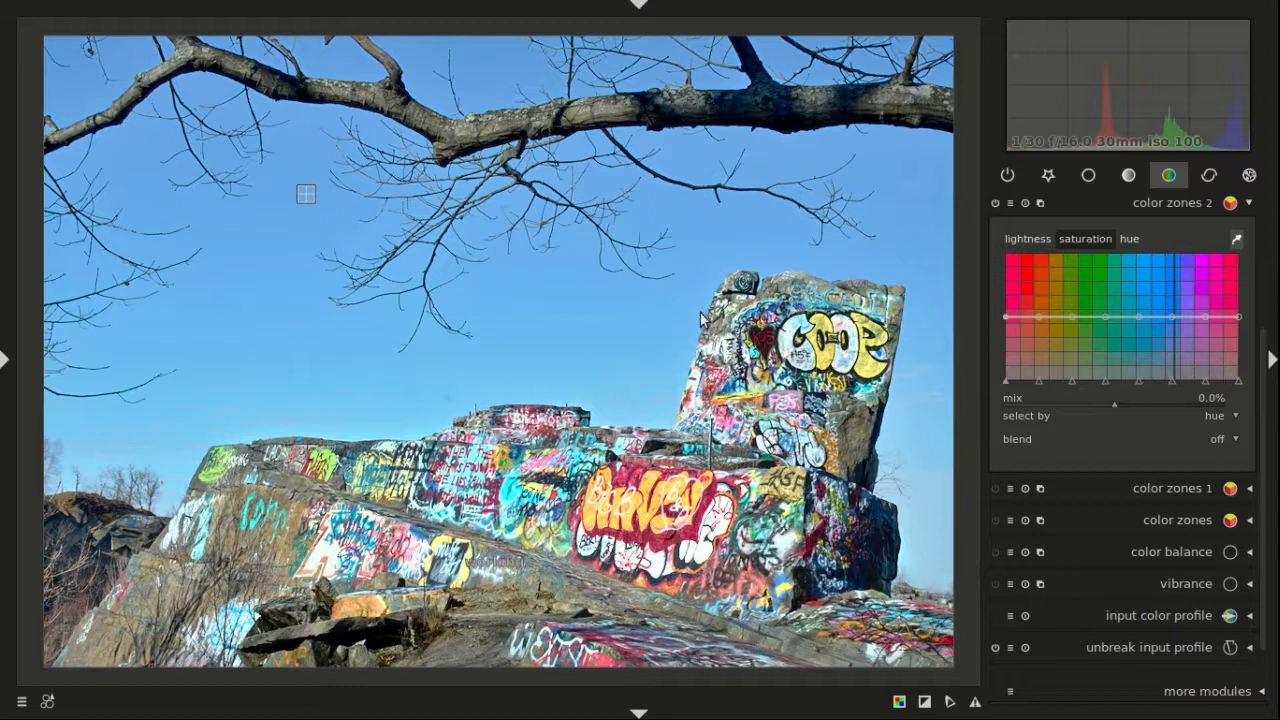
pyautogui.click(922, 171)
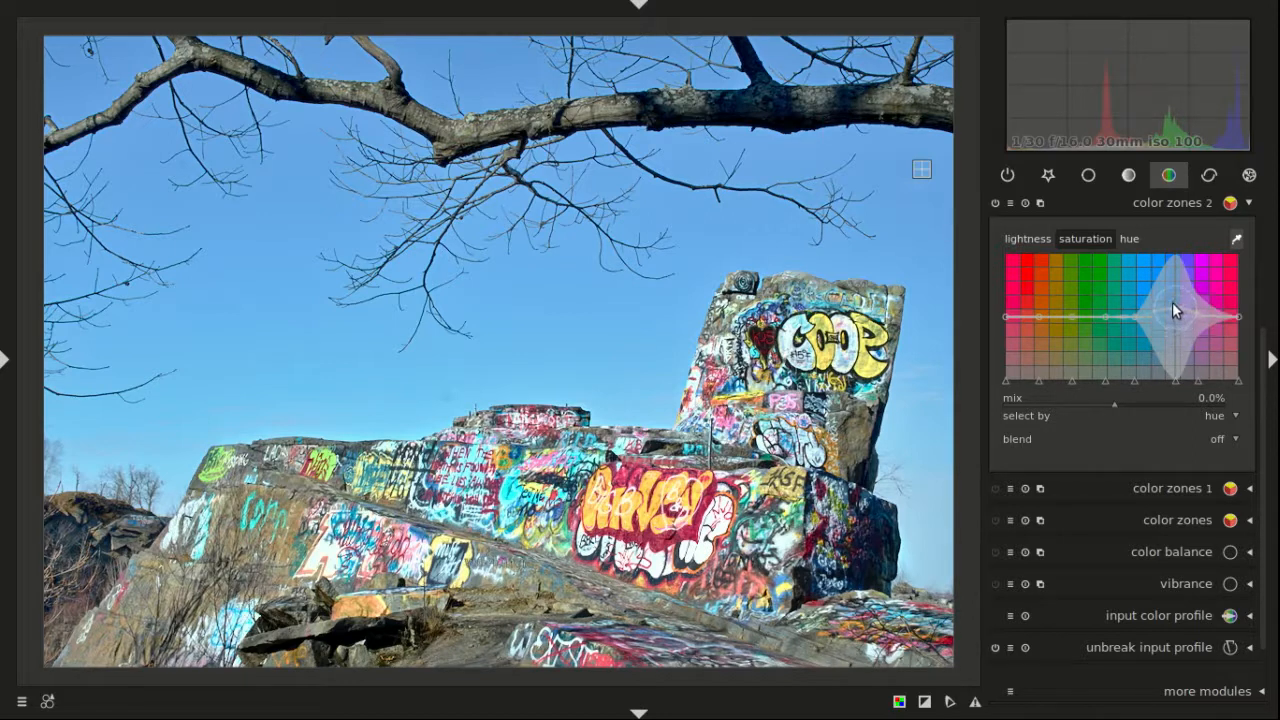
pyautogui.moveTo(1172, 289); pyautogui.dragTo(1172, 285)
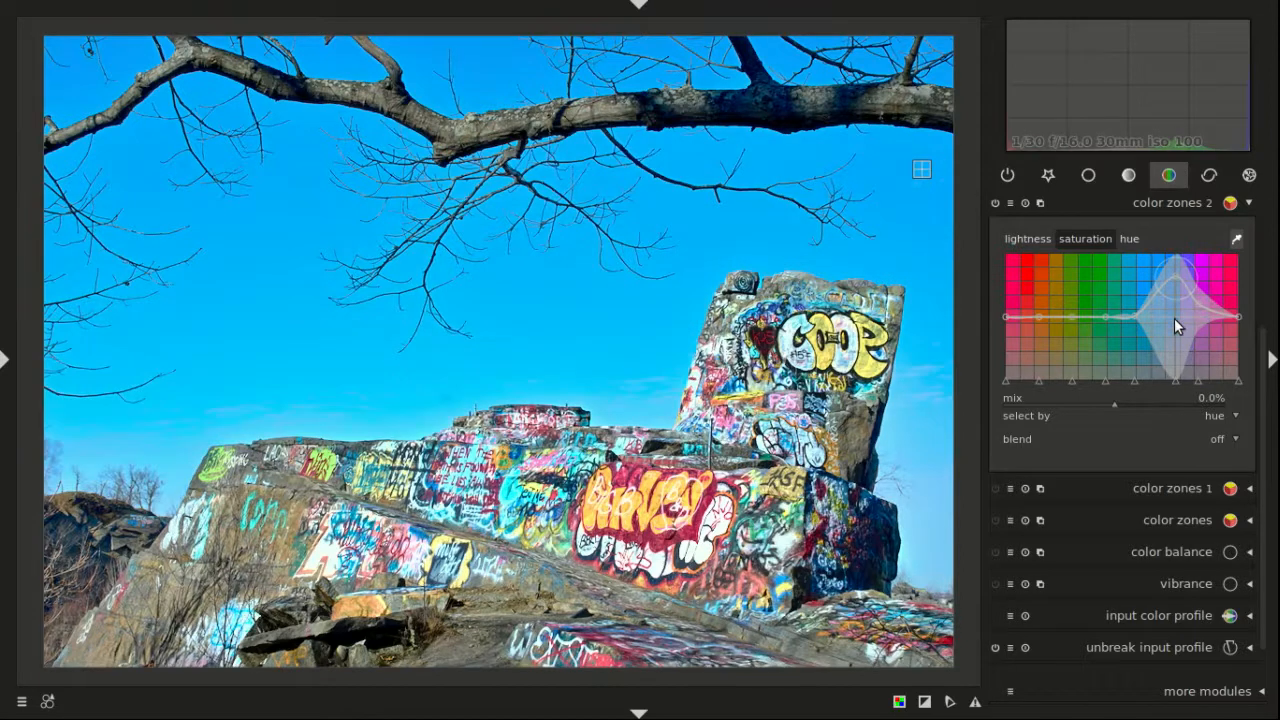
pyautogui.doubleClick(1174, 317)
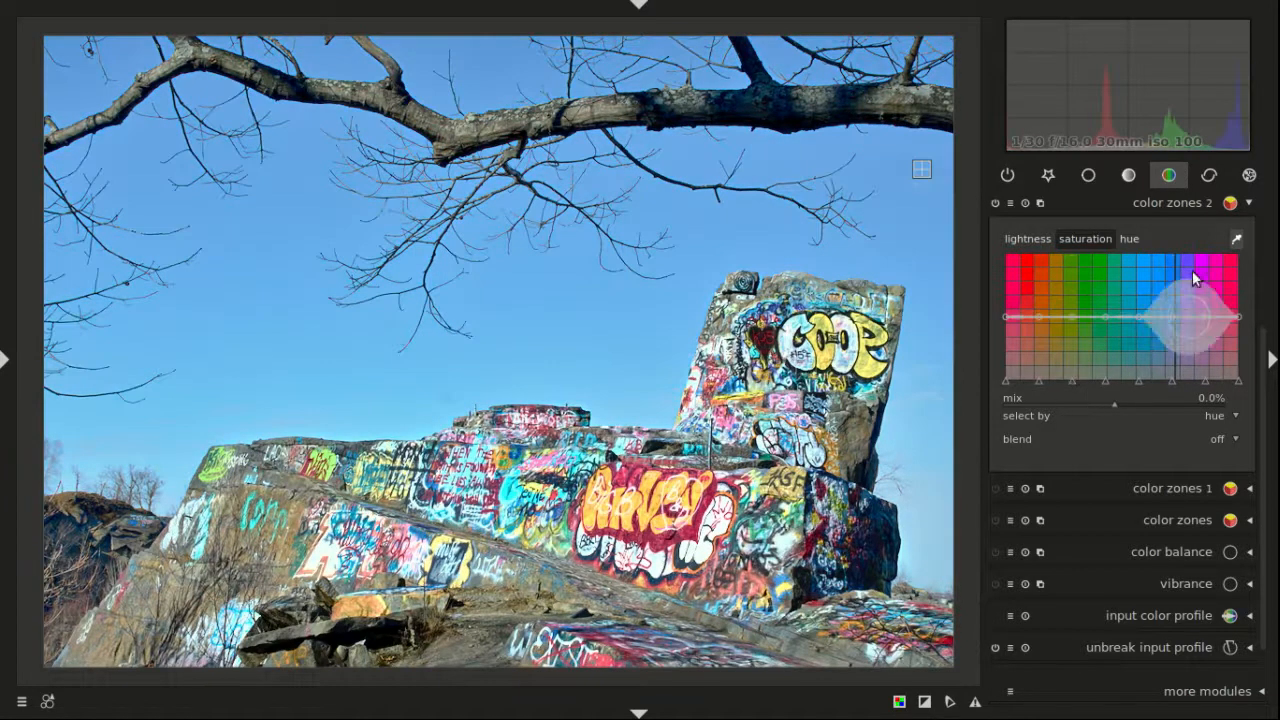
# Step: Shift the sky's blue toward cyan on the color zones hue curve and raise its saturation moderately
pyautogui.click(1130, 237)
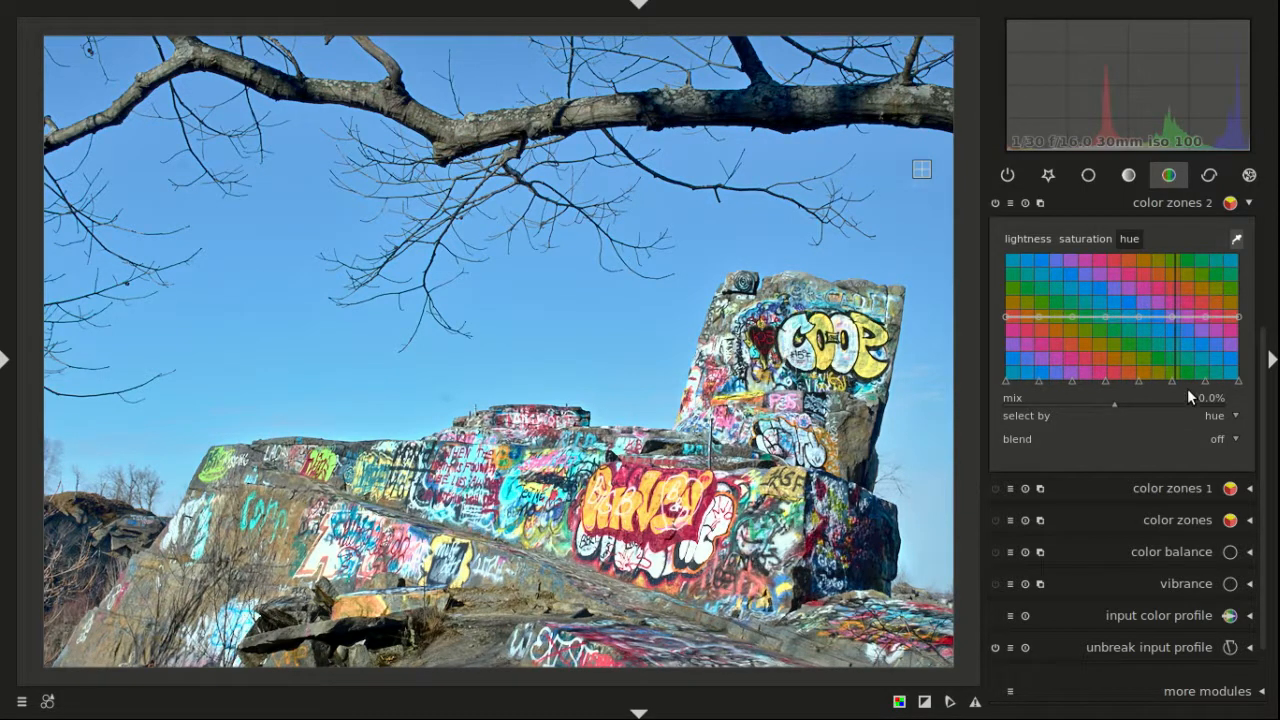
pyautogui.moveTo(1171, 312); pyautogui.dragTo(1177, 337)
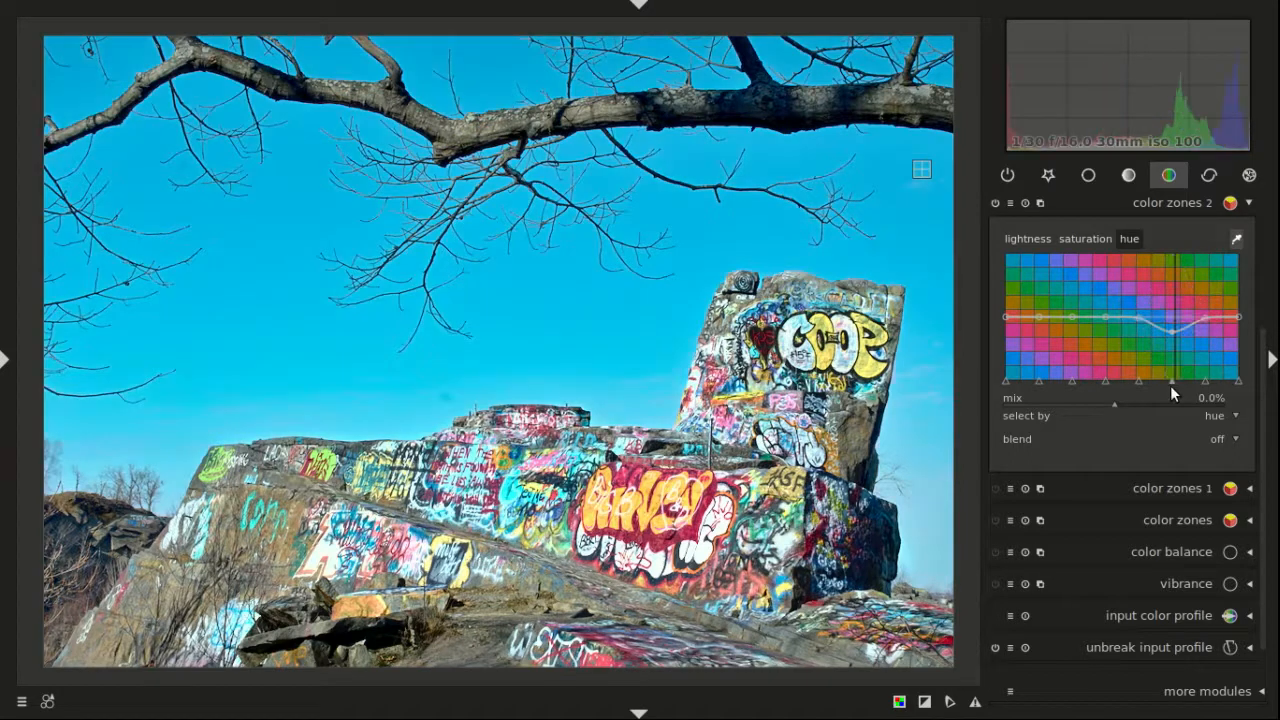
pyautogui.click(1098, 236)
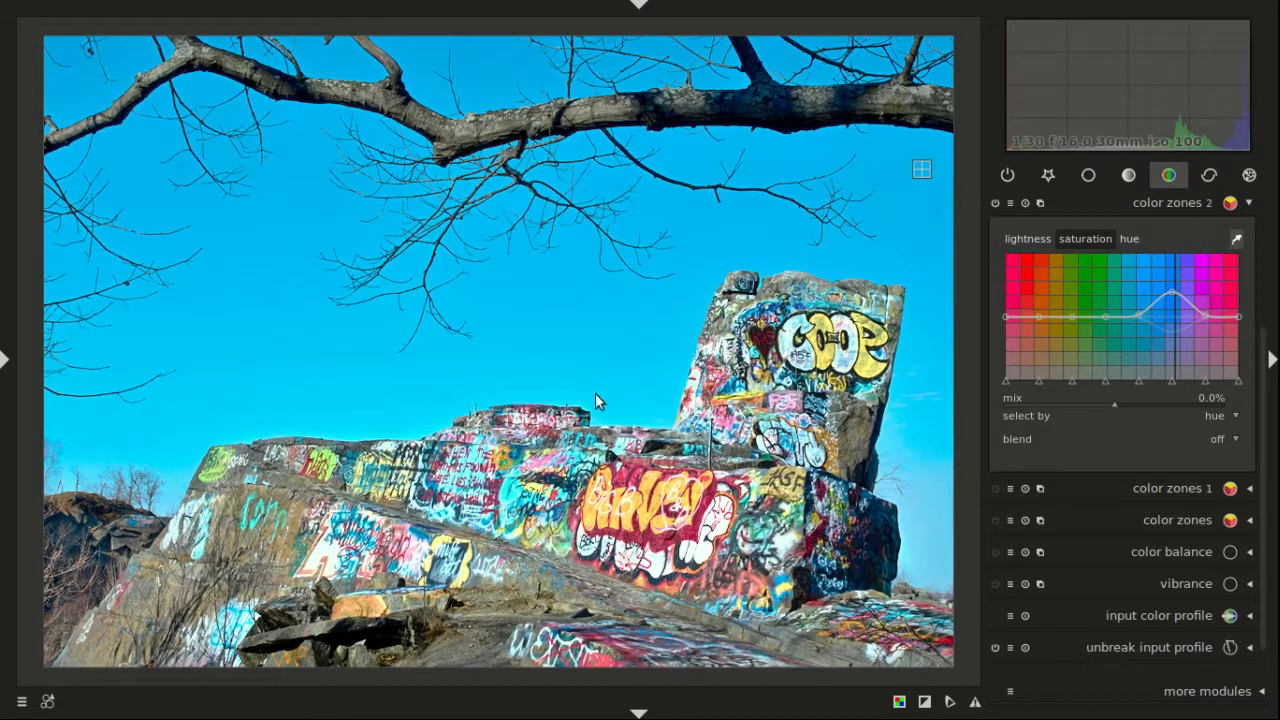
# Step: Try extreme lightness on the graffiti's sampled red in color zones, reset the curve and brighten the reds only slightly
pyautogui.click(1041, 244)
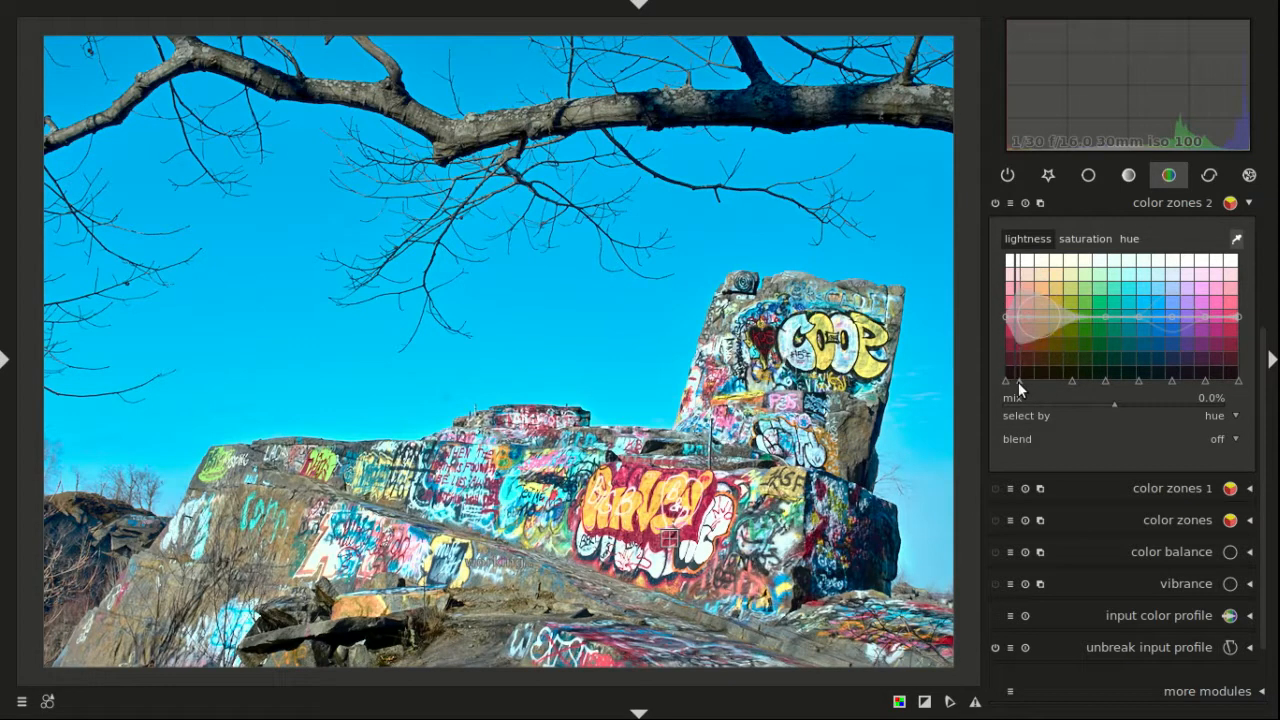
pyautogui.moveTo(1068, 380); pyautogui.dragTo(1047, 381)
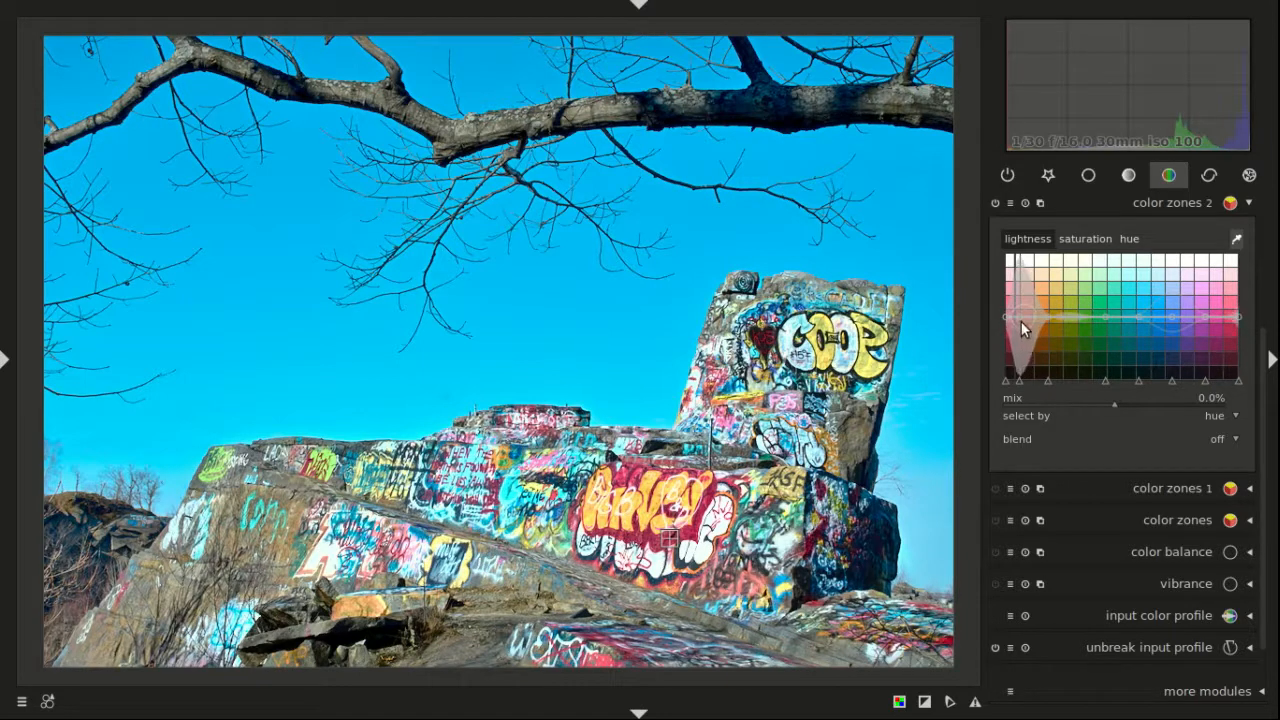
pyautogui.moveTo(1020, 320); pyautogui.dragTo(1018, 225)
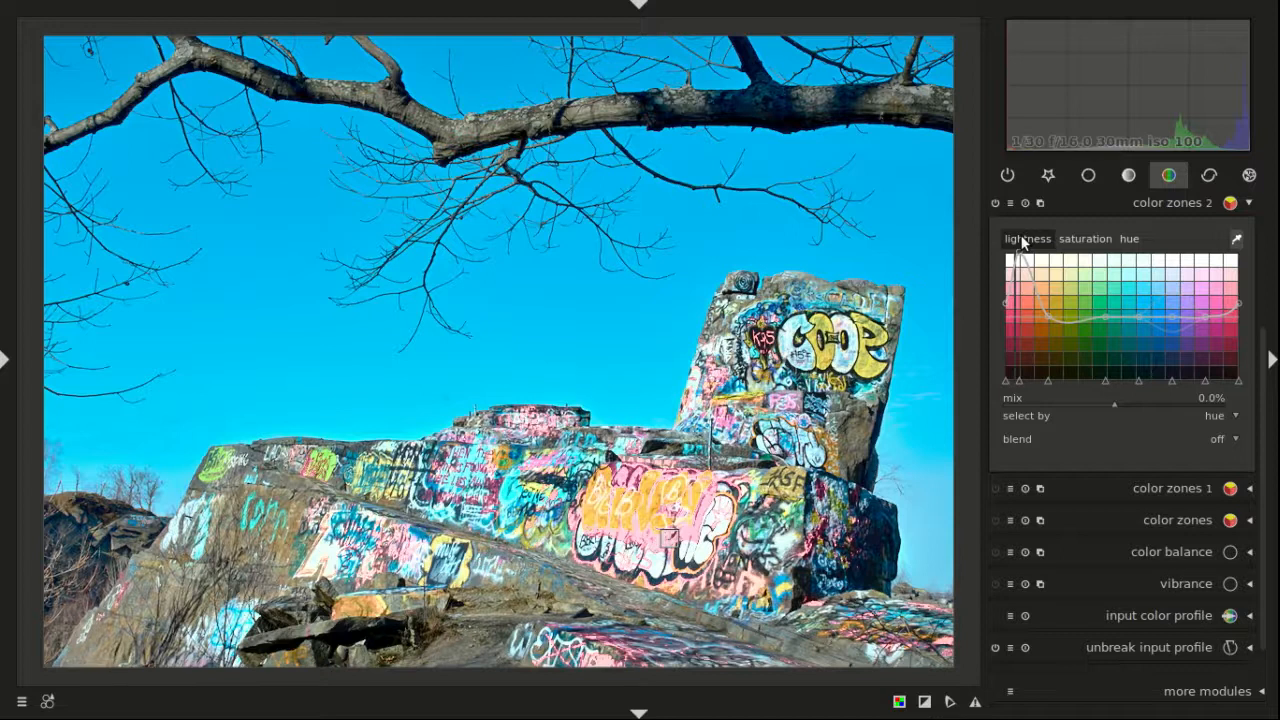
pyautogui.doubleClick(1028, 296)
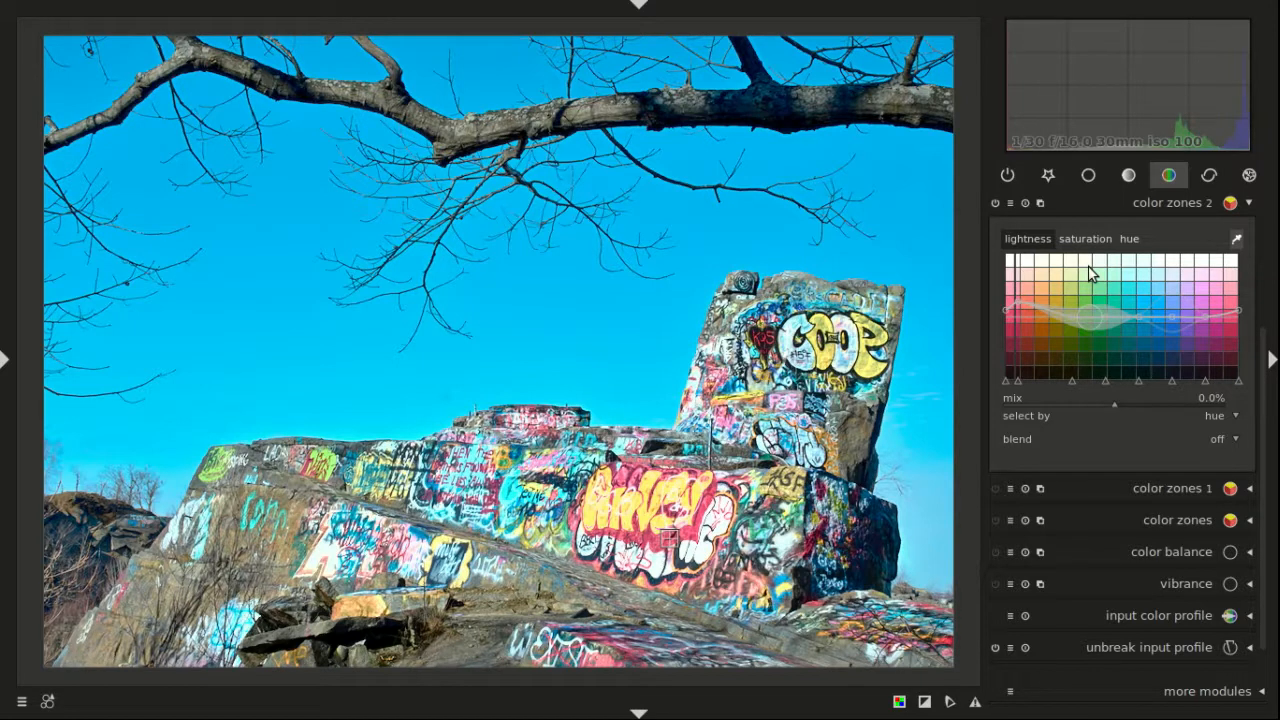
pyautogui.click(1082, 238)
pyautogui.click(1132, 241)
pyautogui.click(1087, 241)
pyautogui.click(1032, 241)
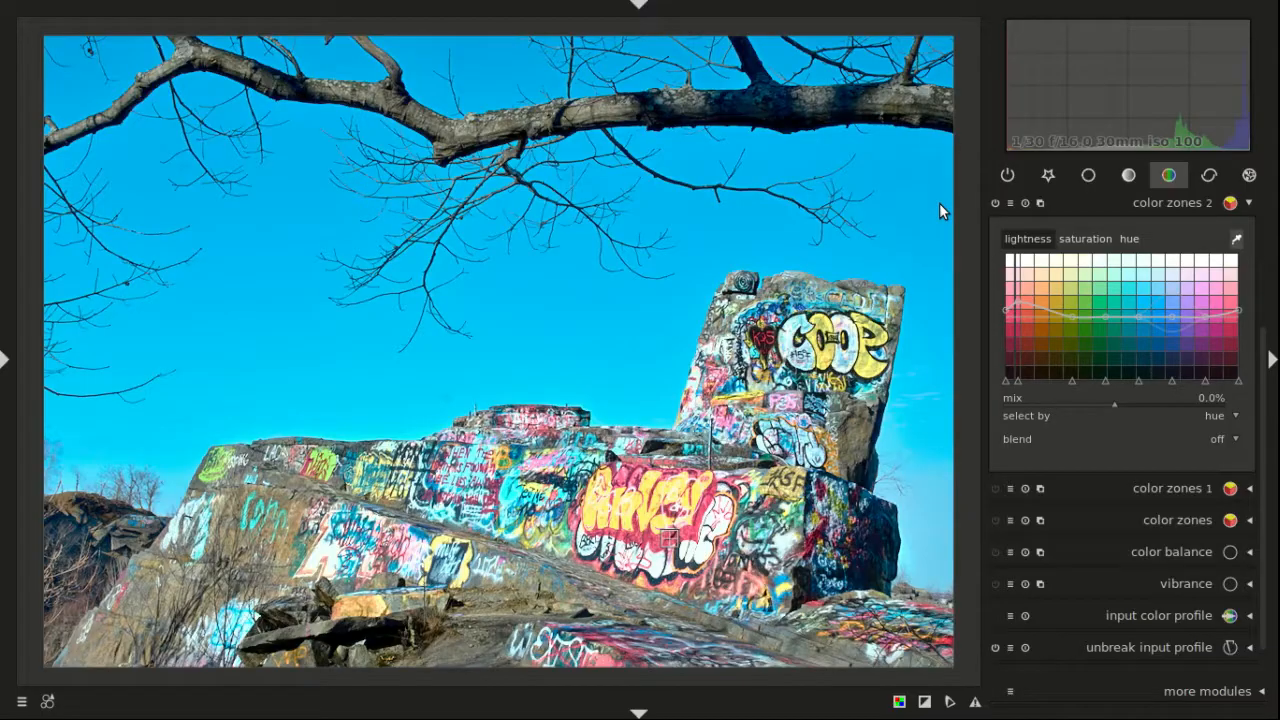
# Step: Open the photo of the boy in the green shirt for editing and set the exposure module's blend to drawn mask
pyautogui.press('l')
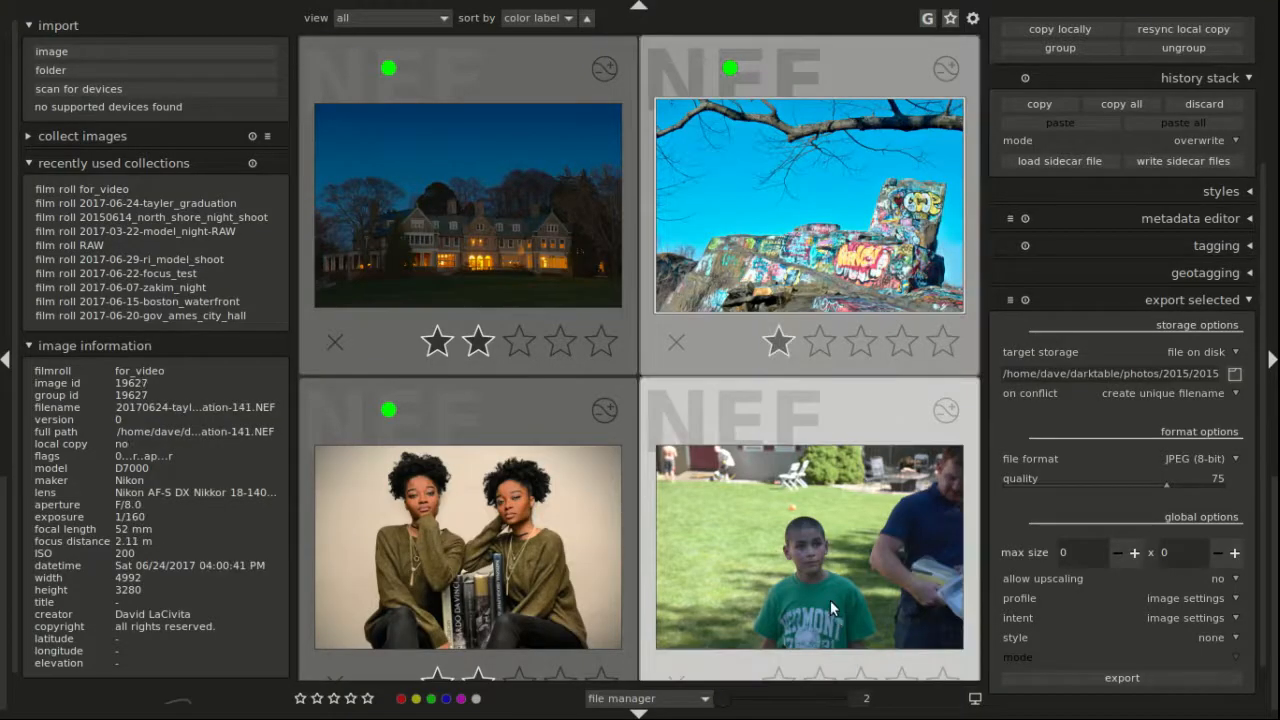
pyautogui.doubleClick(830, 595)
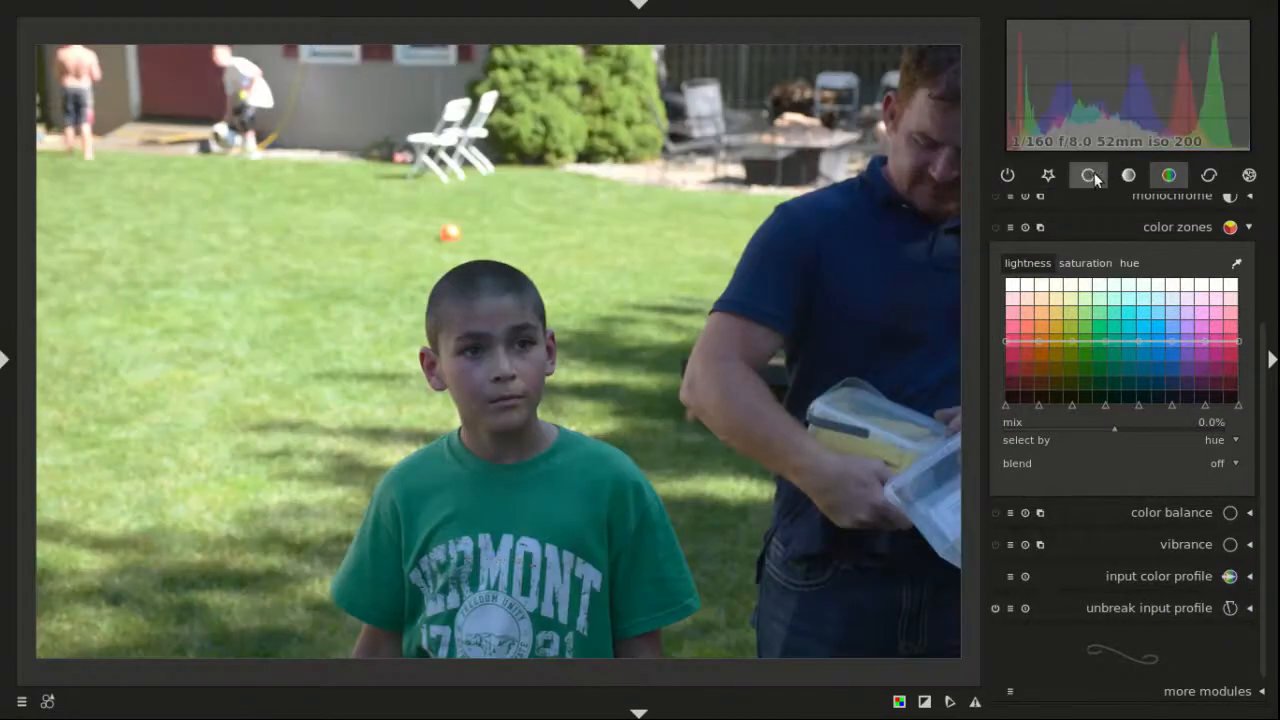
pyautogui.click(1088, 175)
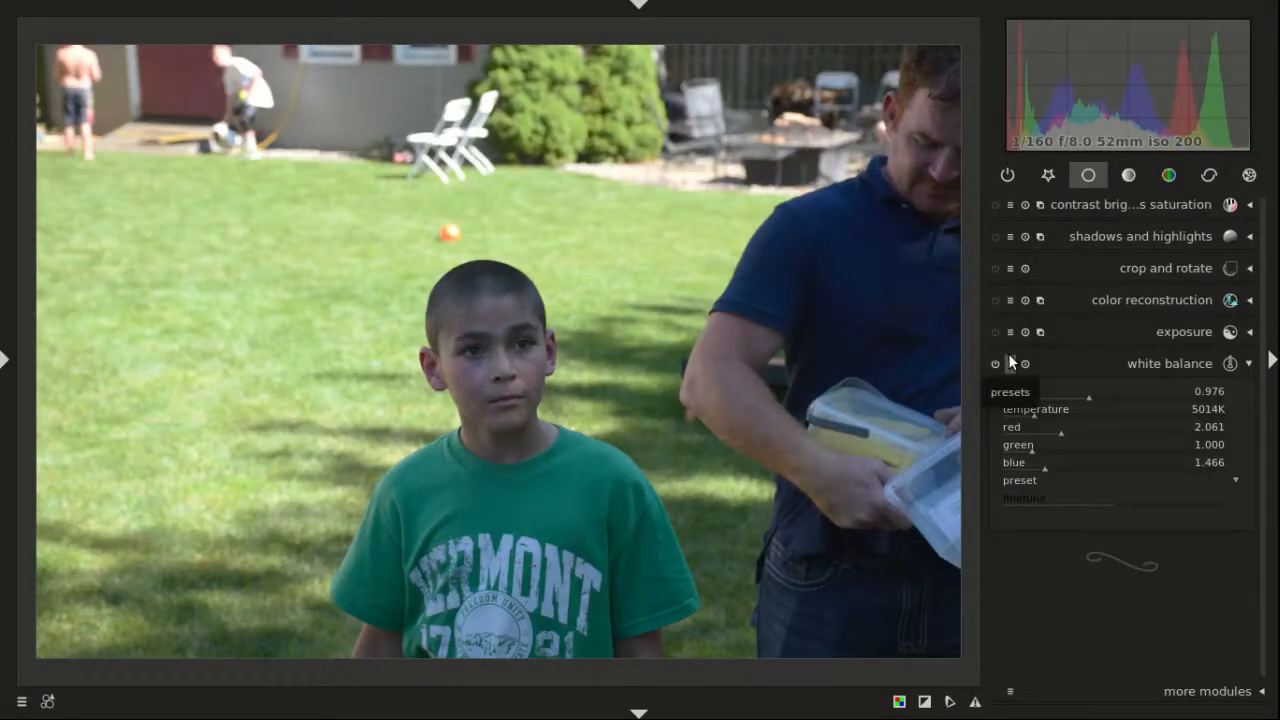
pyautogui.click(1141, 331)
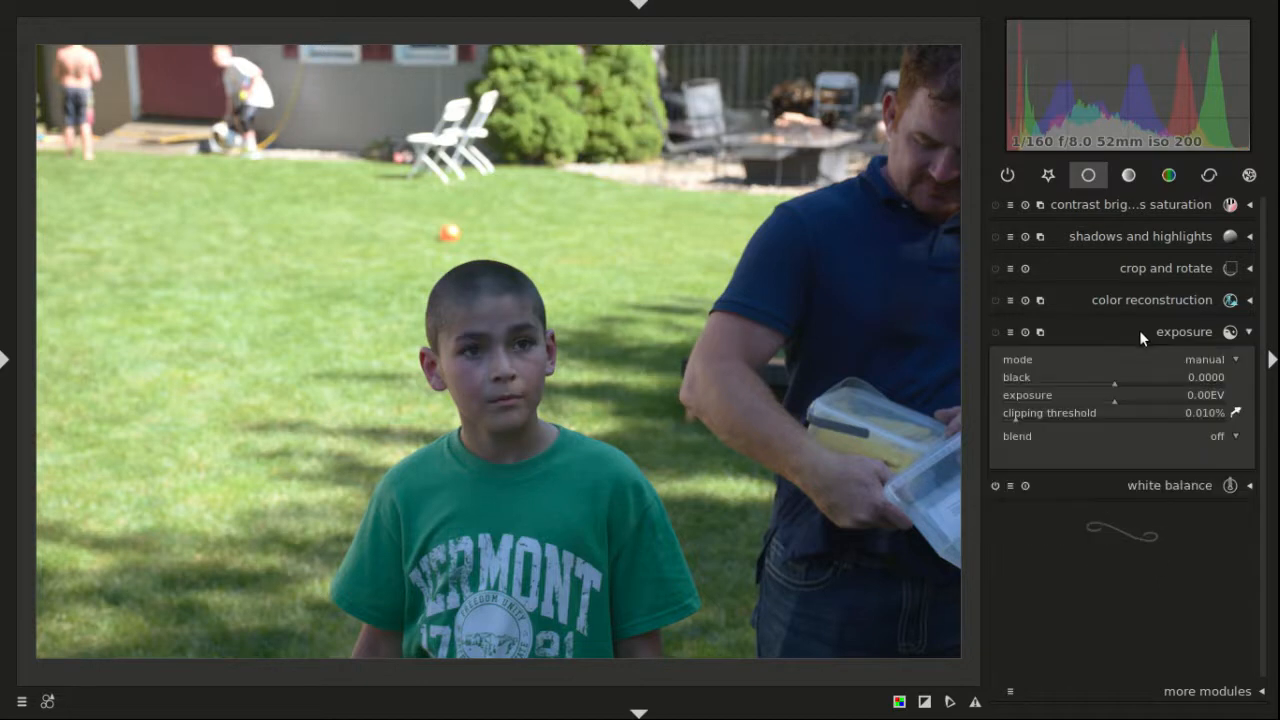
pyautogui.click(1222, 438)
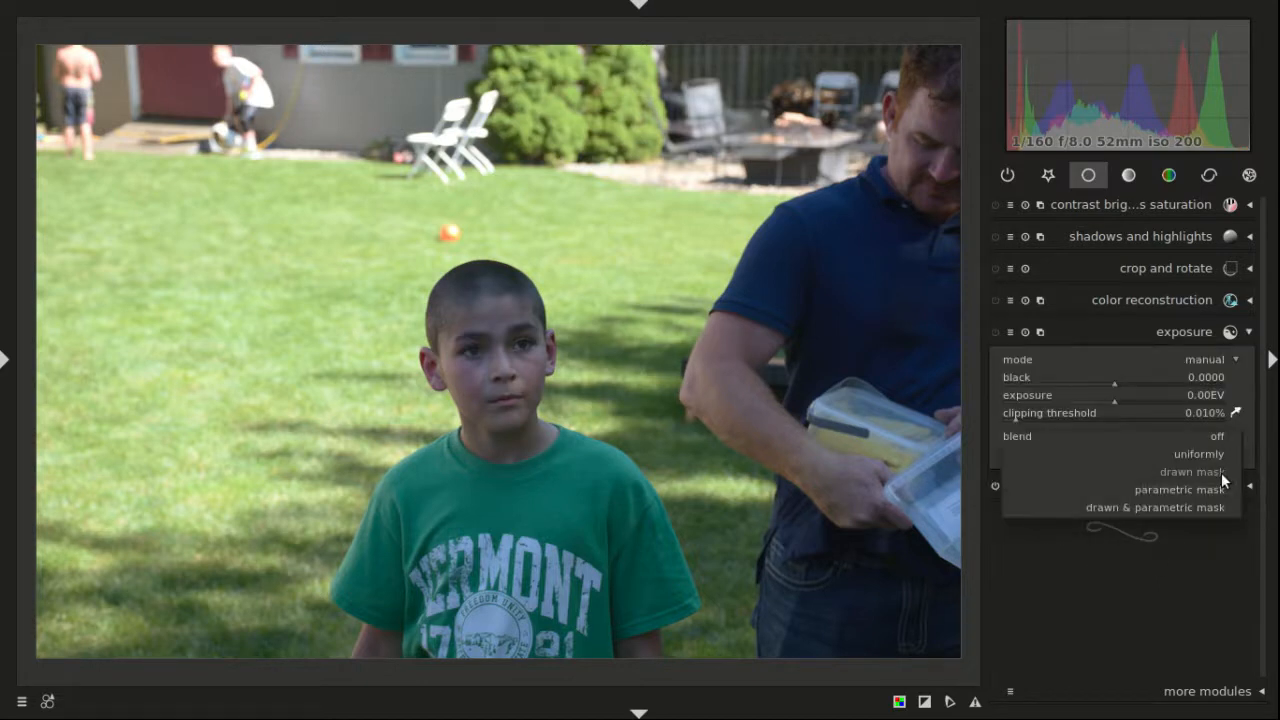
pyautogui.click(1217, 471)
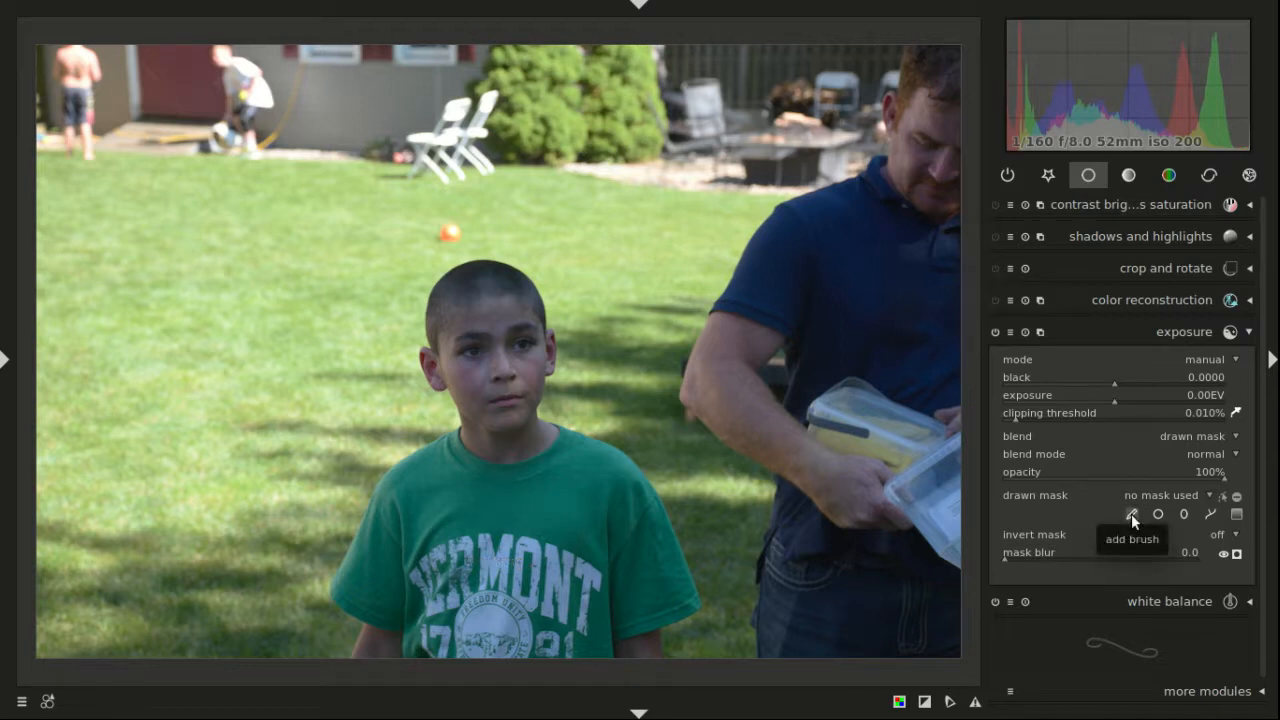
# Step: Try a brush mask painted over the boy with exposure at 0.62 EV, and remove the brush shape
pyautogui.click(1131, 514)
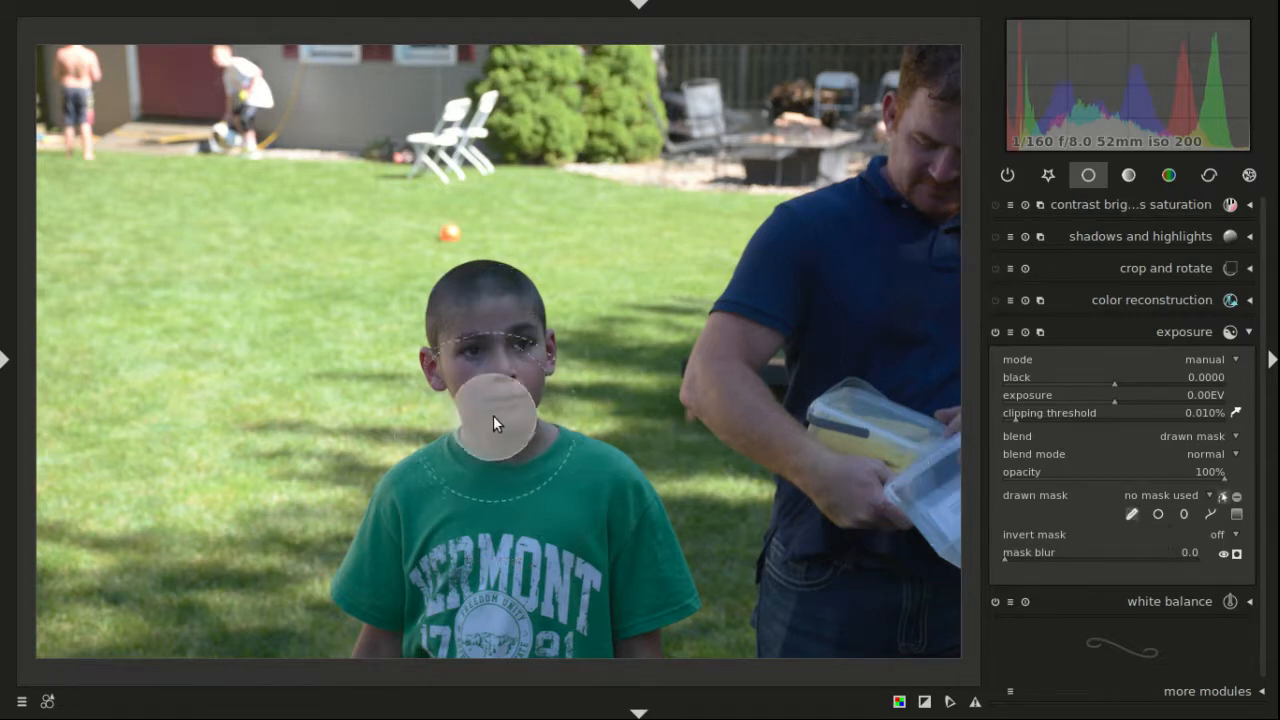
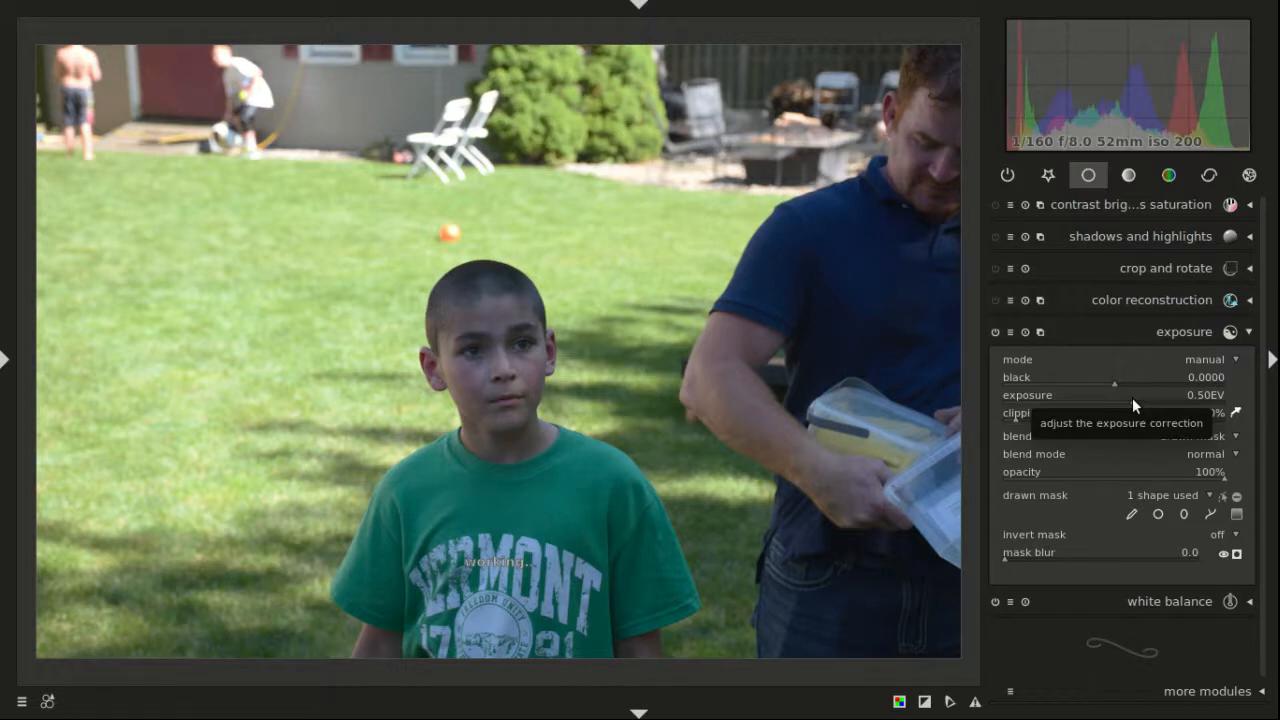
pyautogui.scroll(2, 1136, 397)
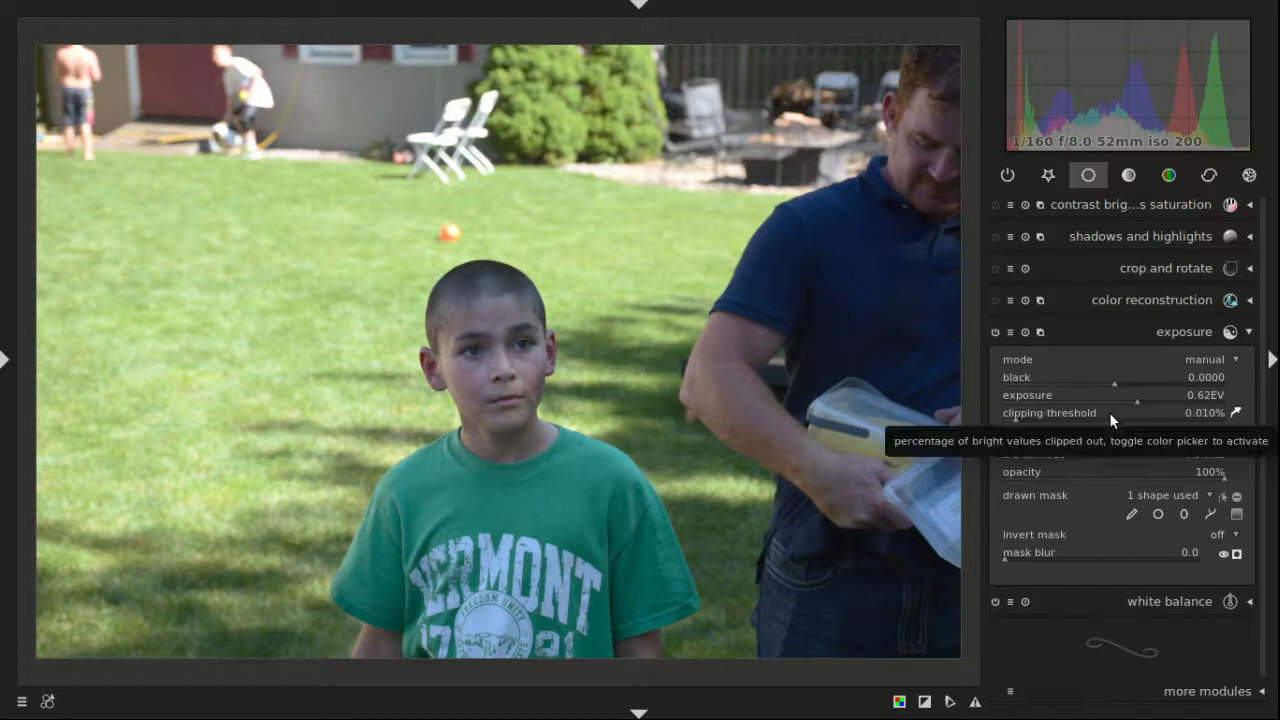
pyautogui.click(1223, 497)
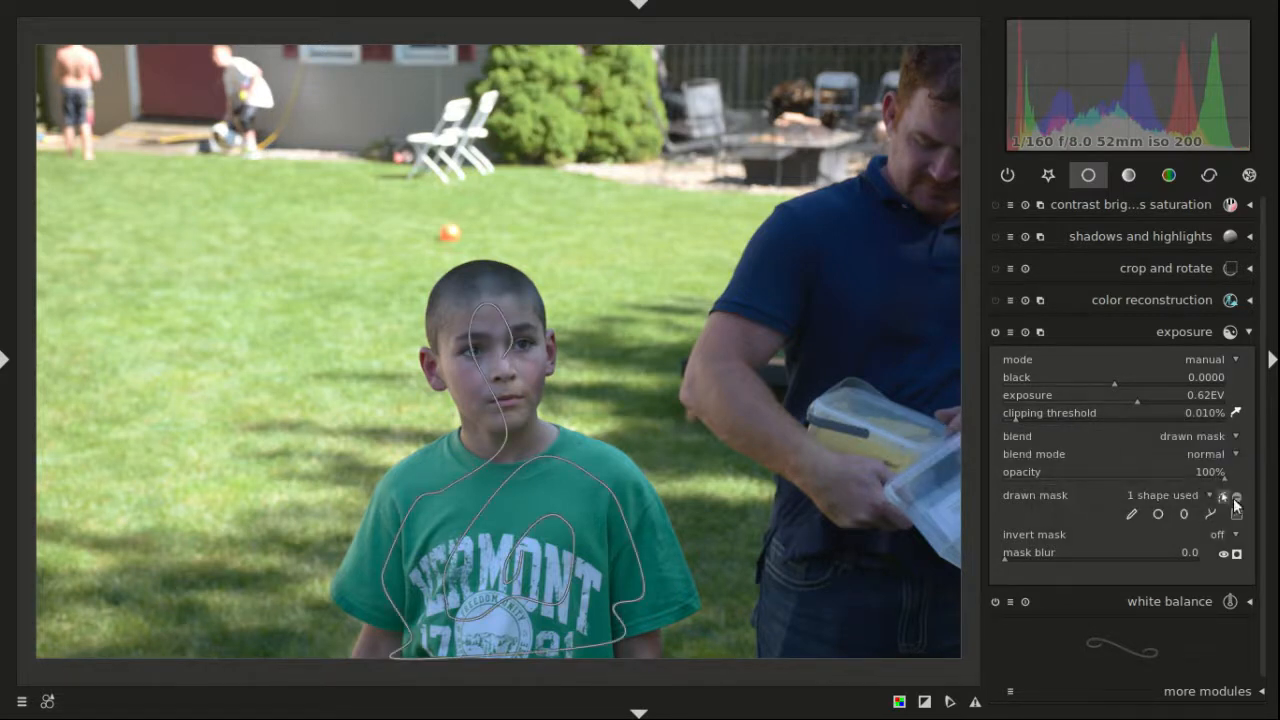
pyautogui.rightClick(555, 458)
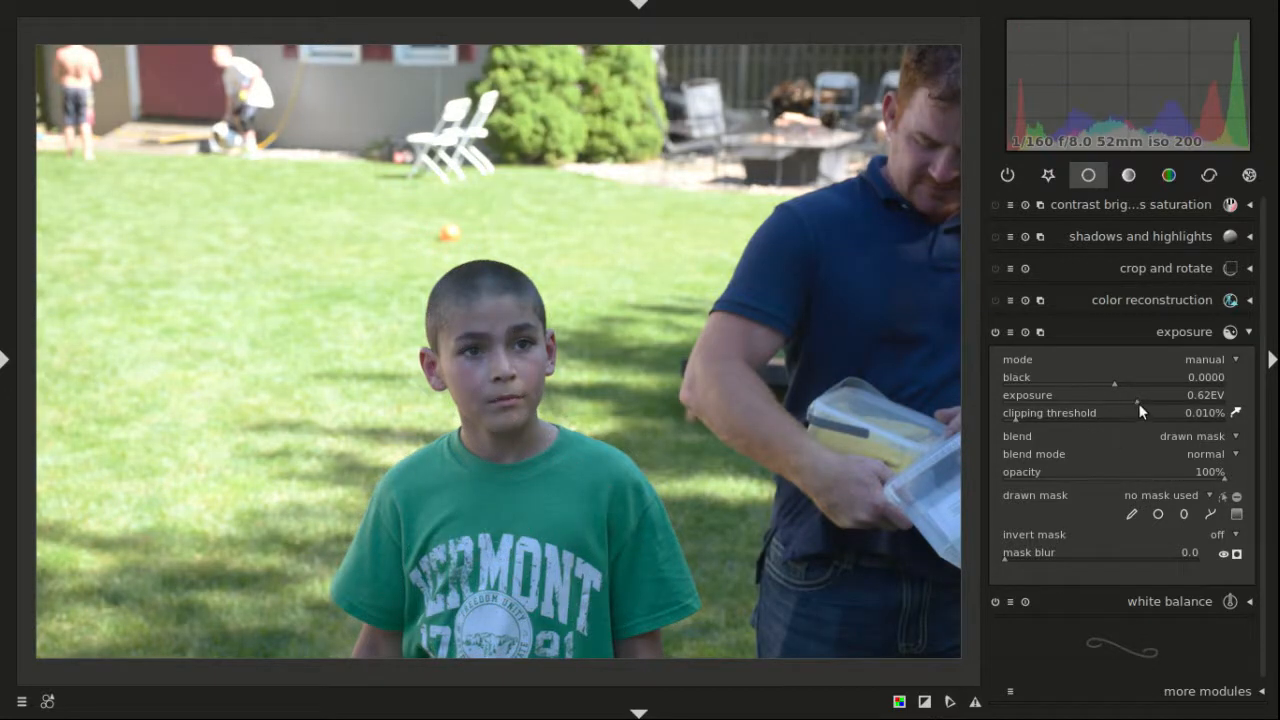
# Step: Raise the exposure to 1.09 EV and draw a closed path mask around the boy's head, shoulders and torso
pyautogui.moveTo(1137, 400); pyautogui.dragTo(1154, 398)
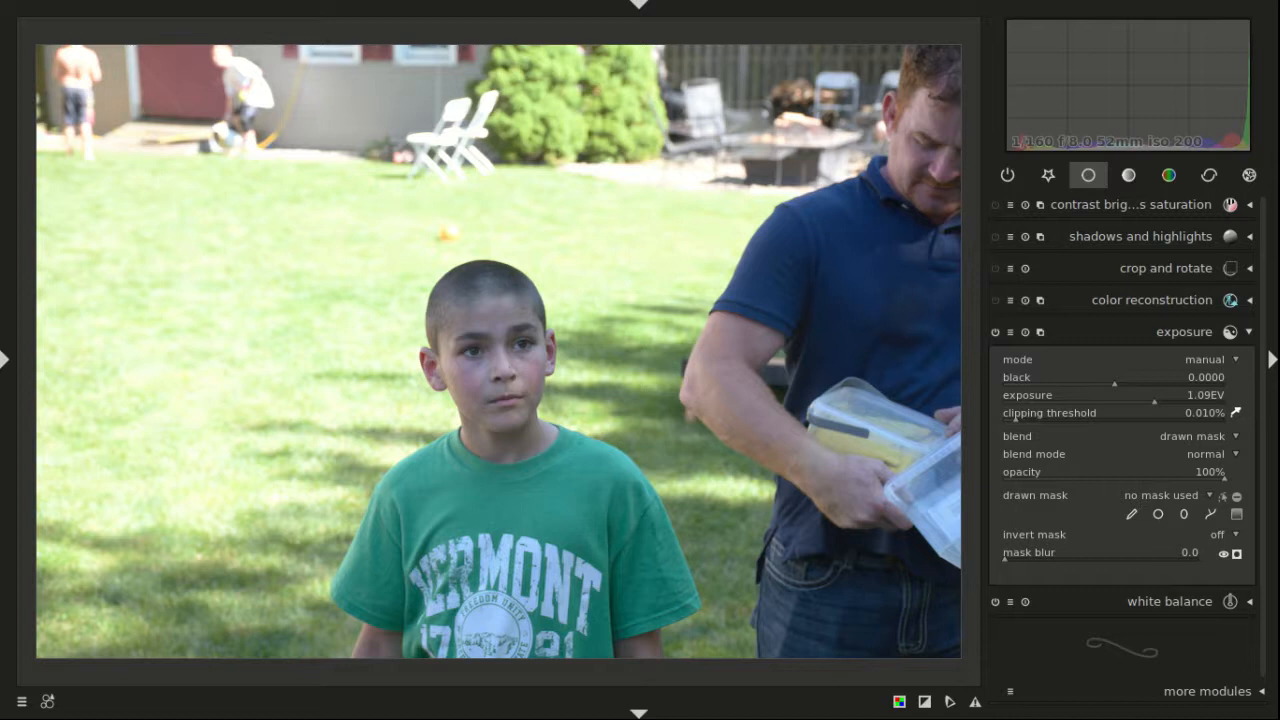
pyautogui.click(1205, 515)
pyautogui.click(433, 377)
pyautogui.click(466, 430)
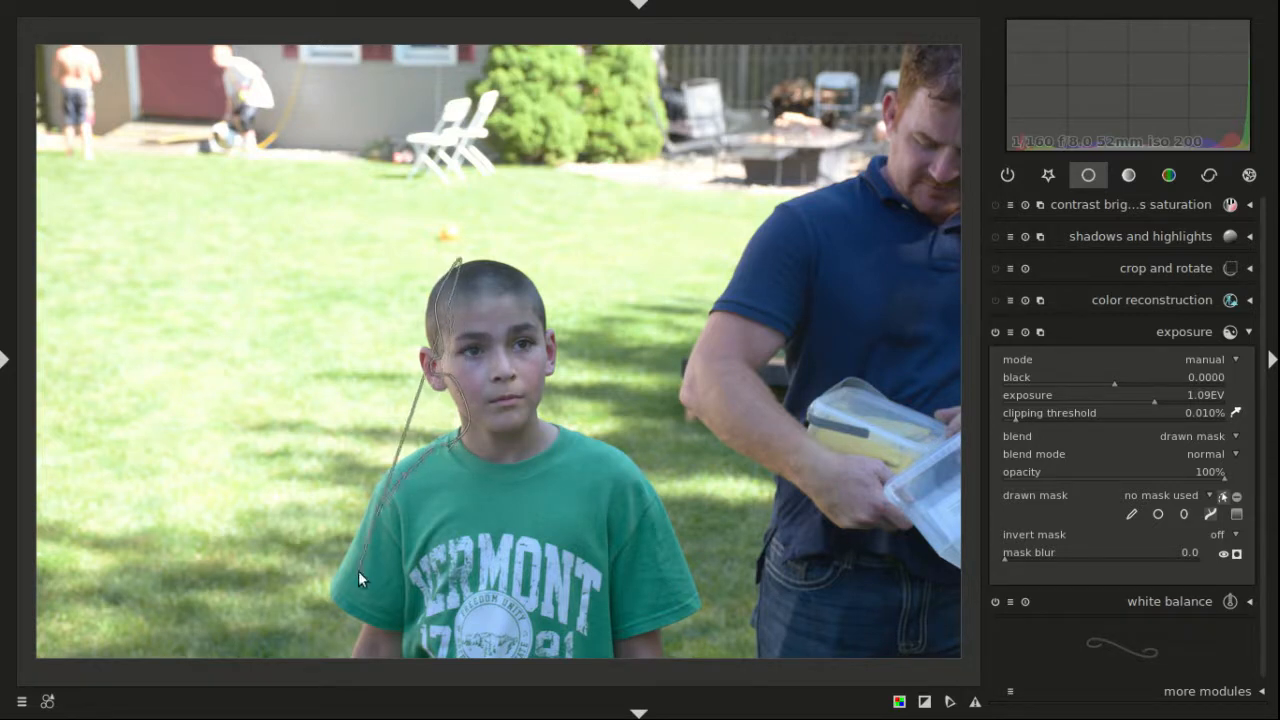
pyautogui.click(363, 655)
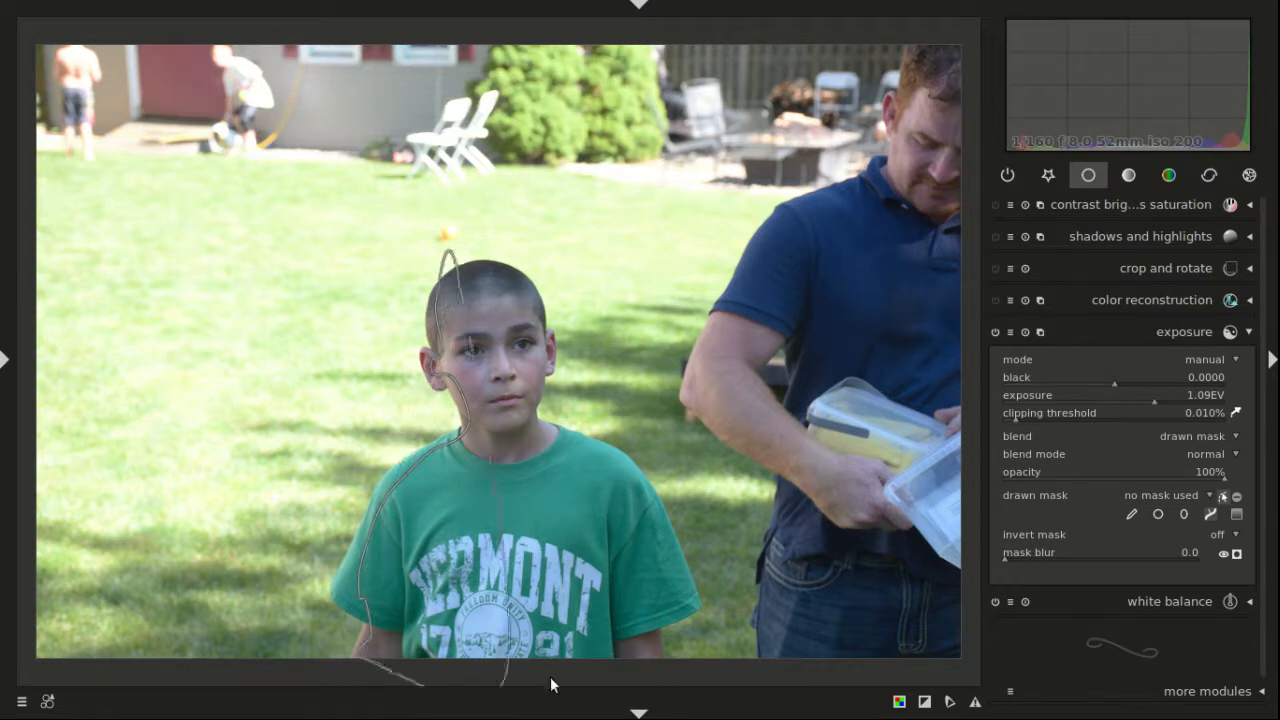
pyautogui.click(641, 657)
pyautogui.click(670, 586)
pyautogui.click(528, 412)
pyautogui.click(520, 287)
pyautogui.rightClick(474, 268)
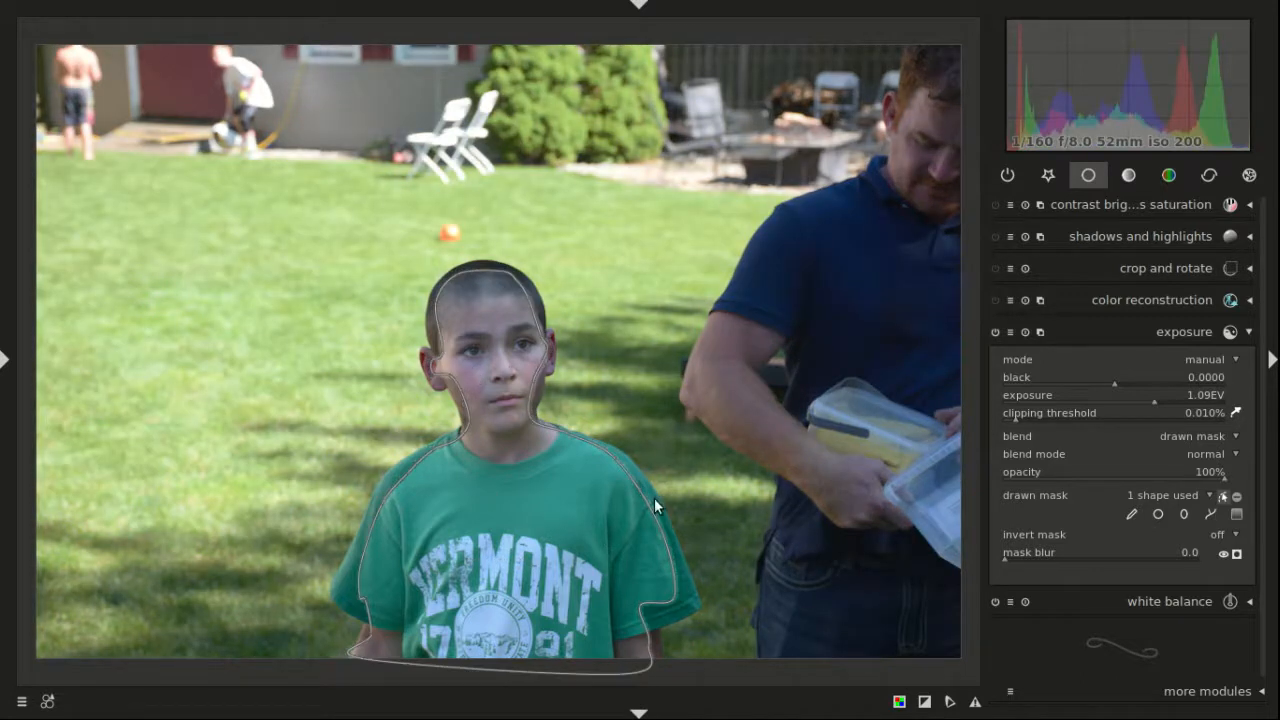
pyautogui.click(1223, 498)
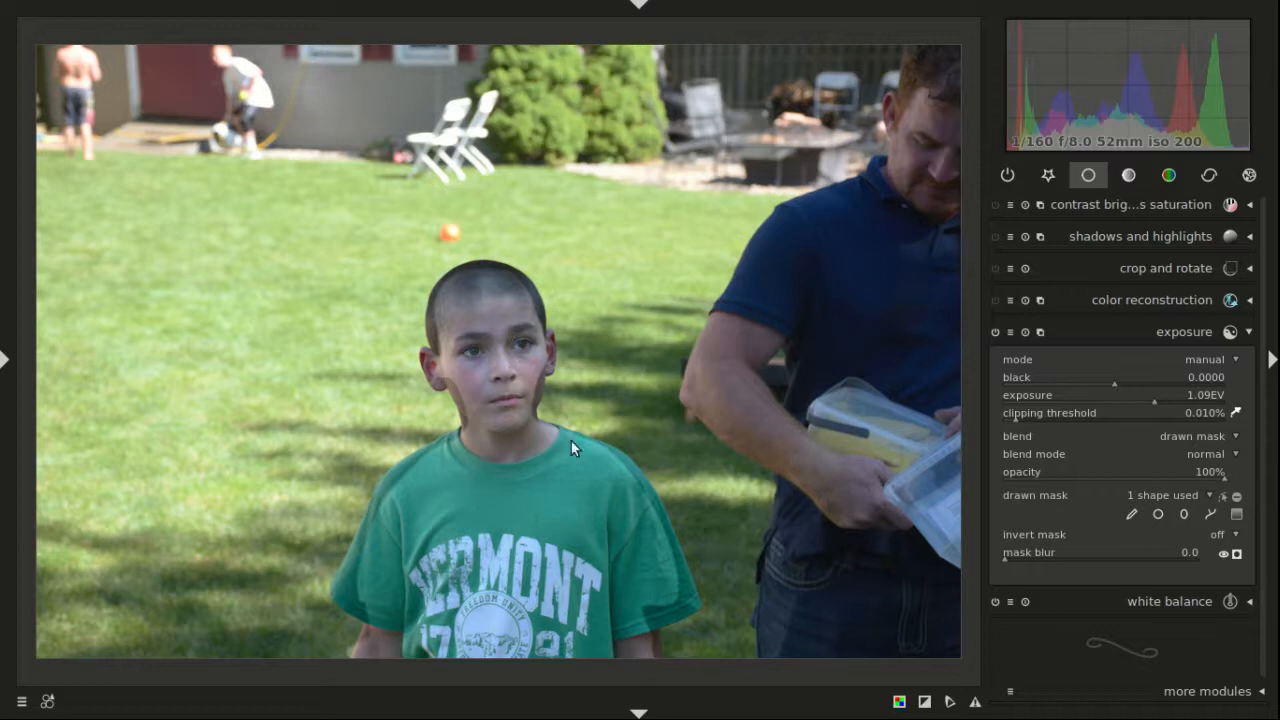
# Step: Widen the path mask's feather well beyond the edge of the boy's jaw, neck and shoulder
pyautogui.click(1220, 497)
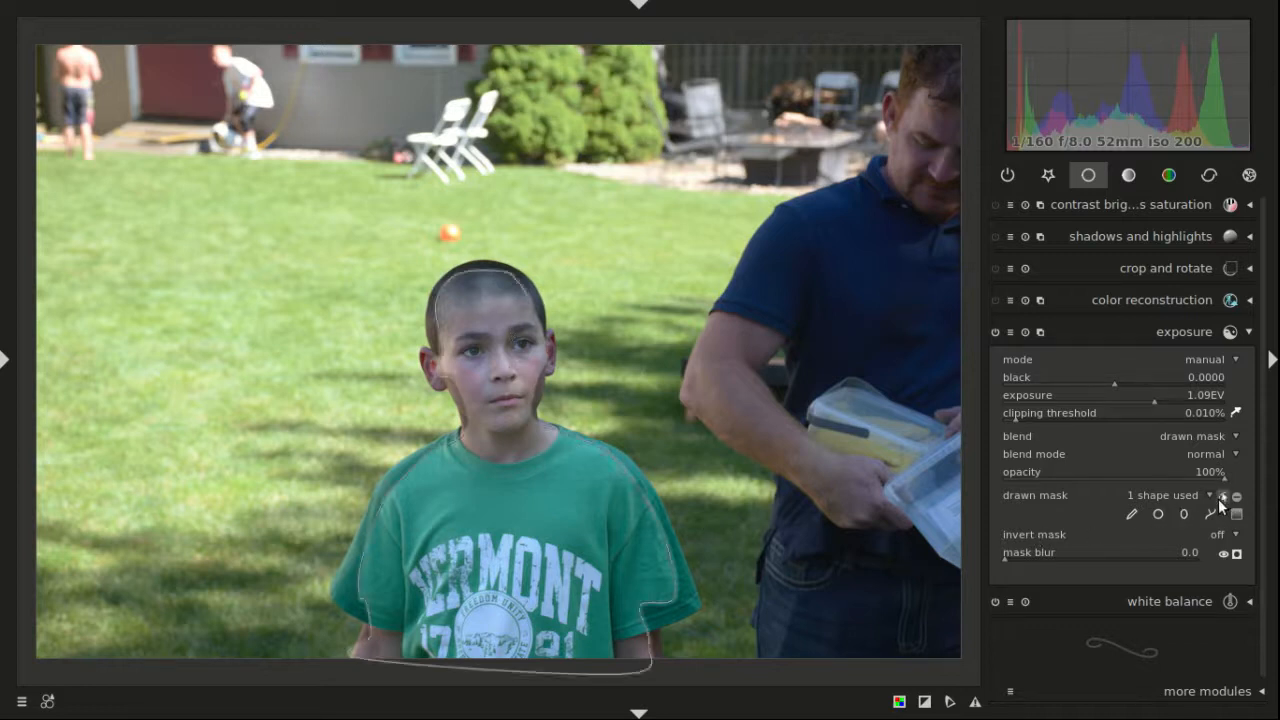
pyautogui.middleClick(536, 414)
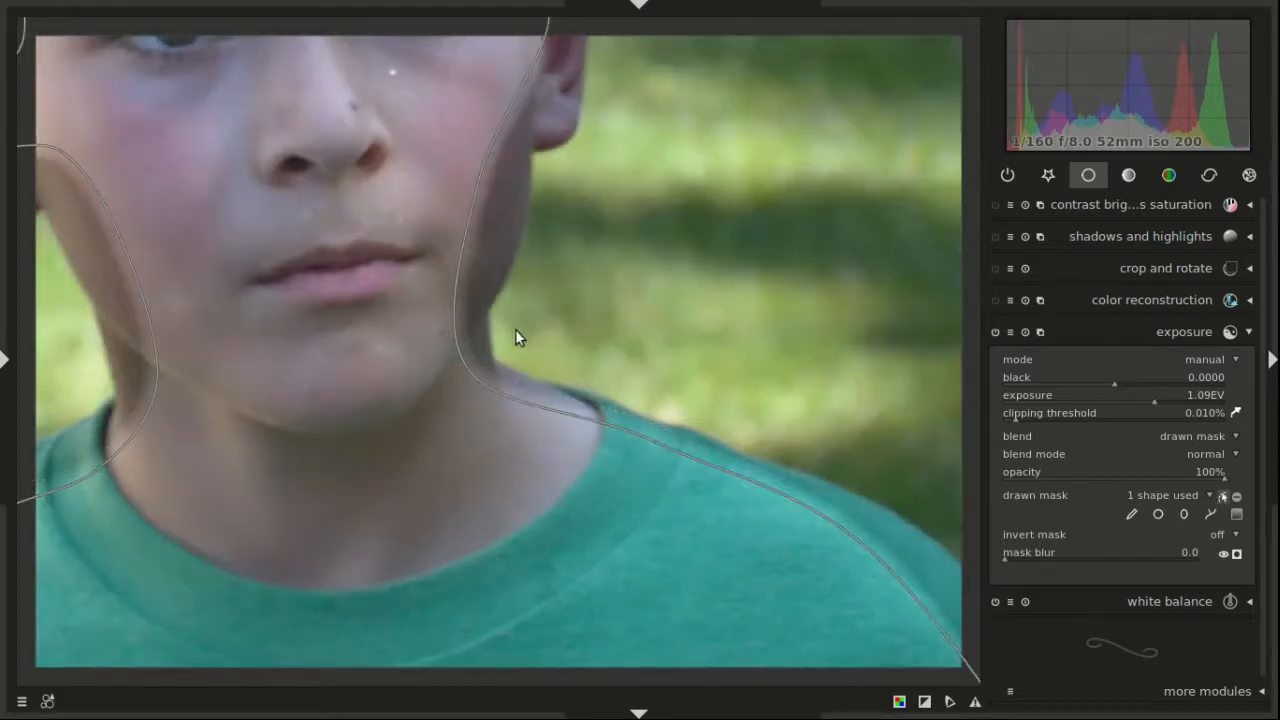
pyautogui.scroll(2, 515, 330)
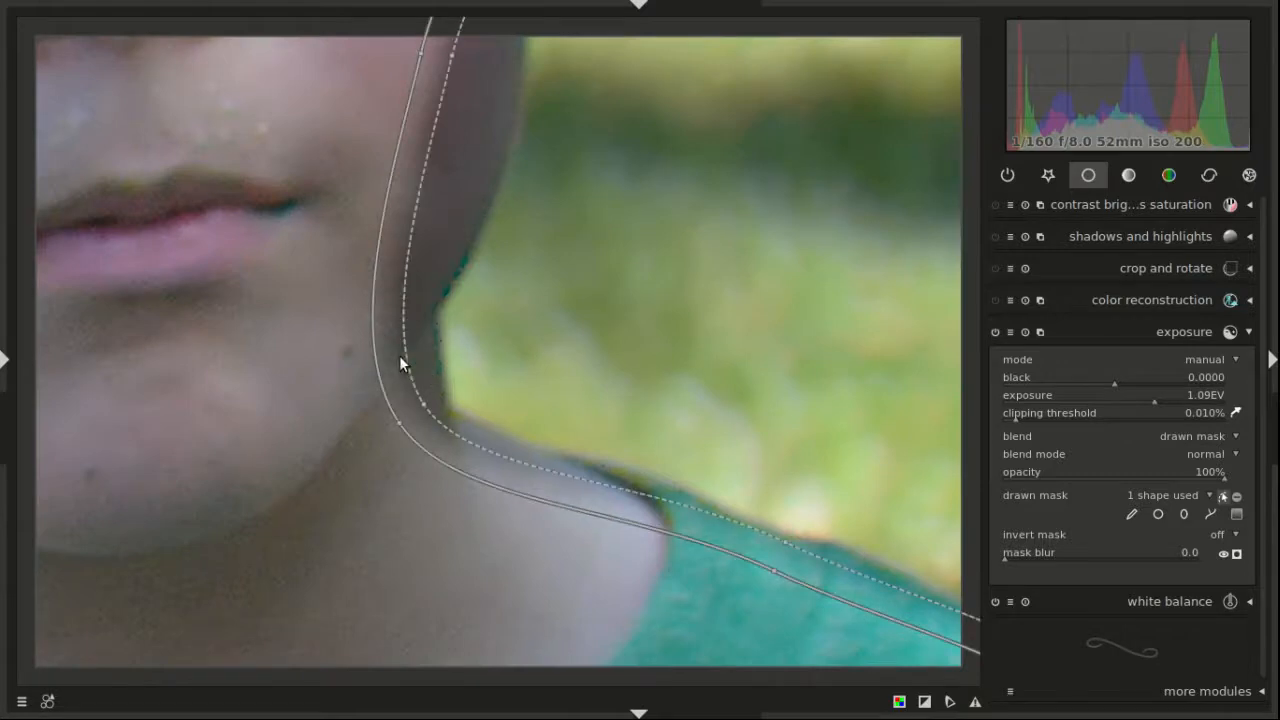
pyautogui.scroll(-9, 395, 356)
pyautogui.scroll(-6, 395, 356)
pyautogui.scroll(-5, 395, 355)
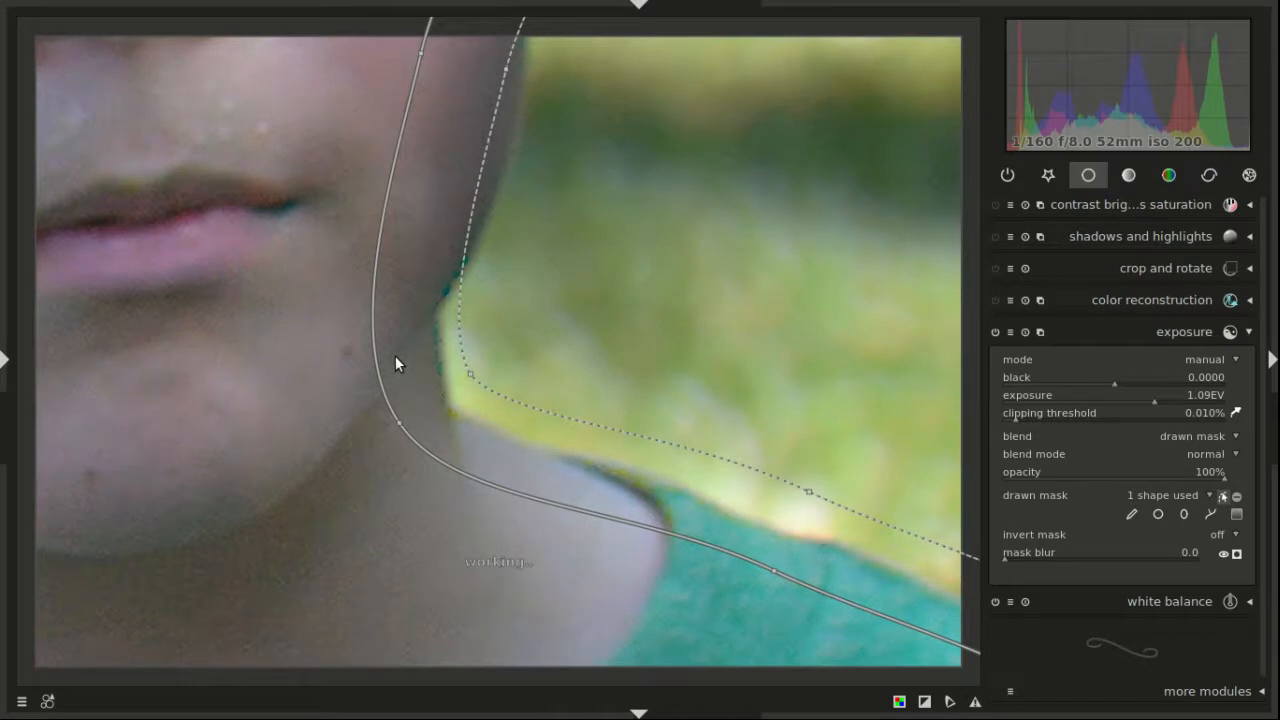
pyautogui.scroll(-5, 445, 347)
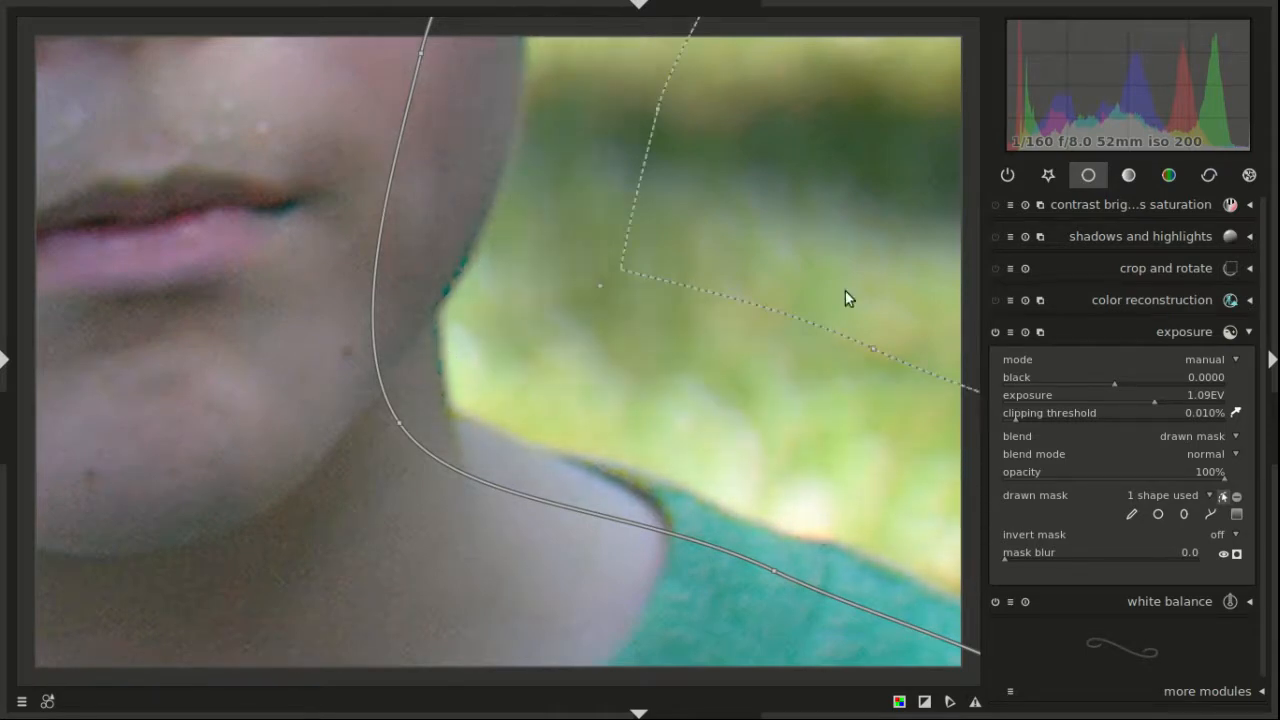
# Step: Narrow the path mask's feather to just outside the boy's outline and raise the masked exposure slightly further
pyautogui.middleClick(893, 131)
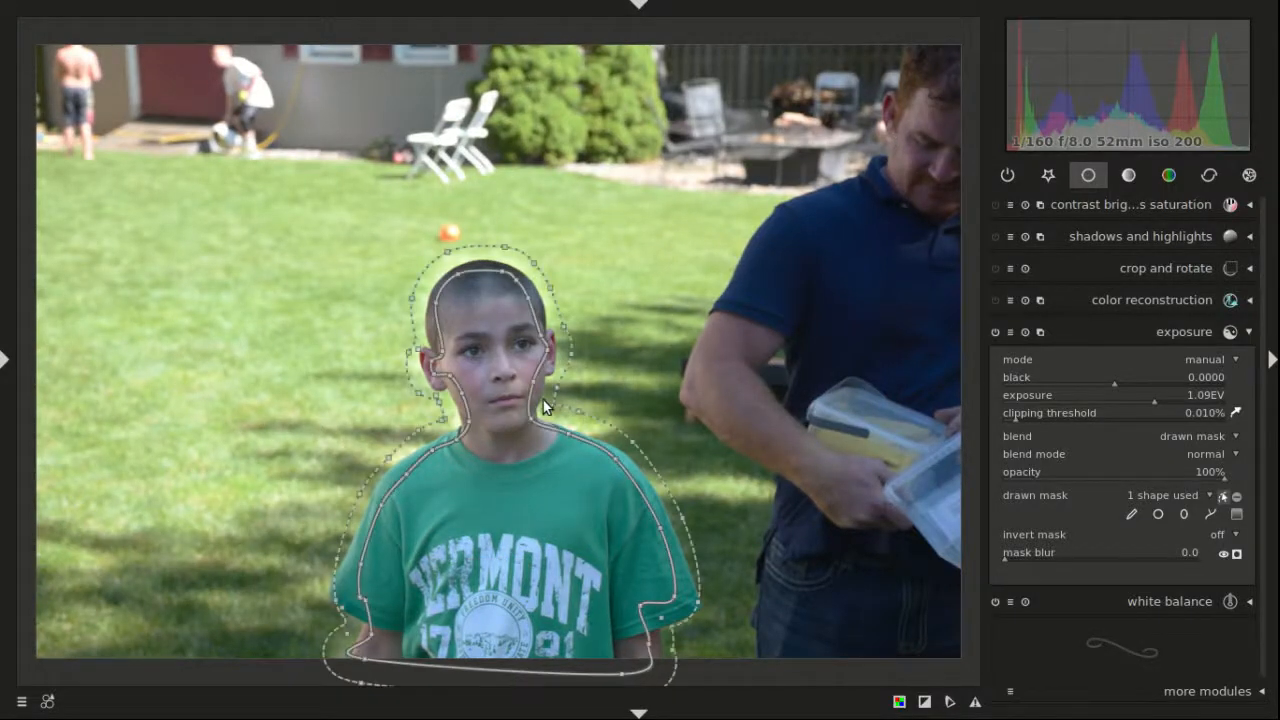
pyautogui.keyDown('shift'); pyautogui.scroll(-1, 542, 395); pyautogui.keyUp('shift')
pyautogui.keyDown('shift'); pyautogui.scroll(-1, 542, 395); pyautogui.keyUp('shift')
pyautogui.keyDown('shift'); pyautogui.scroll(3, 541, 395); pyautogui.keyUp('shift')
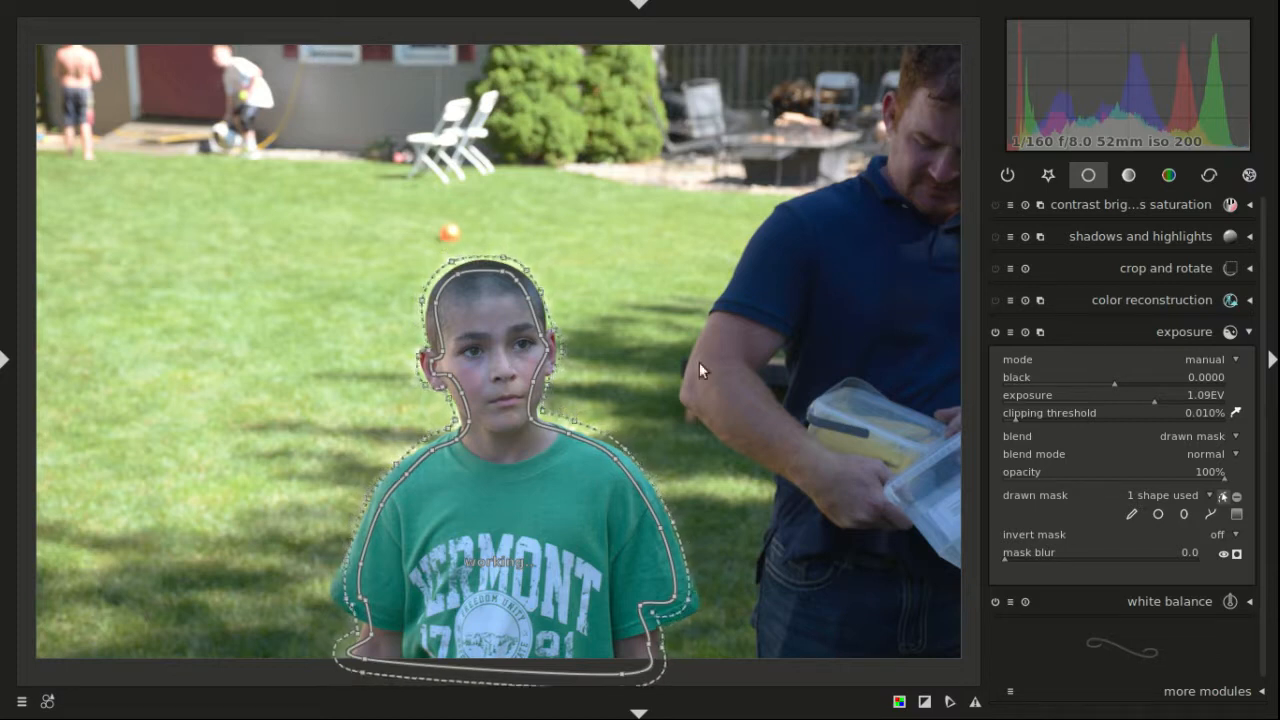
pyautogui.click(1222, 496)
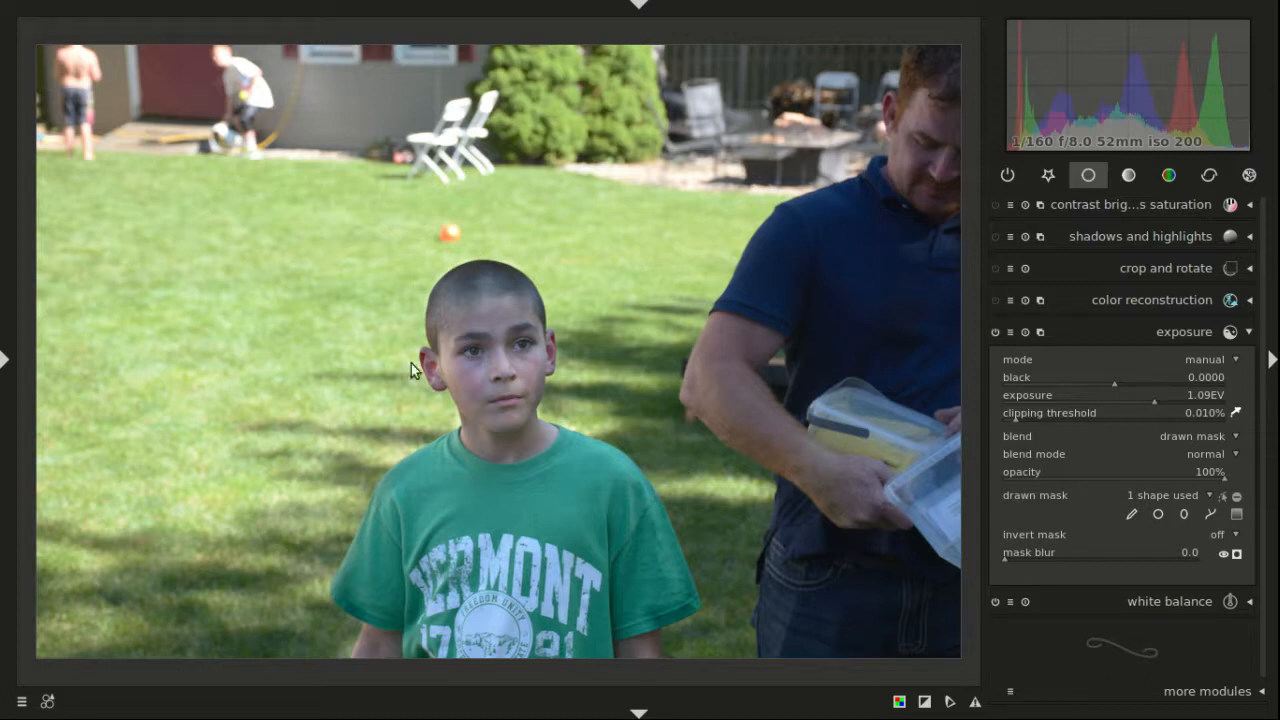
pyautogui.click(1161, 402)
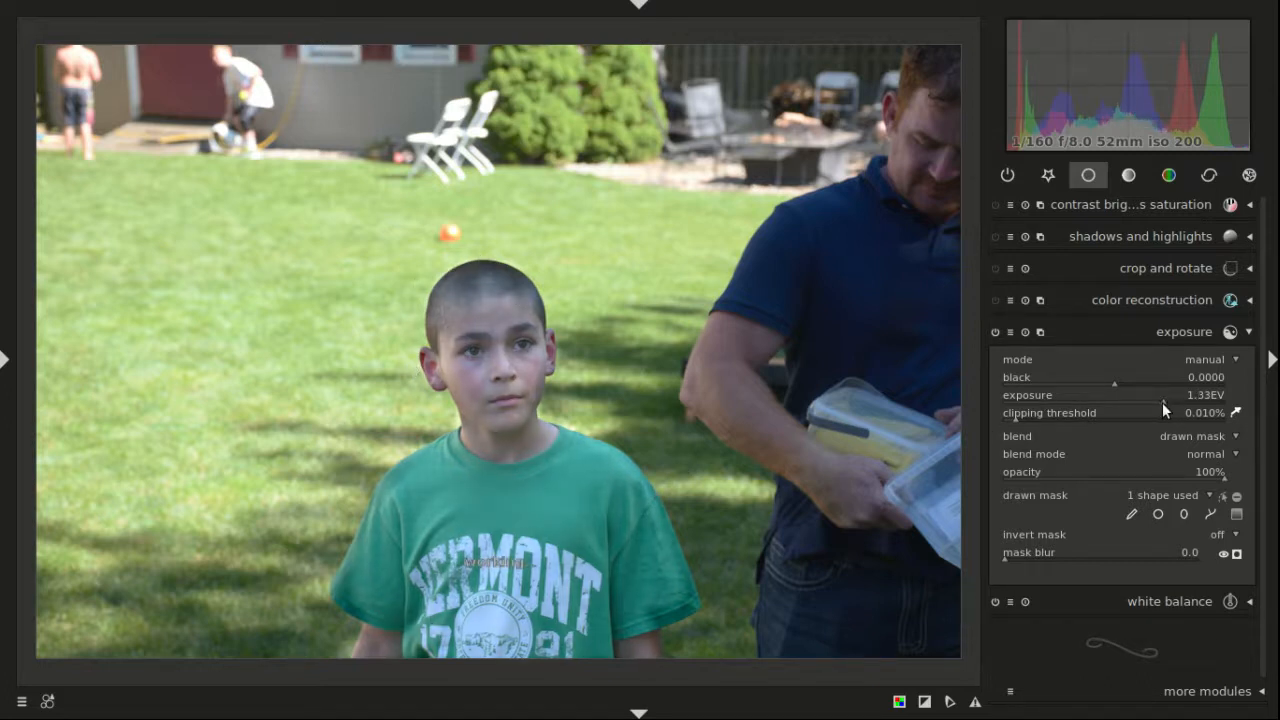
pyautogui.click(1160, 402)
# Step: Set the levels module's blend to drawn mask and reuse the same shapes as the exposure module
pyautogui.click(1129, 204)
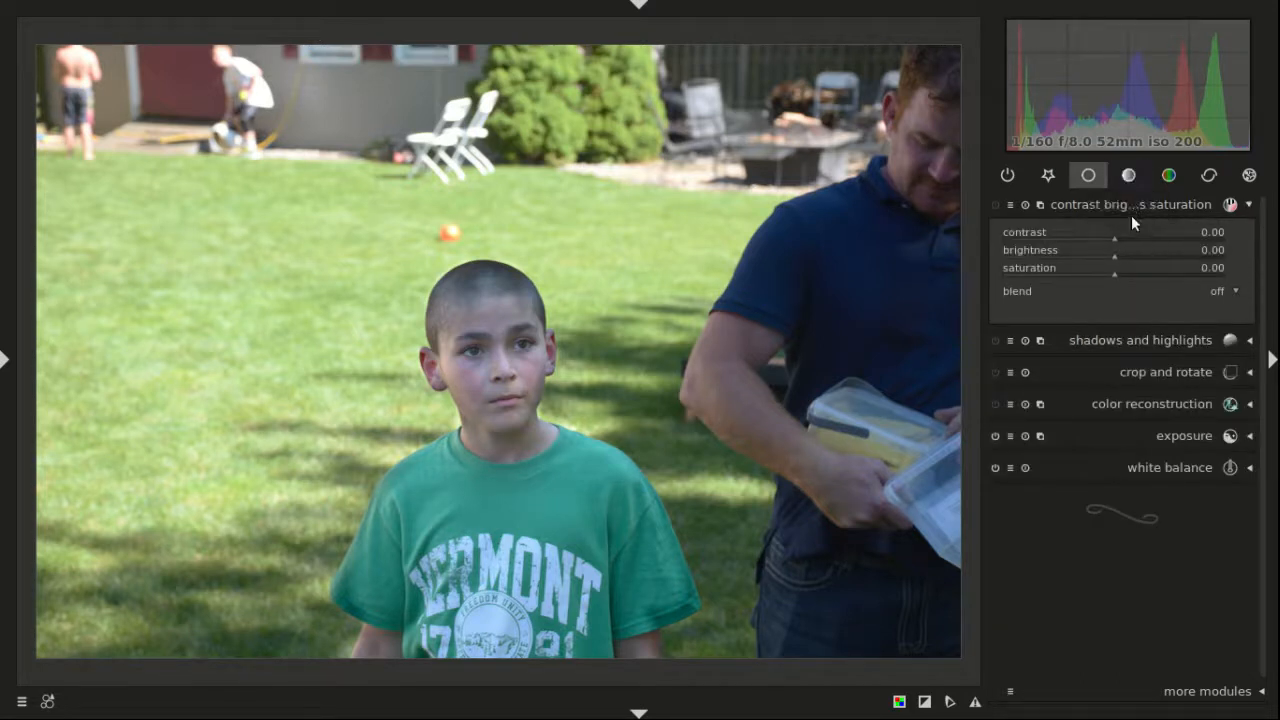
pyautogui.click(1129, 174)
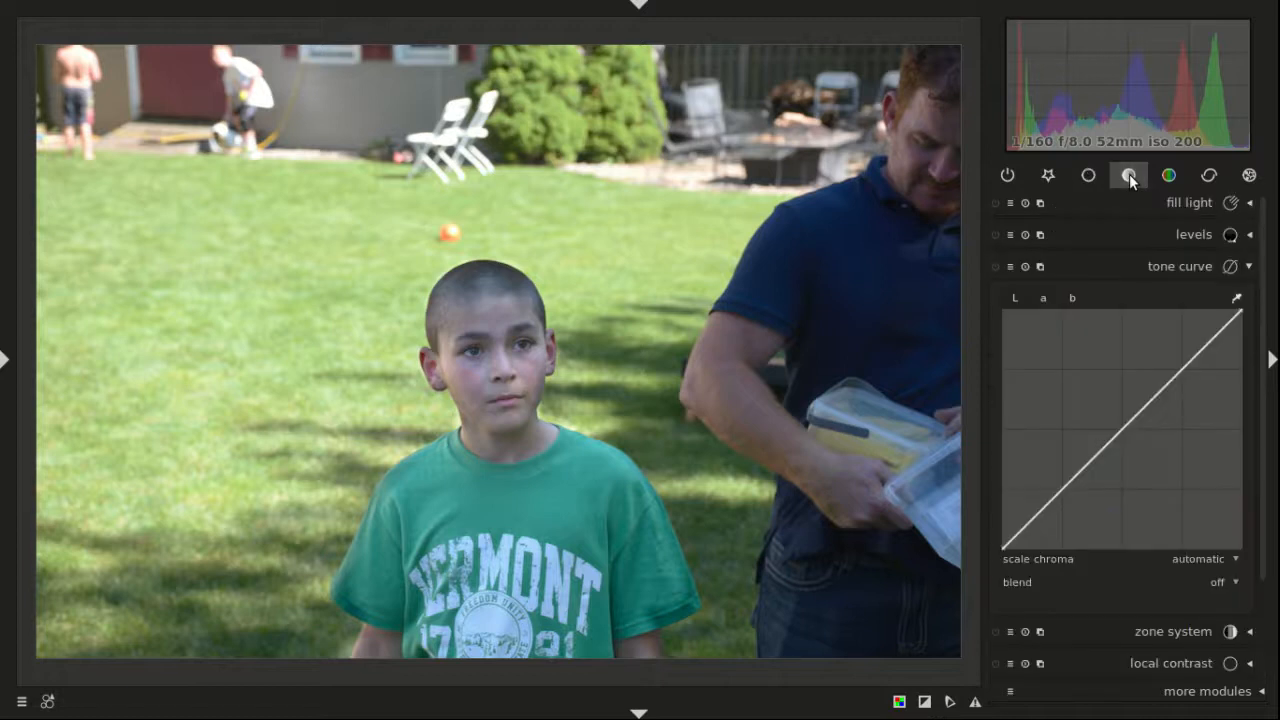
pyautogui.click(1180, 237)
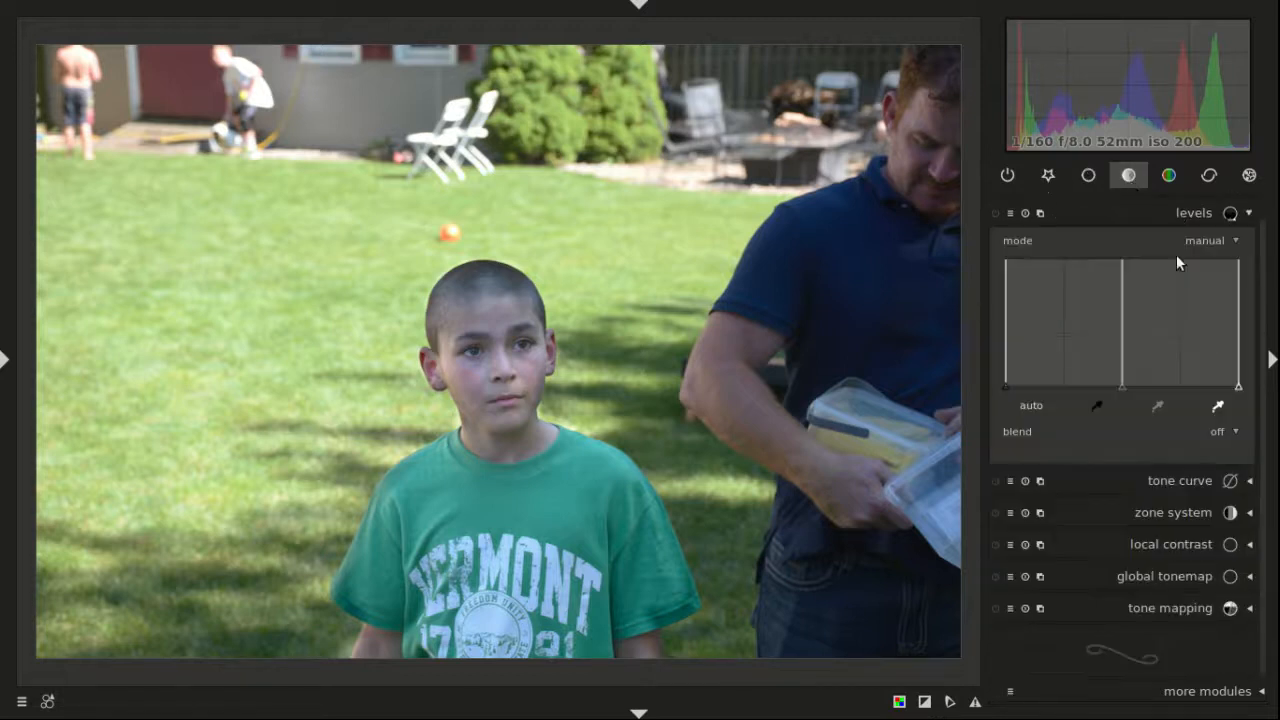
pyautogui.click(1218, 431)
pyautogui.click(1212, 467)
pyautogui.scroll(-3, 1257, 457)
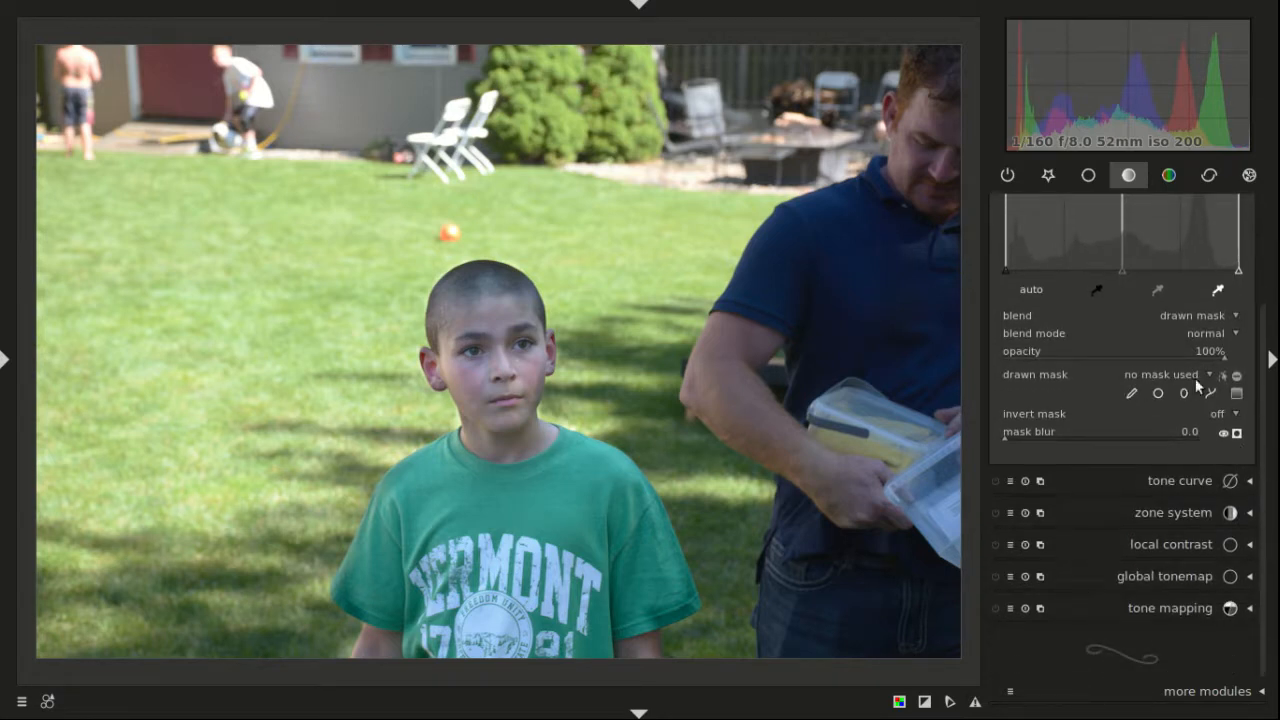
pyautogui.click(1206, 373)
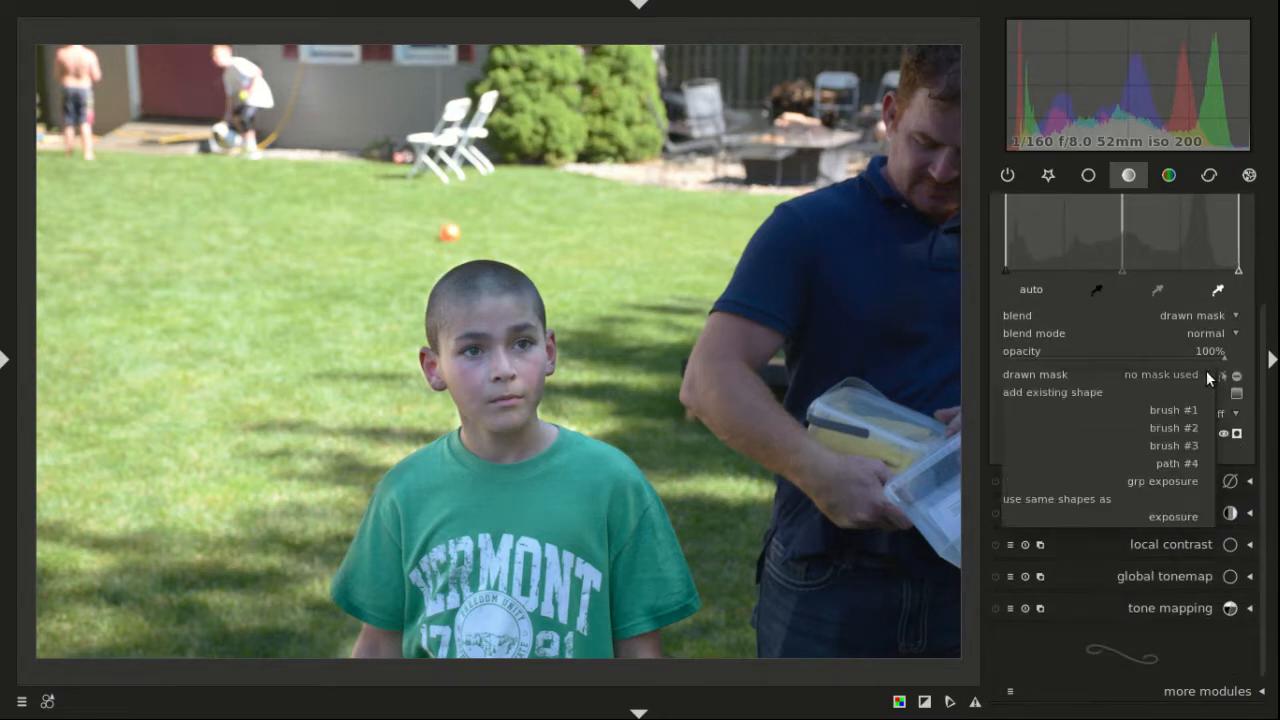
pyautogui.click(1157, 514)
pyautogui.moveTo(497, 305)
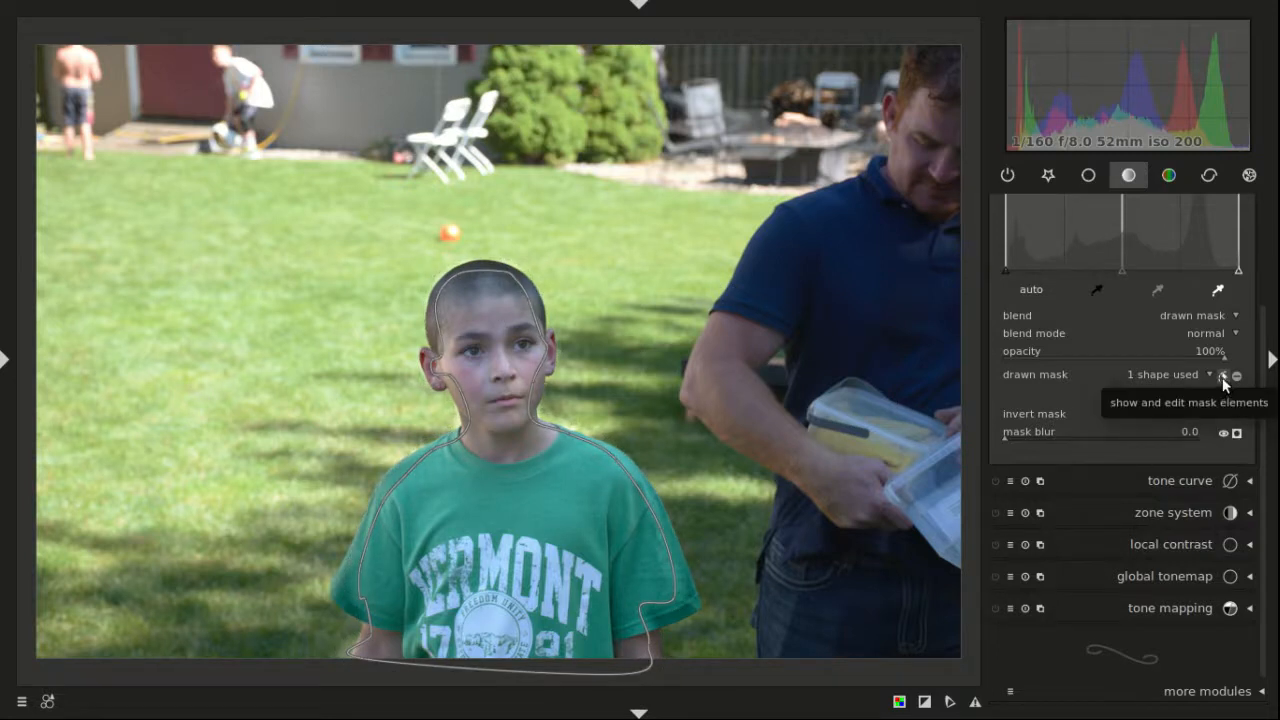
pyautogui.click(1222, 377)
# Step: Pull the masked levels' black and white points slightly inward and shift the gray point a little toward the highlights
pyautogui.moveTo(1005, 268); pyautogui.dragTo(1016, 268)
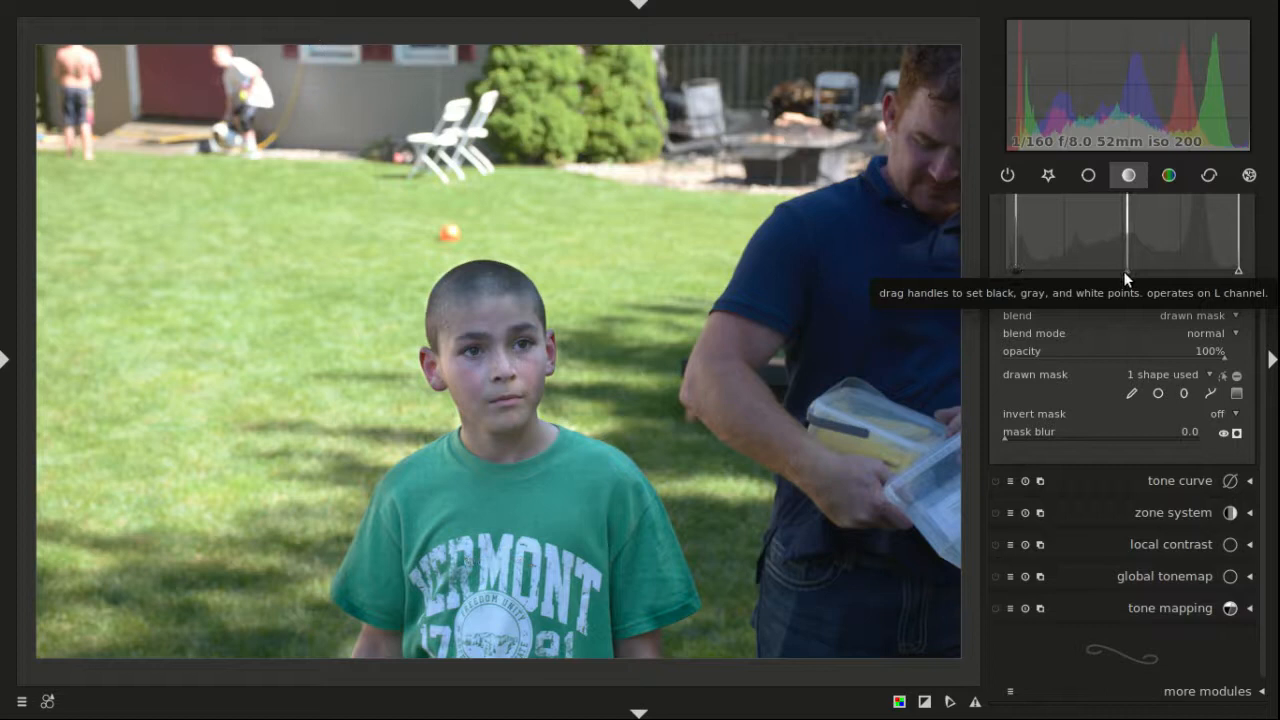
pyautogui.moveTo(1125, 271); pyautogui.dragTo(1139, 267)
pyautogui.moveTo(1238, 270); pyautogui.dragTo(1221, 270)
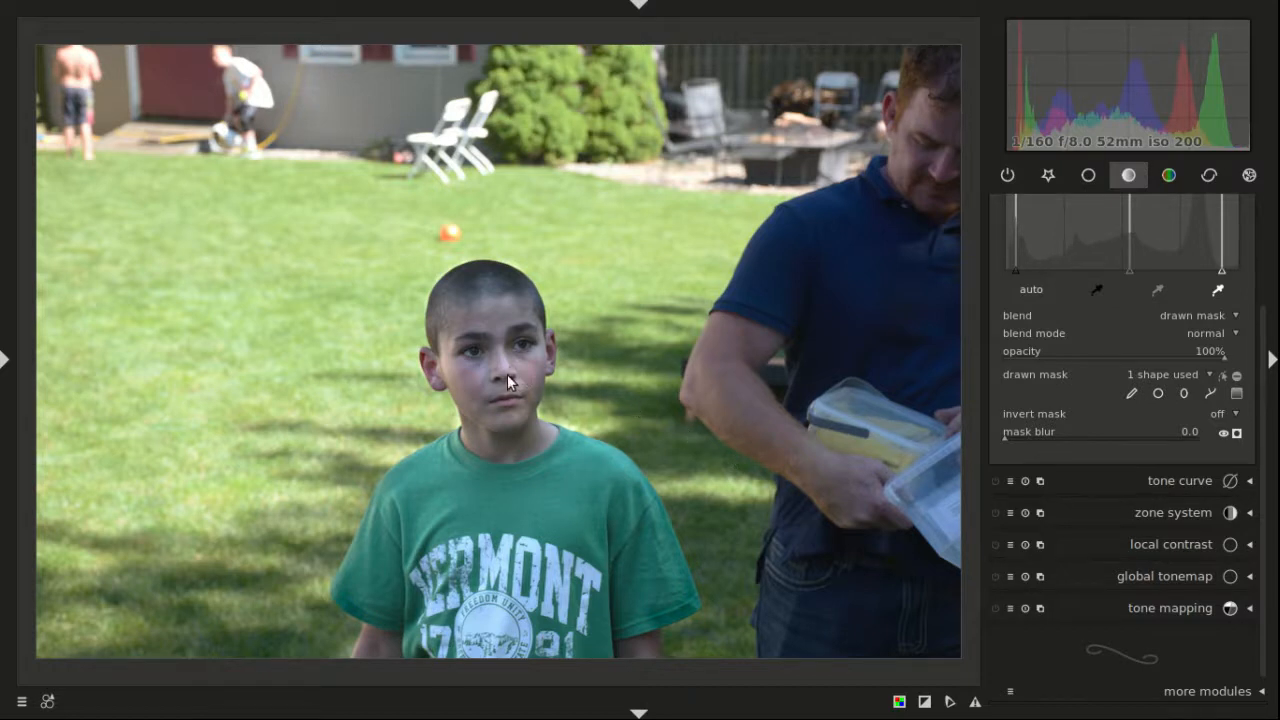
# Step: Enable the color zones module and raise its lightness curve in the yellow to green range
pyautogui.click(1168, 177)
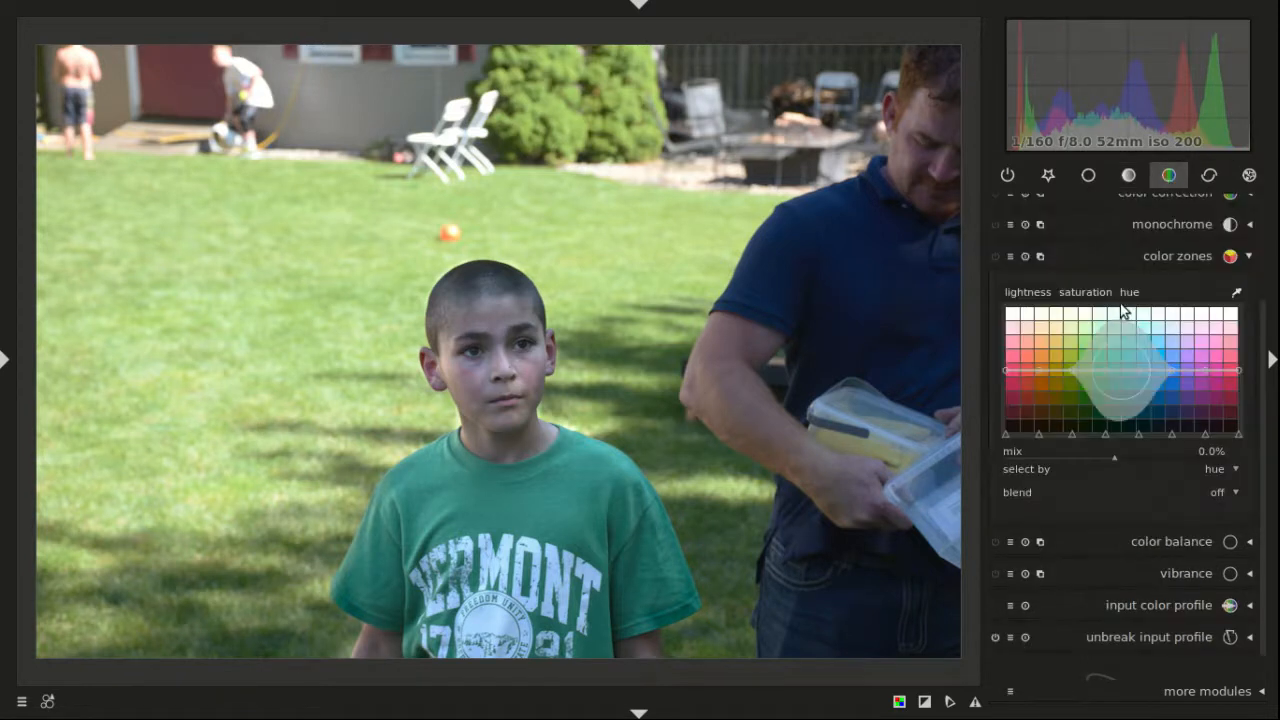
pyautogui.click(998, 257)
pyautogui.moveTo(1065, 381); pyautogui.dragTo(1058, 351)
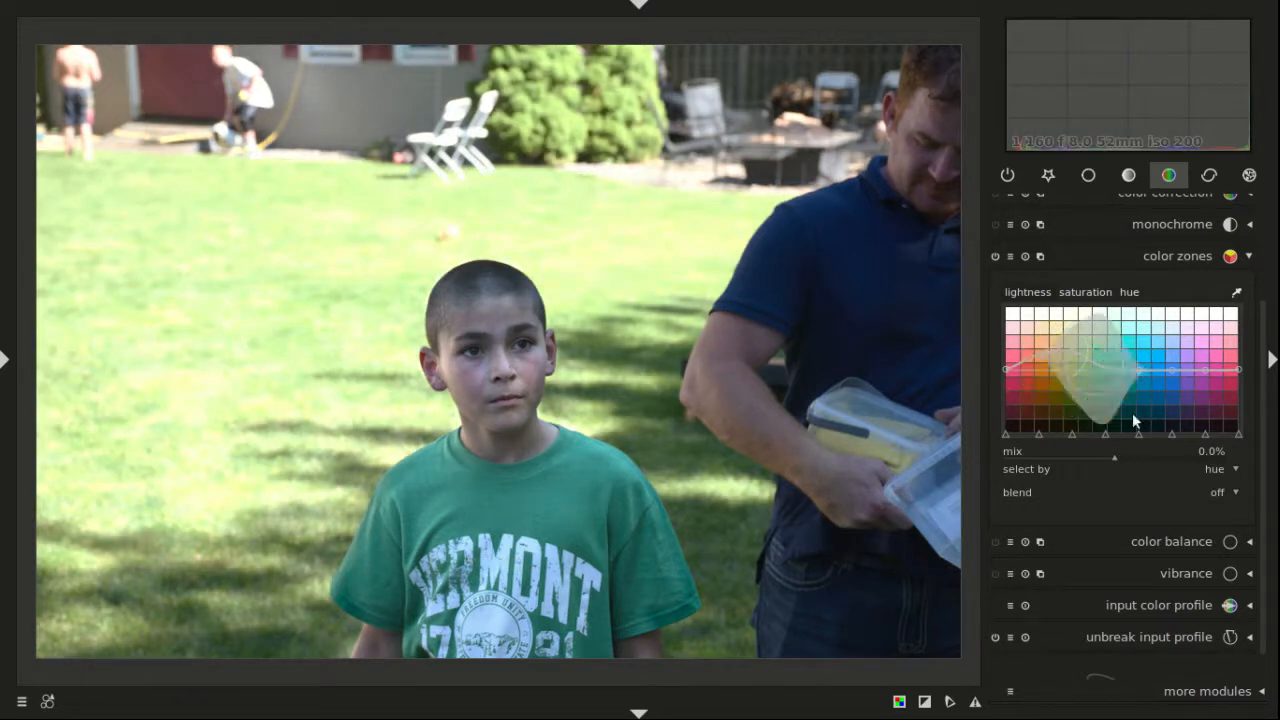
# Step: Set the color zones blend to drawn mask, reuse the exposure module's shapes, and hide the mask outline
pyautogui.click(1230, 499)
pyautogui.click(1219, 526)
pyautogui.click(1207, 552)
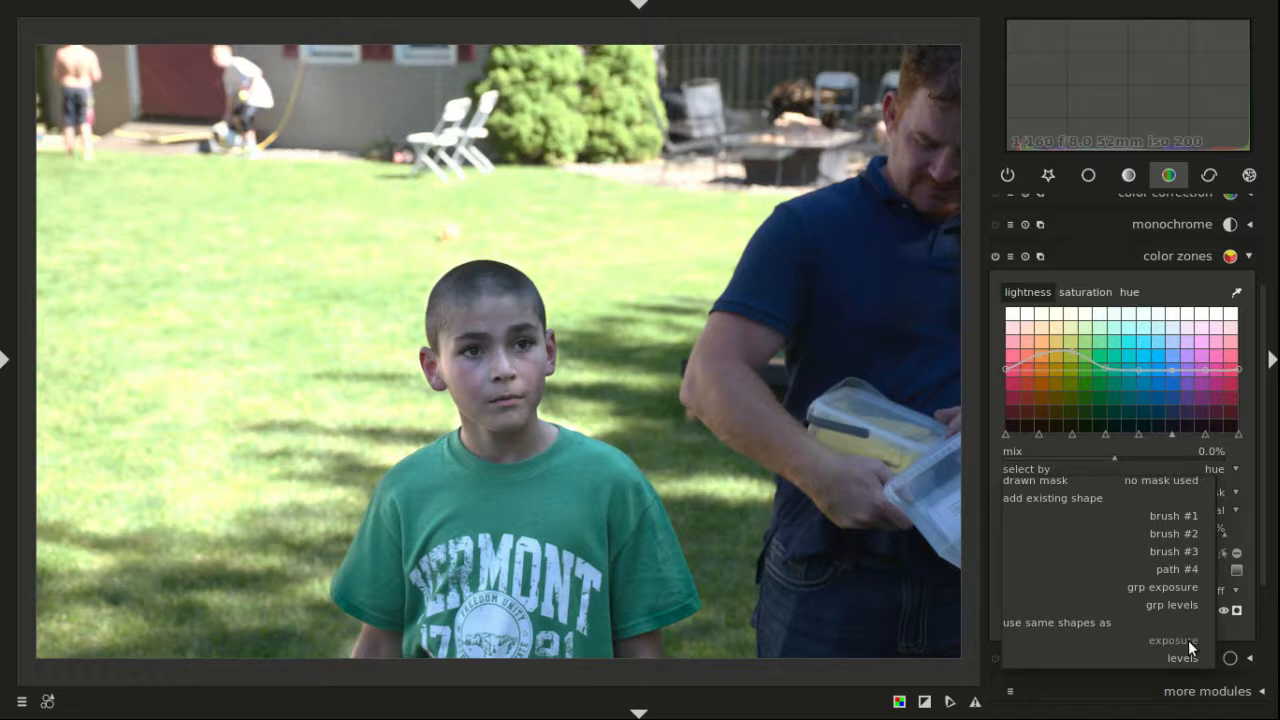
pyautogui.click(1188, 640)
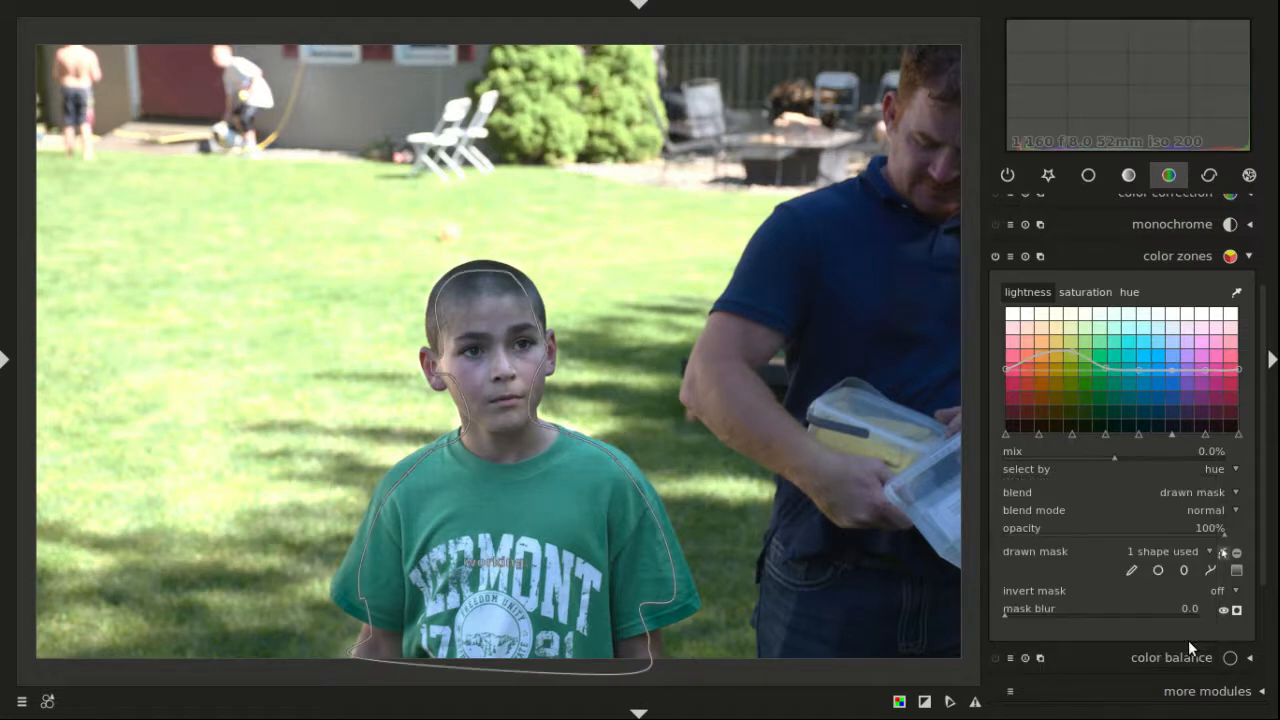
pyautogui.click(1222, 552)
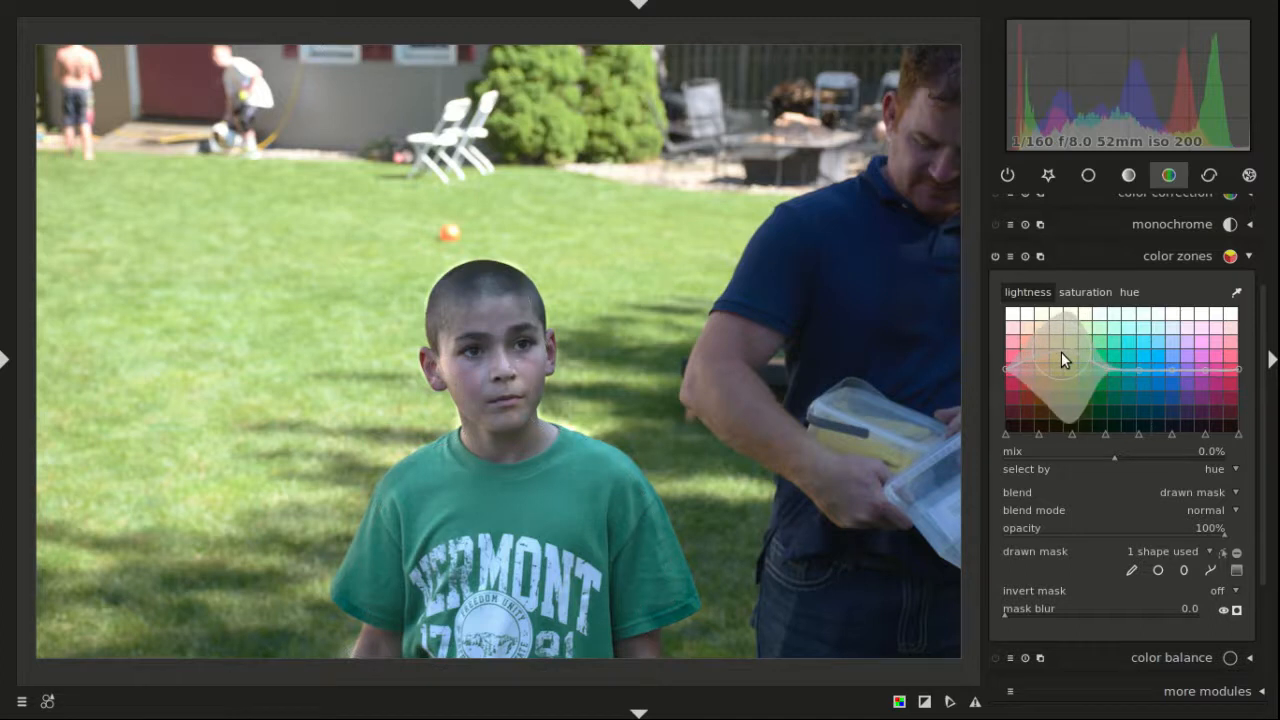
# Step: Try raising the color zones saturation curve in the orange to yellow range, reset it, and collapse the module
pyautogui.click(1082, 293)
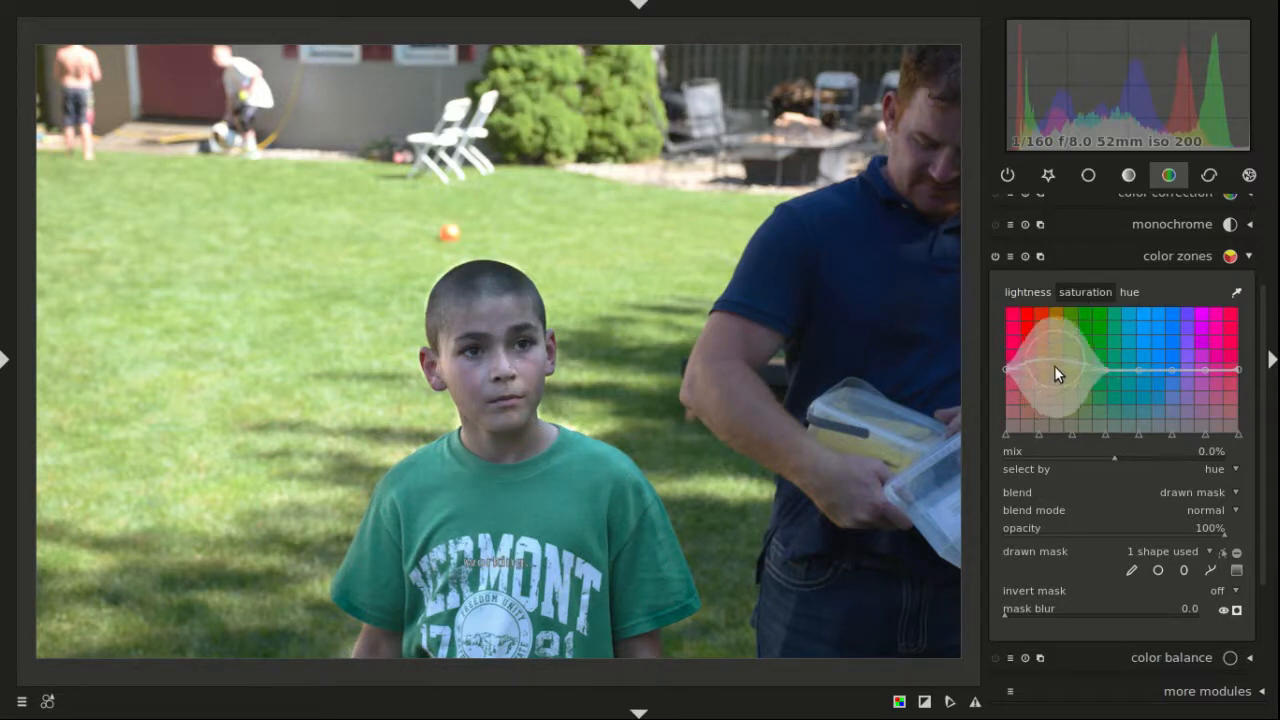
pyautogui.moveTo(1053, 362); pyautogui.dragTo(1054, 329)
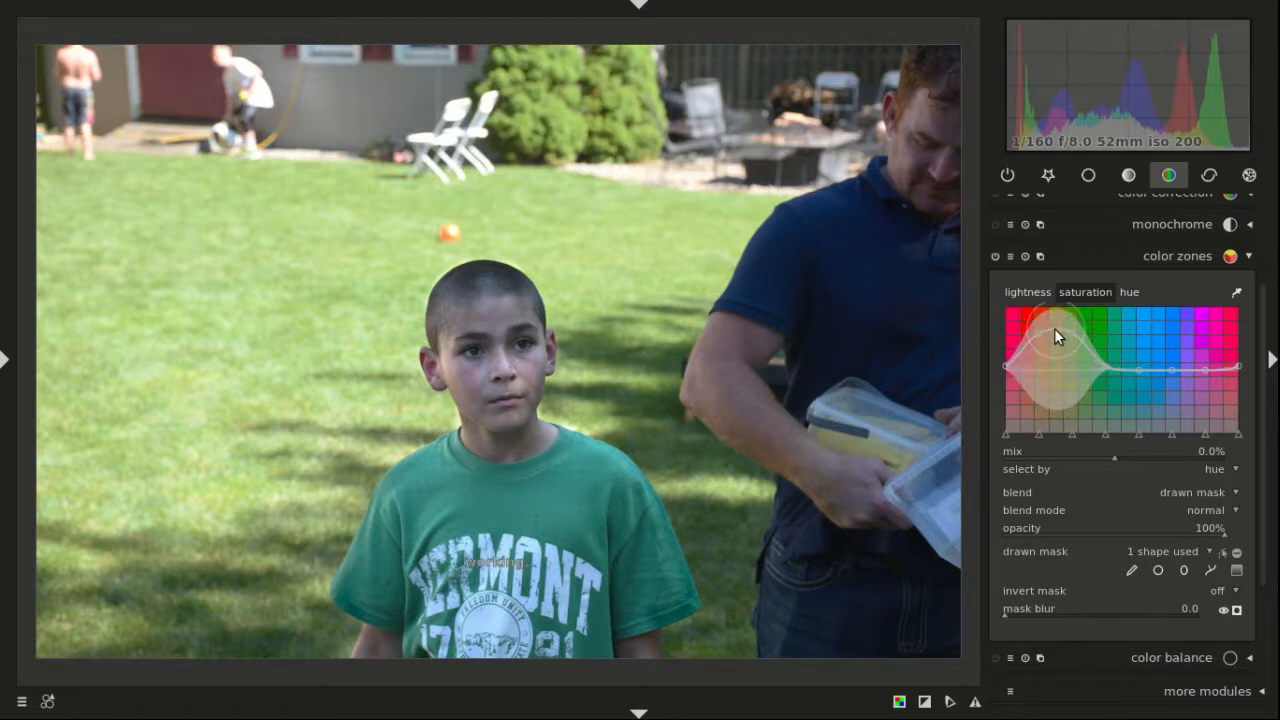
pyautogui.doubleClick(1054, 359)
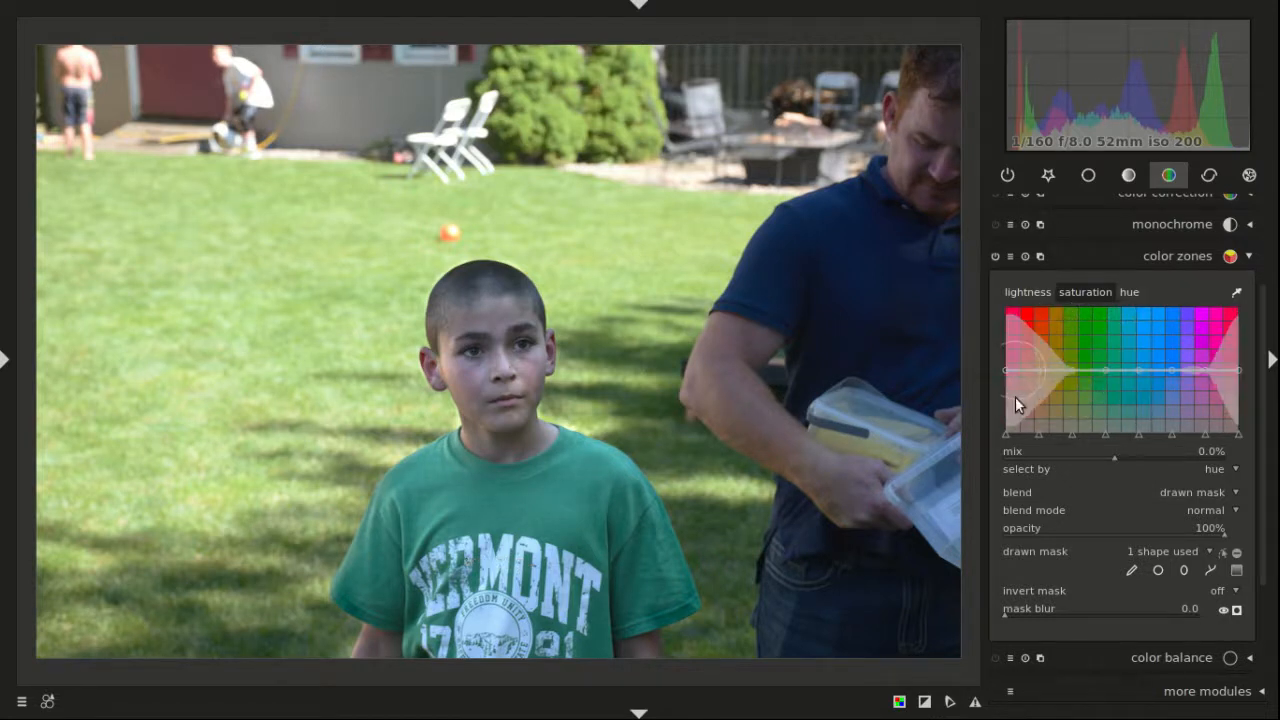
pyautogui.click(1176, 251)
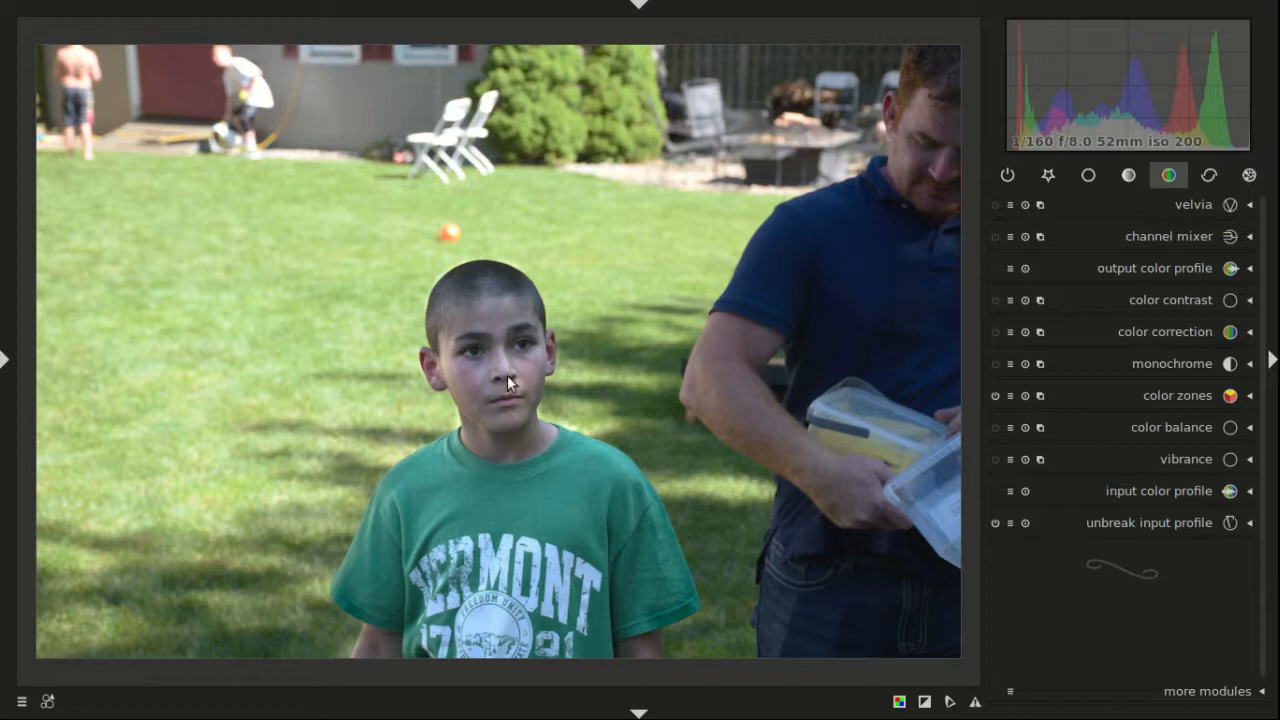
# Step: Limit the vibrance module to a drawn mask using the exposure module's shapes and raise the vibrance amount
pyautogui.click(1126, 457)
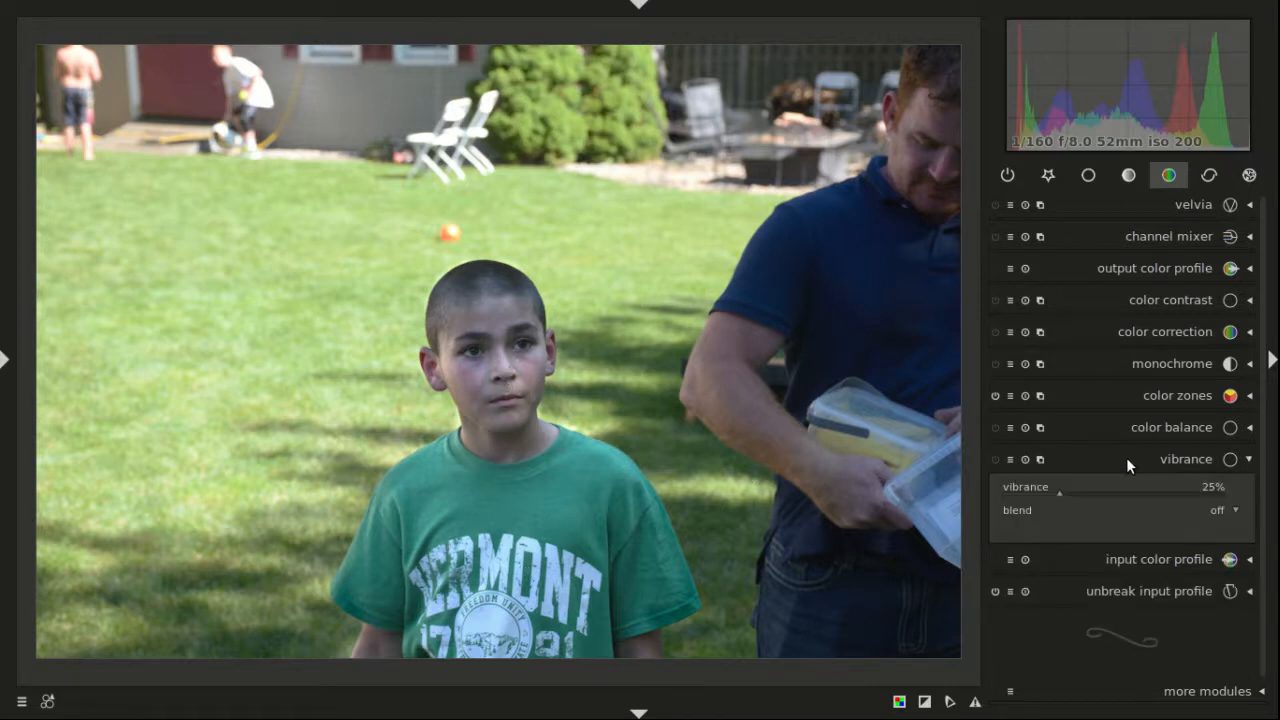
pyautogui.click(1217, 511)
pyautogui.click(1216, 553)
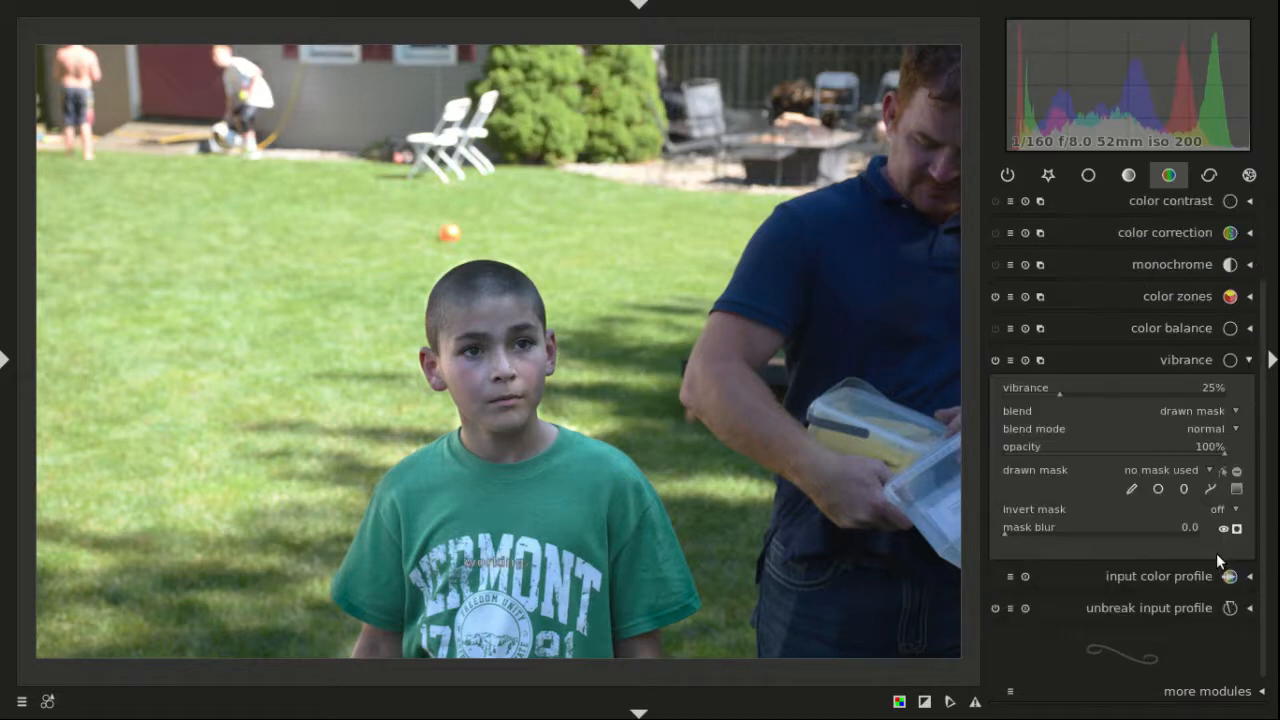
pyautogui.click(1206, 469)
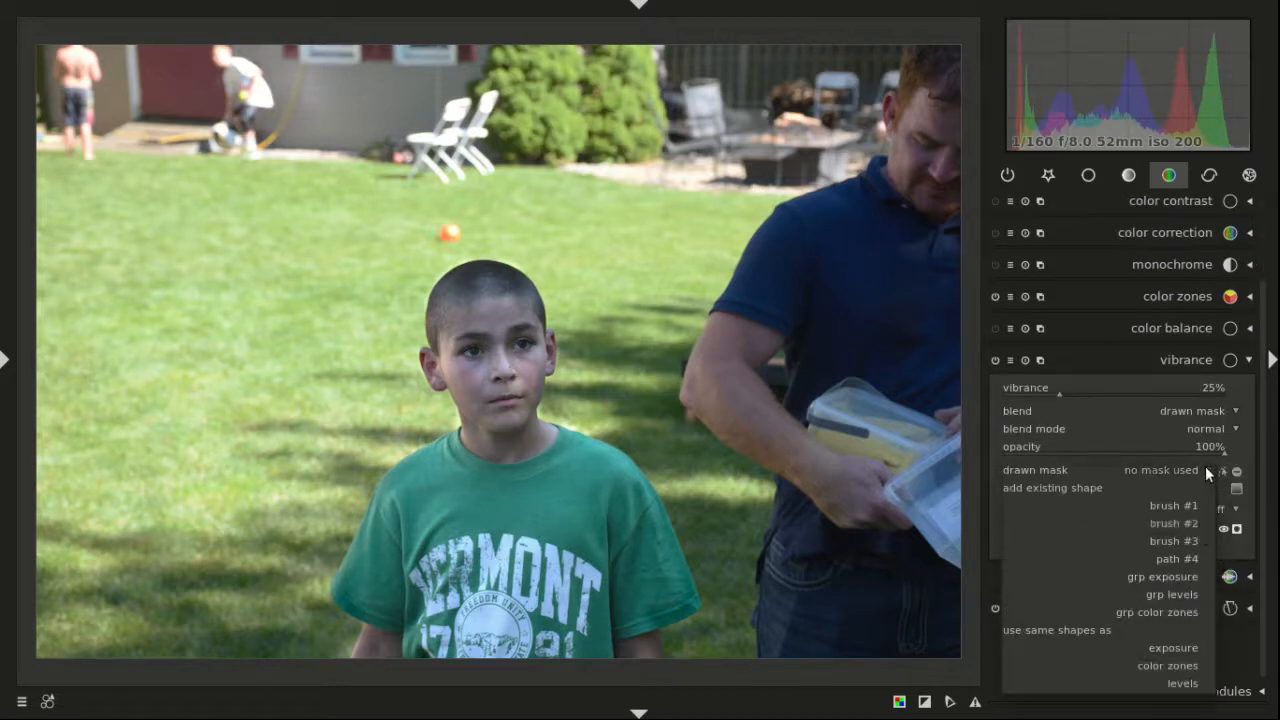
pyautogui.click(1186, 651)
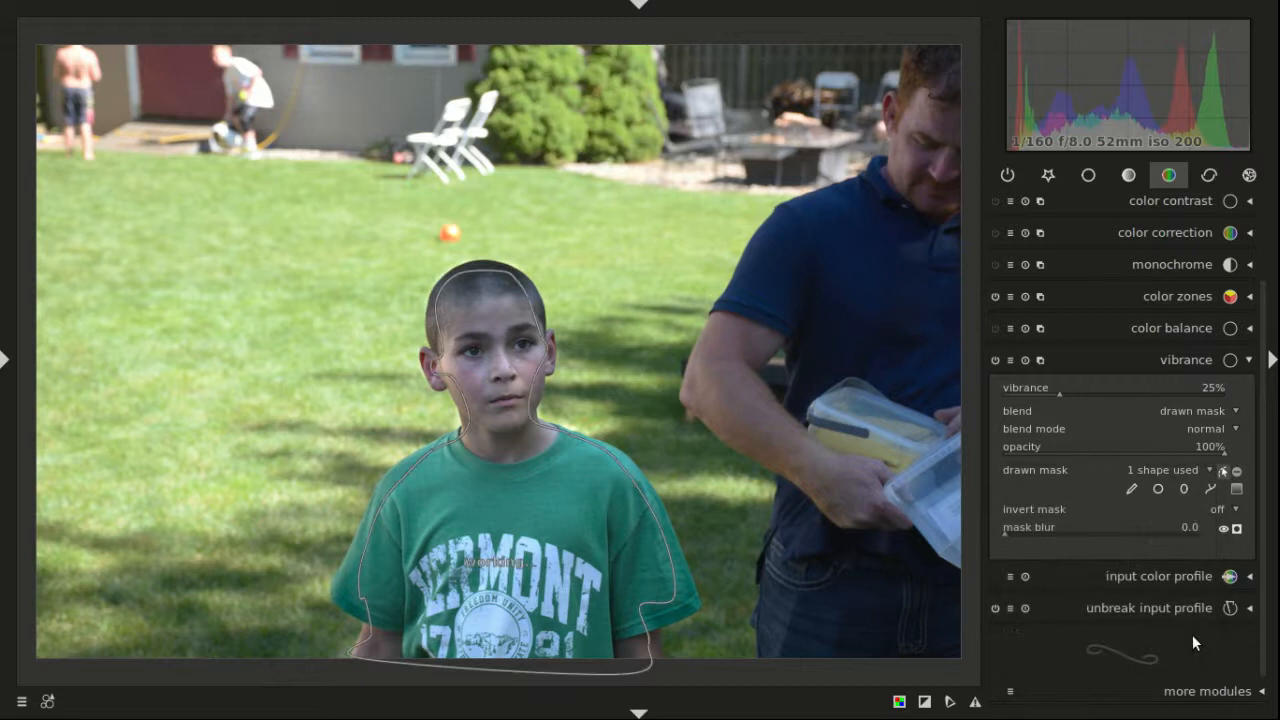
pyautogui.click(1223, 472)
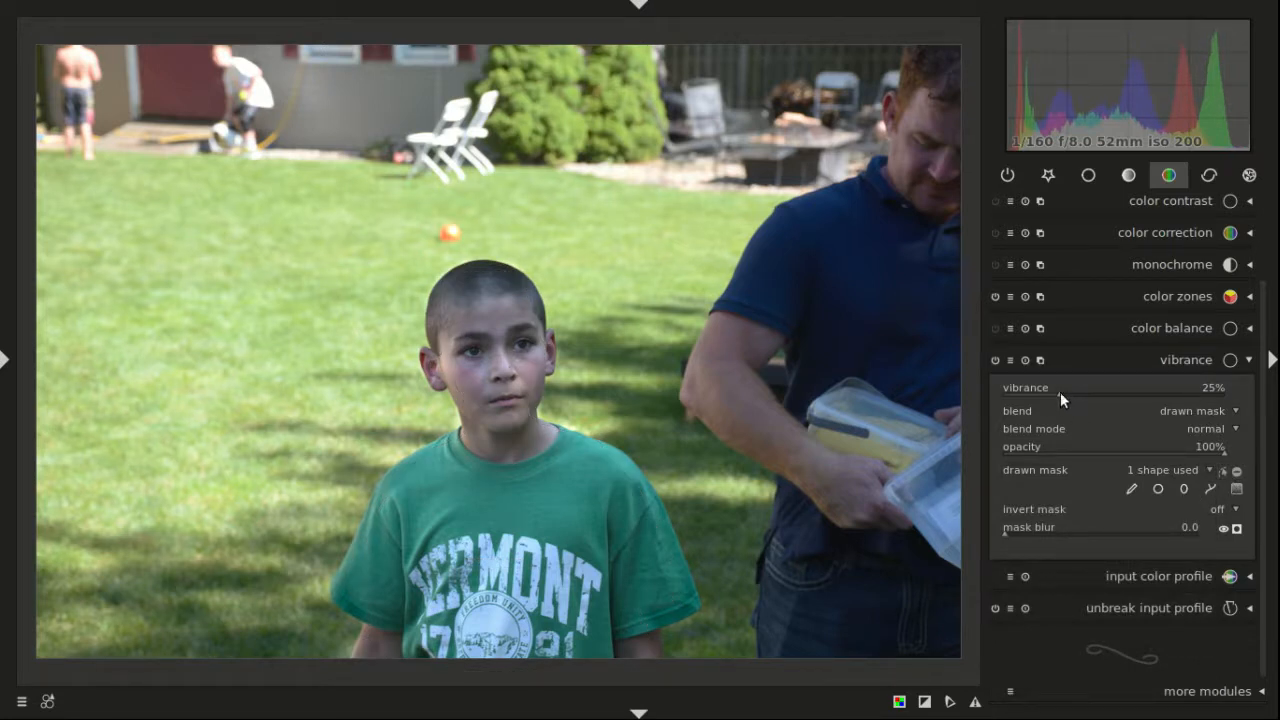
pyautogui.moveTo(1061, 393); pyautogui.dragTo(1237, 409)
pyautogui.click(1192, 360)
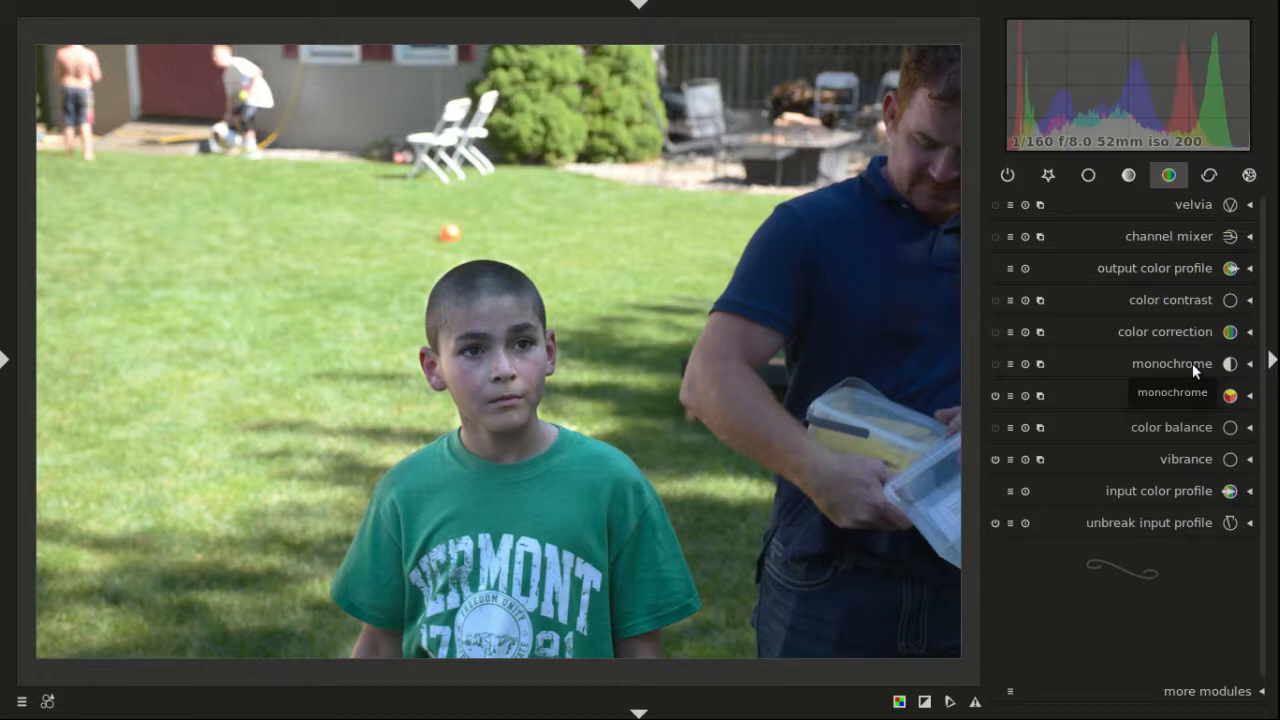
# Step: Return to the lighttable and open the night photo of the lit mansion in the darkroom
pyautogui.press('l')
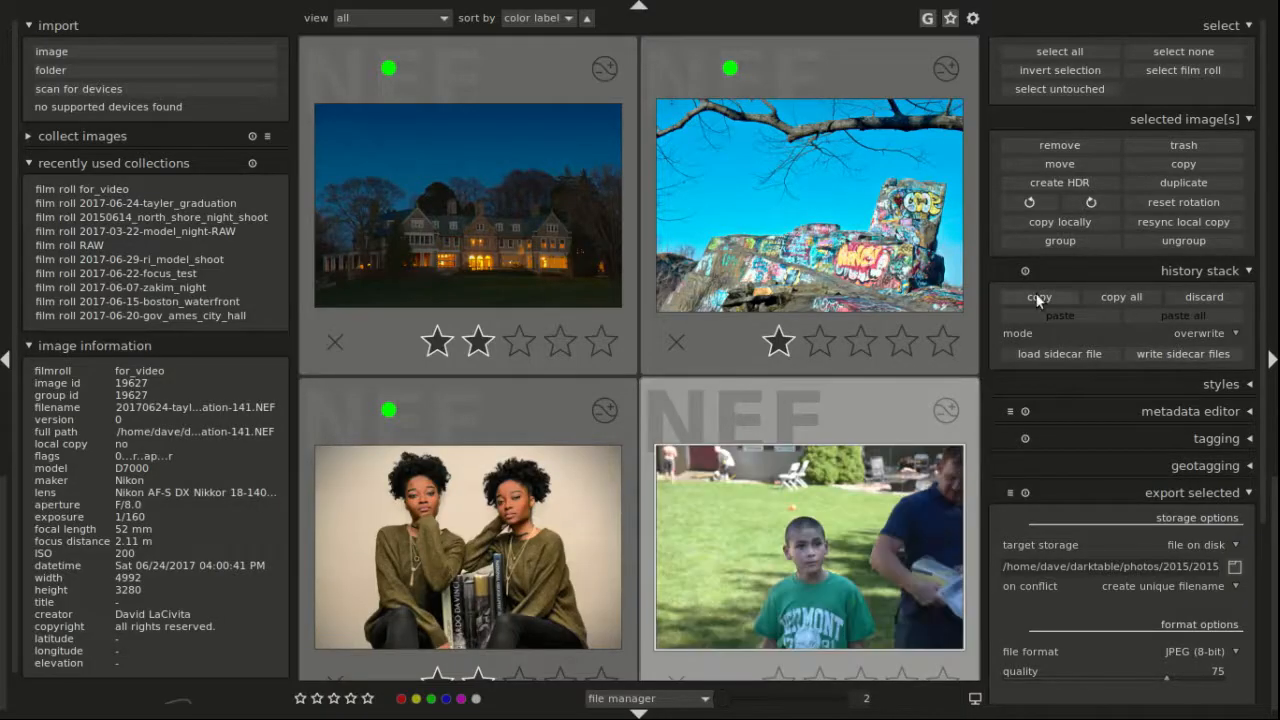
pyautogui.click(490, 258)
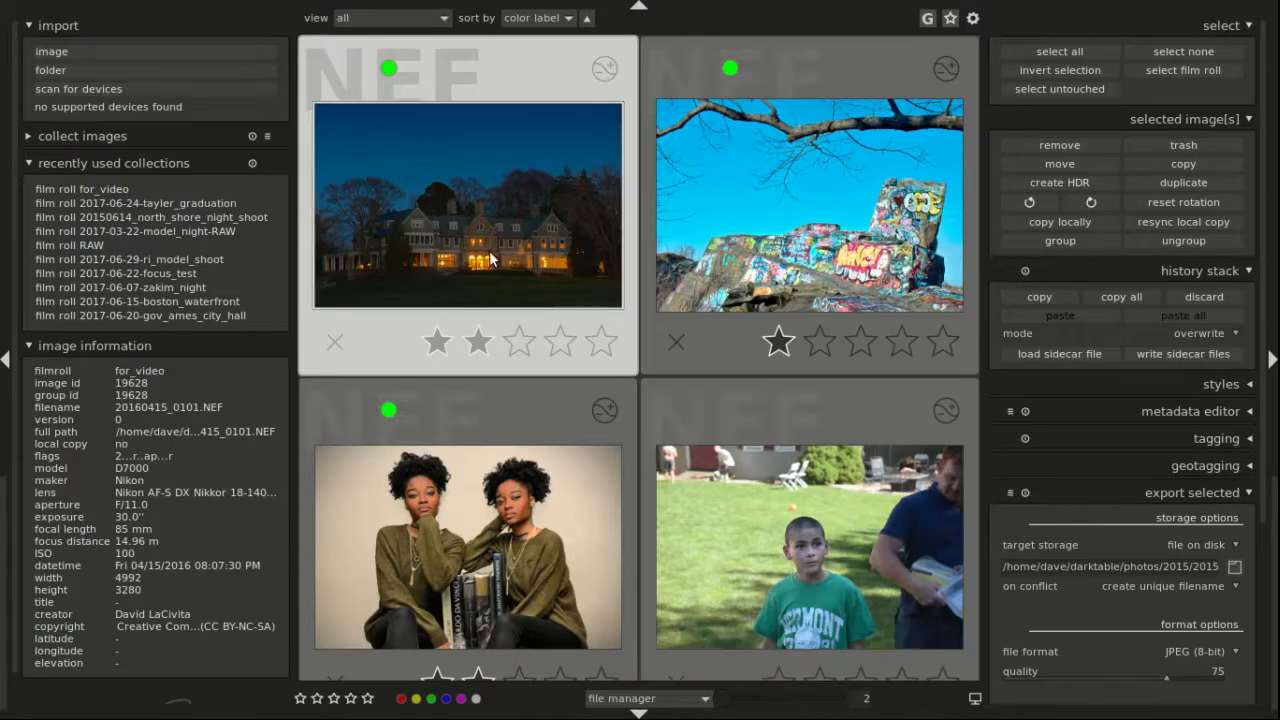
pyautogui.press('d')
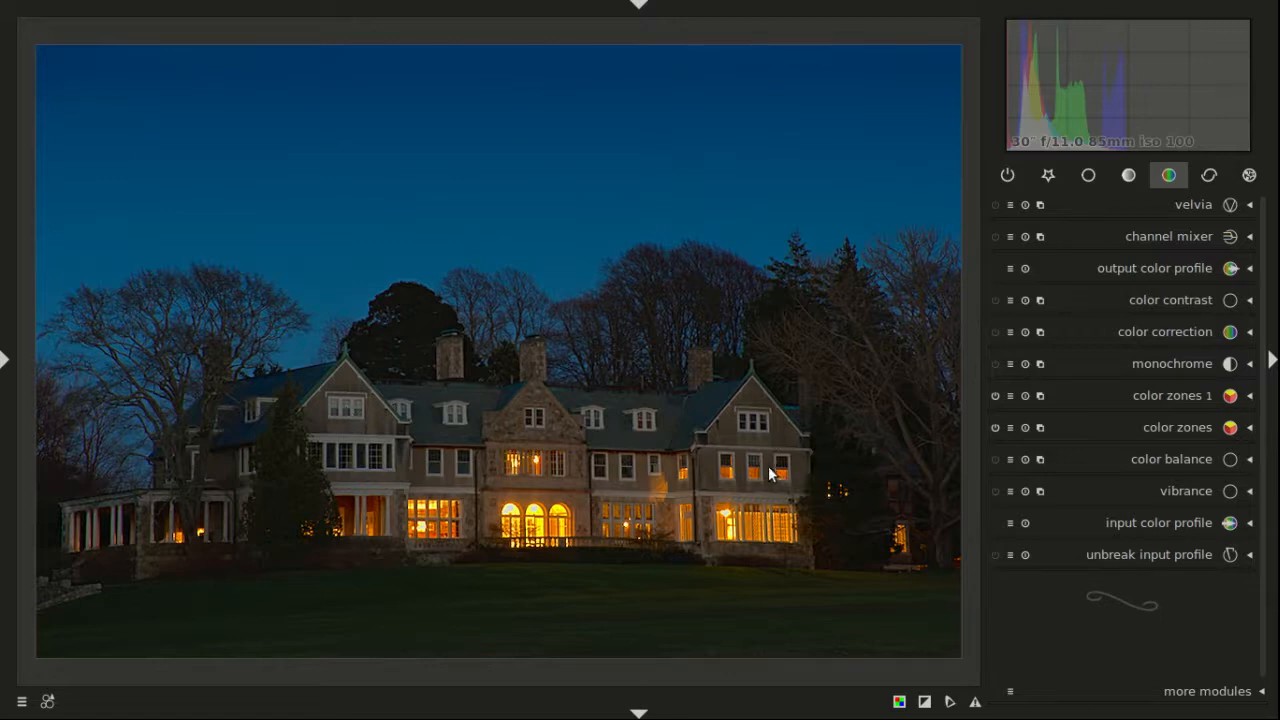
# Step: Show the basic module group, expand the exposure 1 instance, and set its blend to drawn mask
pyautogui.moveTo(1080, 133)
pyautogui.click(1089, 177)
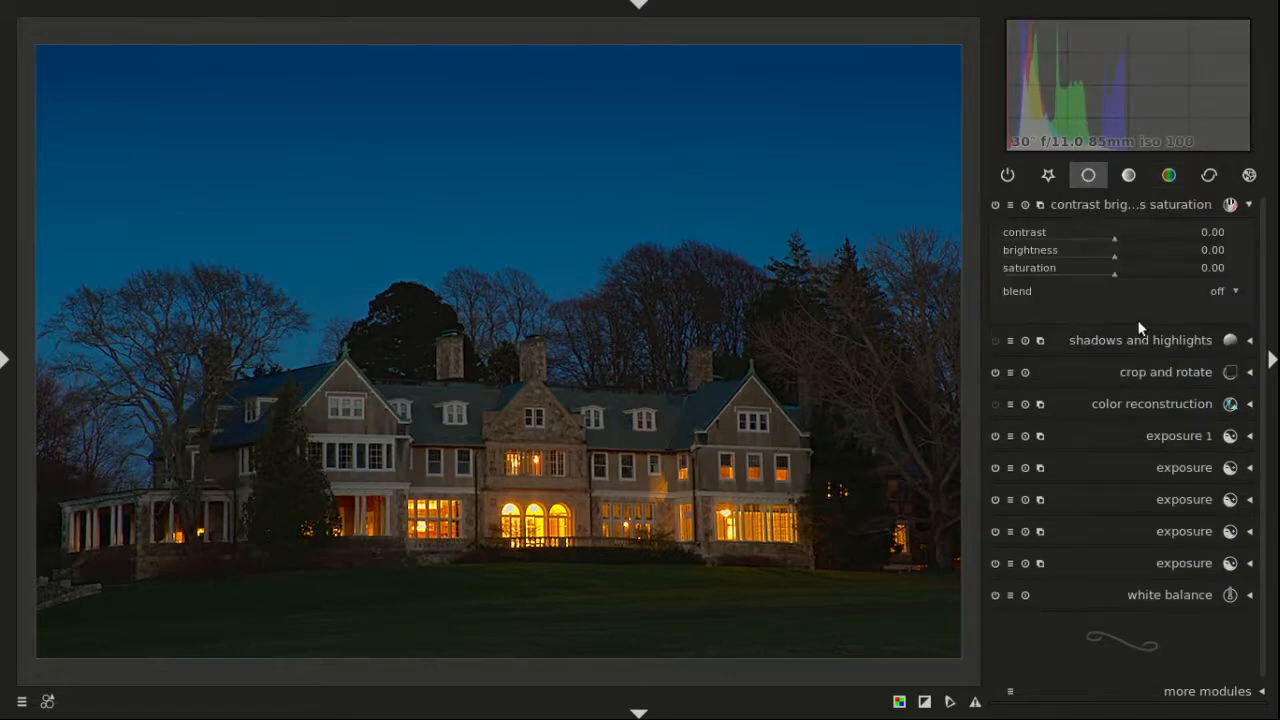
pyautogui.click(1168, 434)
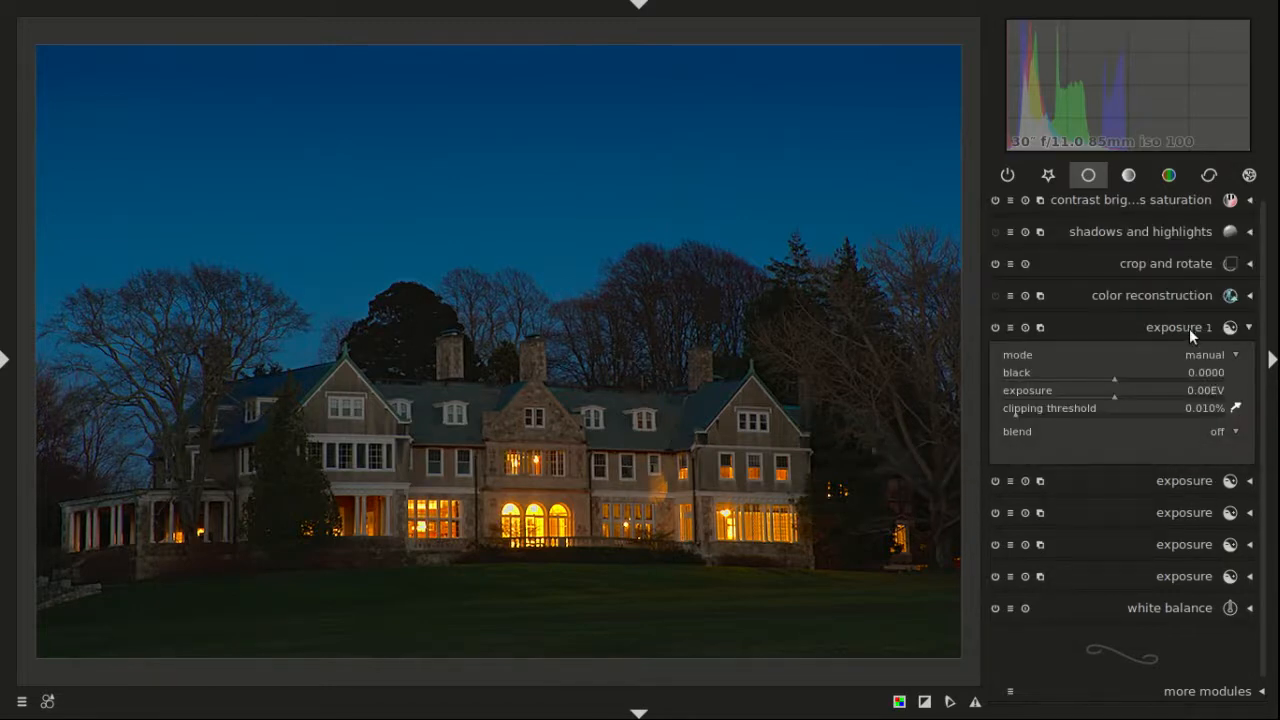
pyautogui.click(1219, 433)
pyautogui.click(1214, 467)
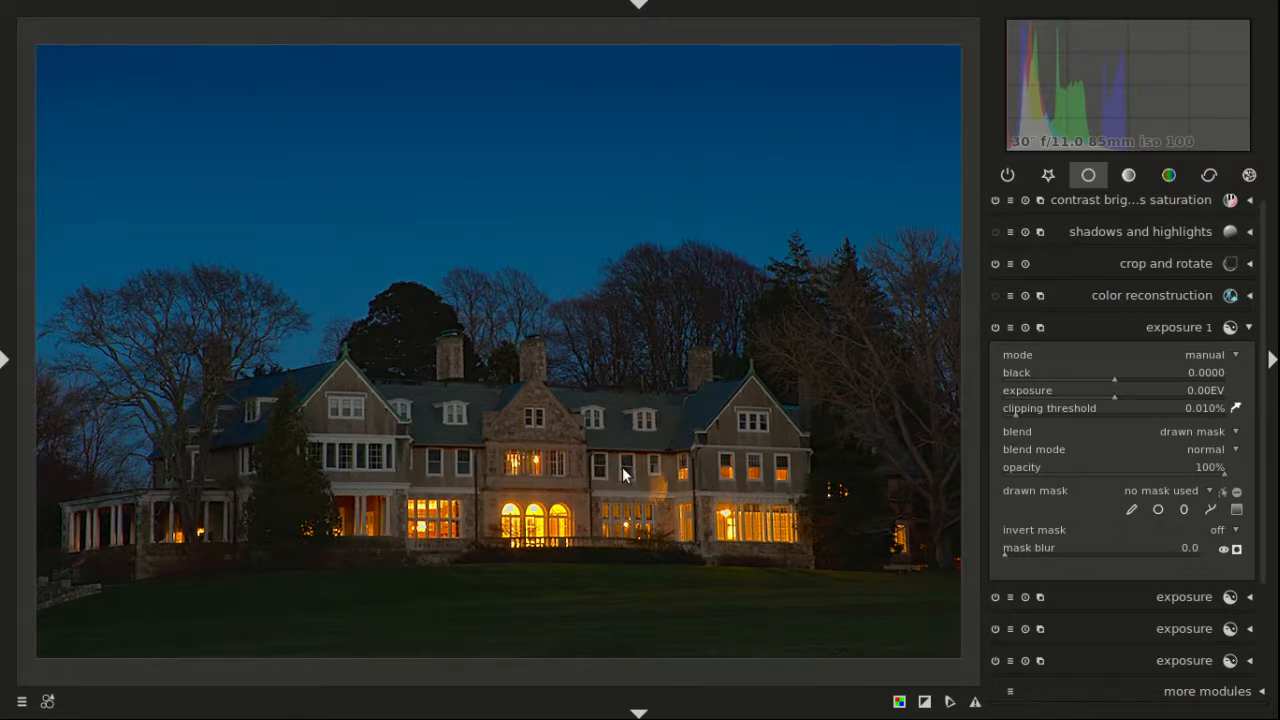
# Step: Draw a four-point path mask around the panes of the second dark window beneath the roof between the gables
pyautogui.scroll(3, 622, 475)
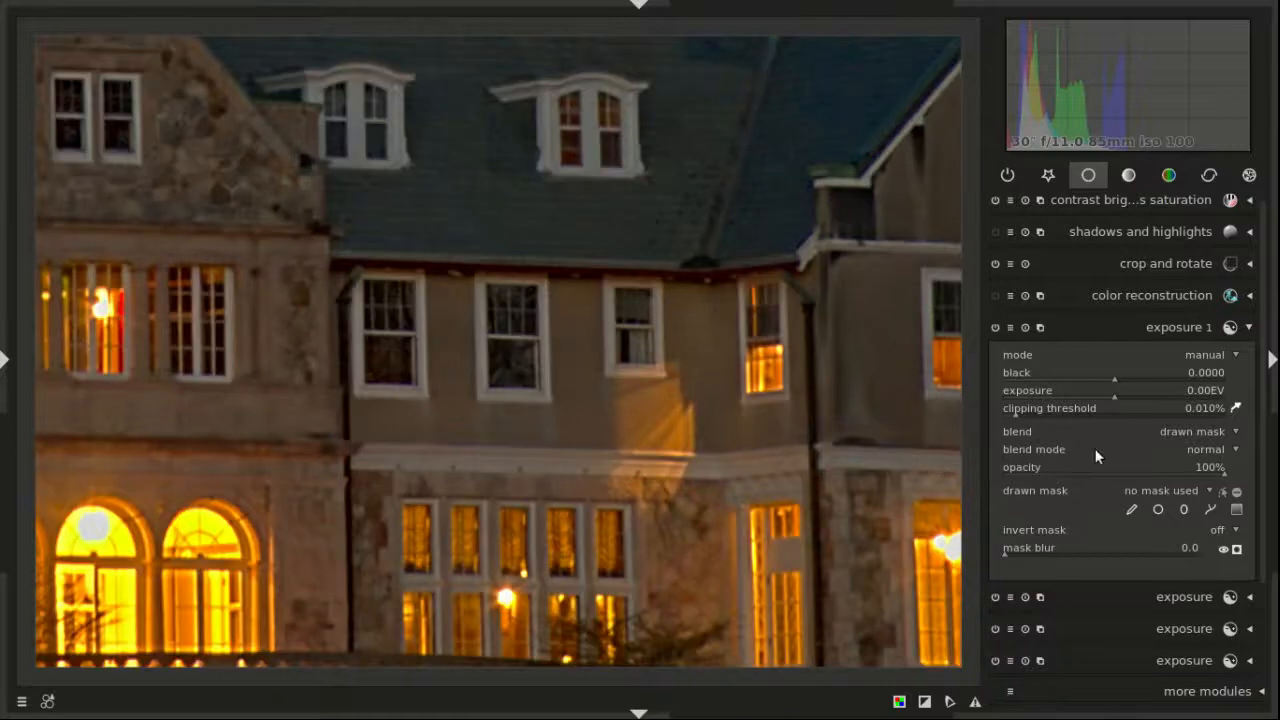
pyautogui.click(1211, 510)
pyautogui.scroll(2, 534, 295)
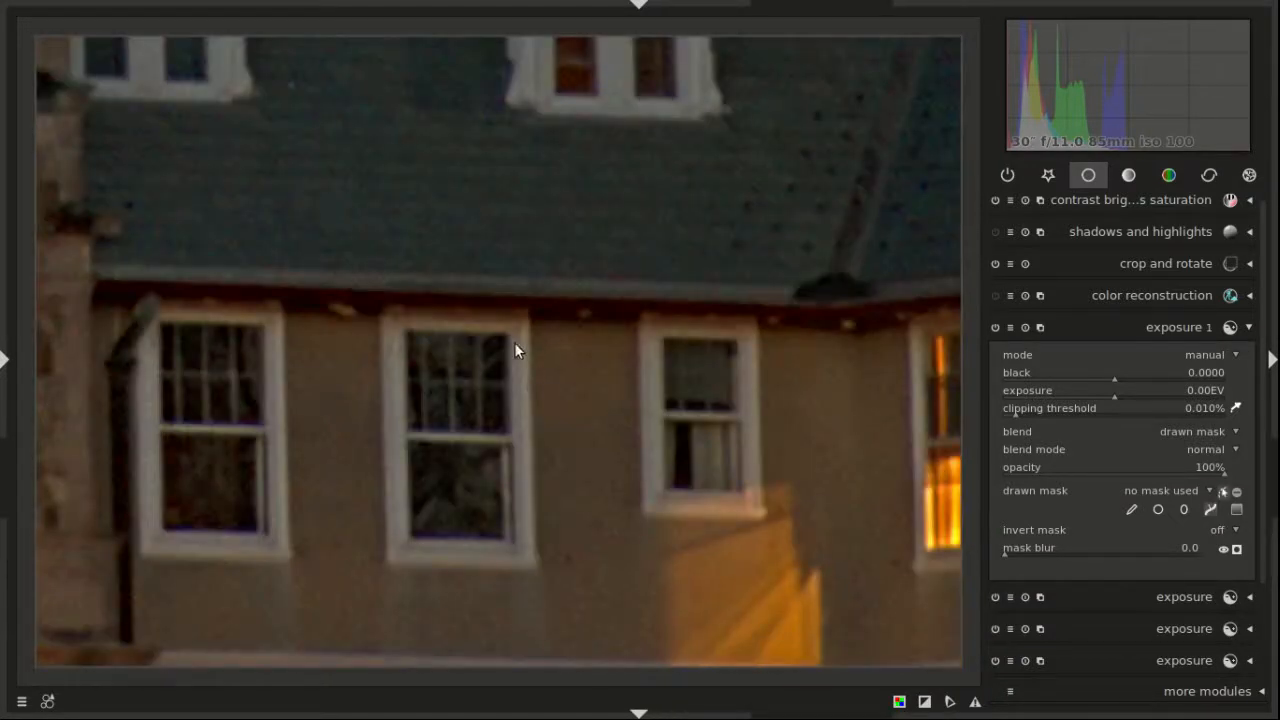
pyautogui.click(411, 333)
pyautogui.rightClick(443, 358)
pyautogui.click(407, 335)
pyautogui.click(409, 529)
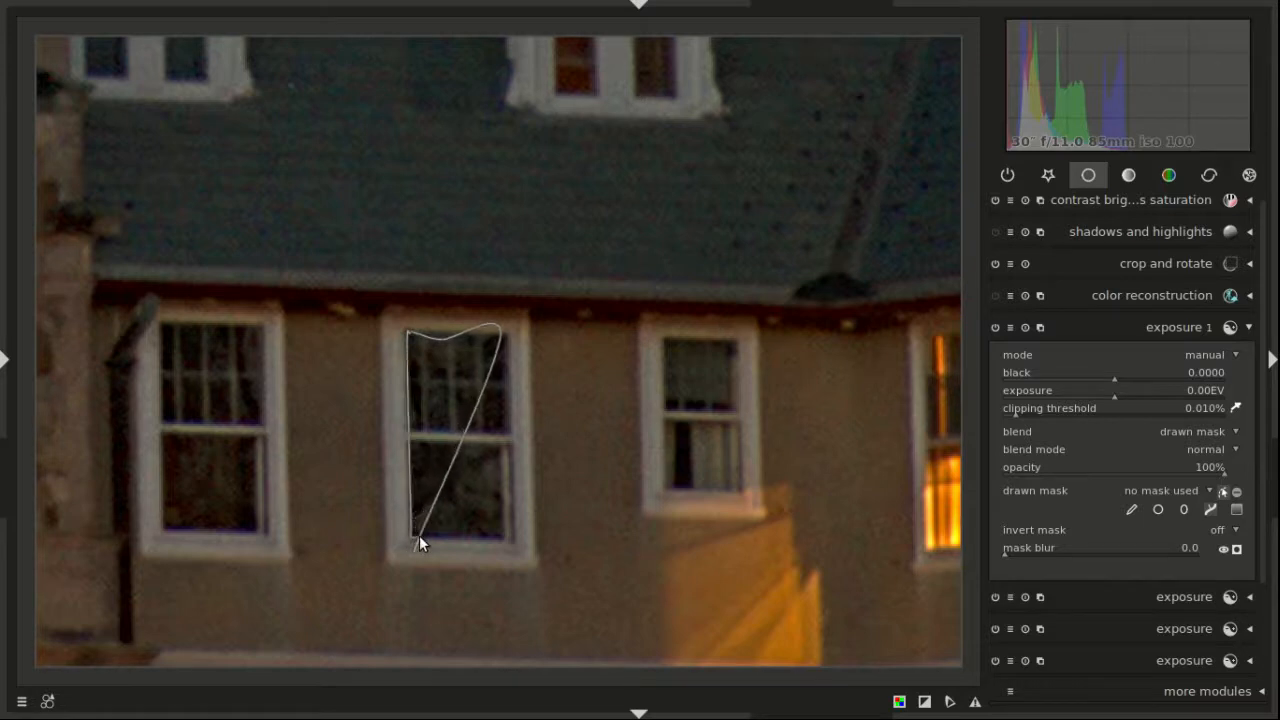
pyautogui.click(506, 535)
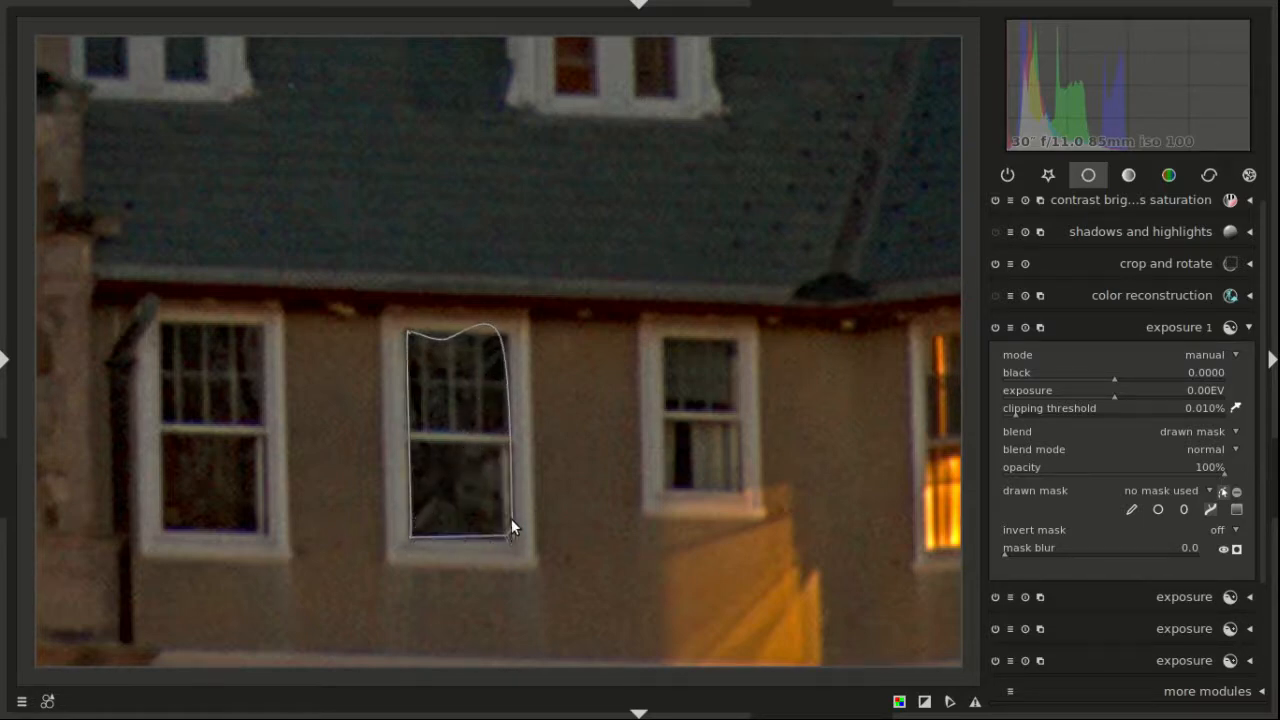
pyautogui.rightClick(503, 336)
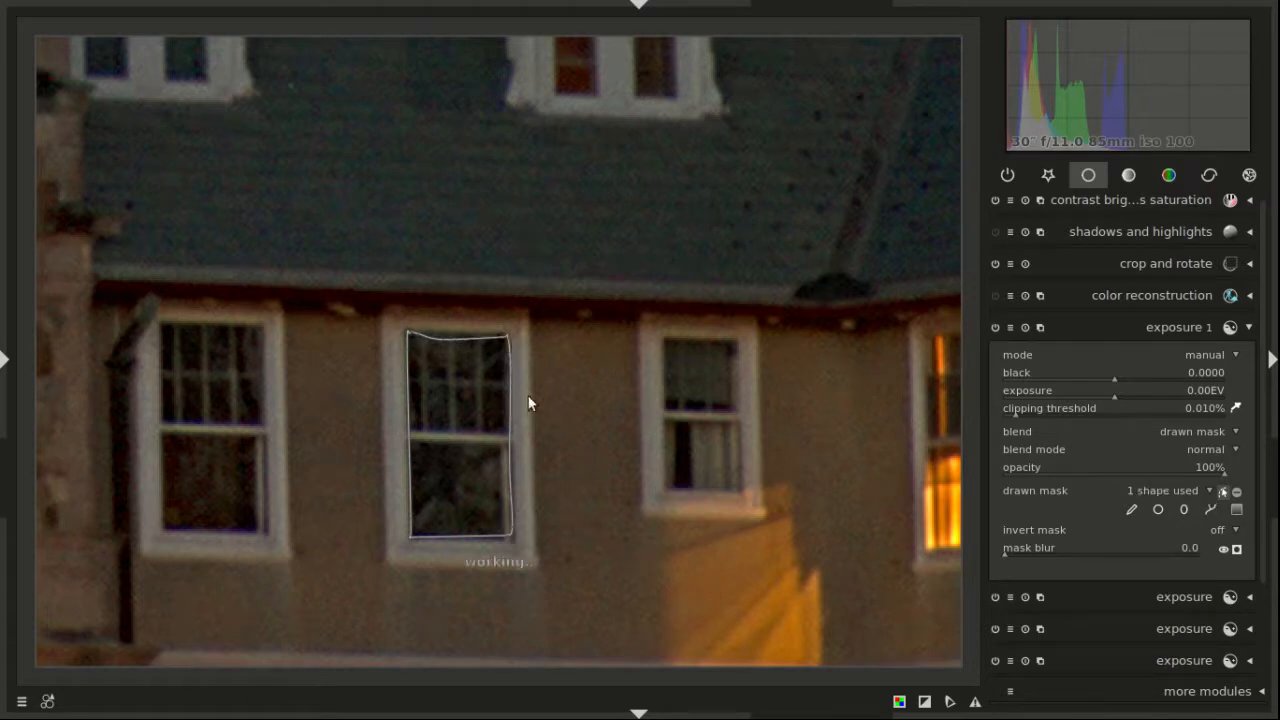
# Step: Shrink the window path's feather to a narrow band around the panes and reduce the shape slightly
pyautogui.scroll(10, 370, 503)
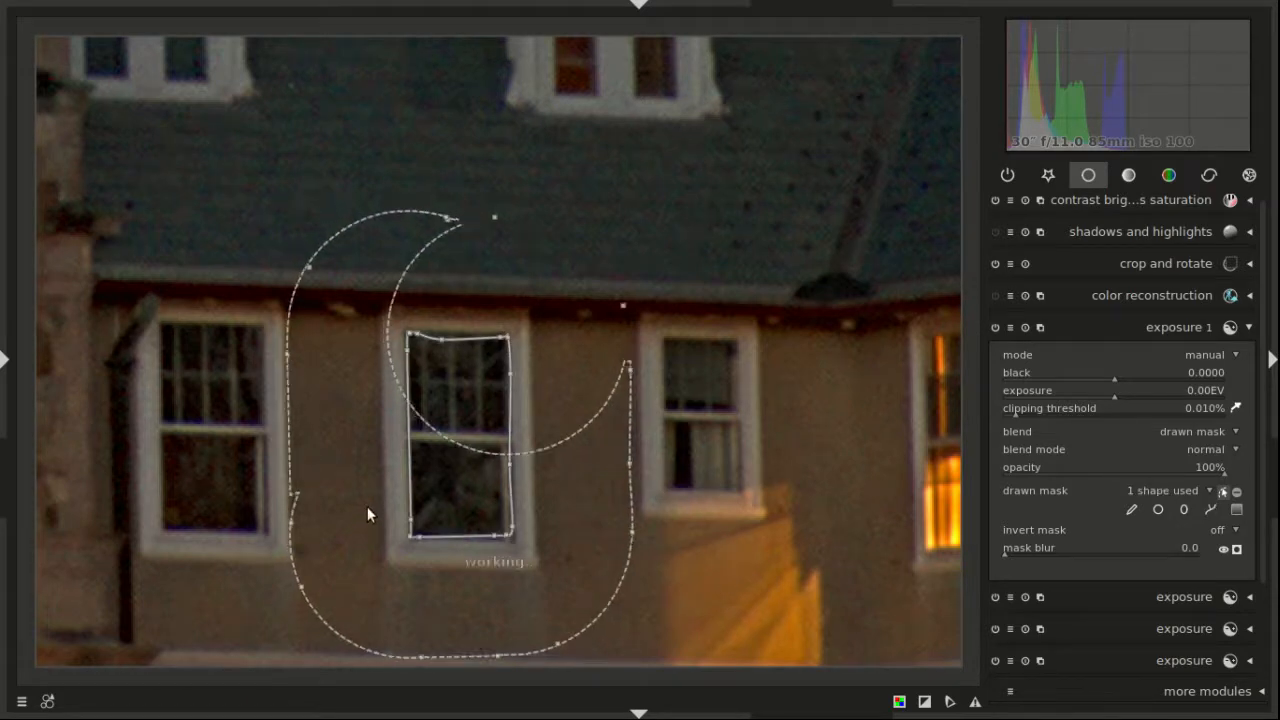
pyautogui.scroll(8, 381, 485)
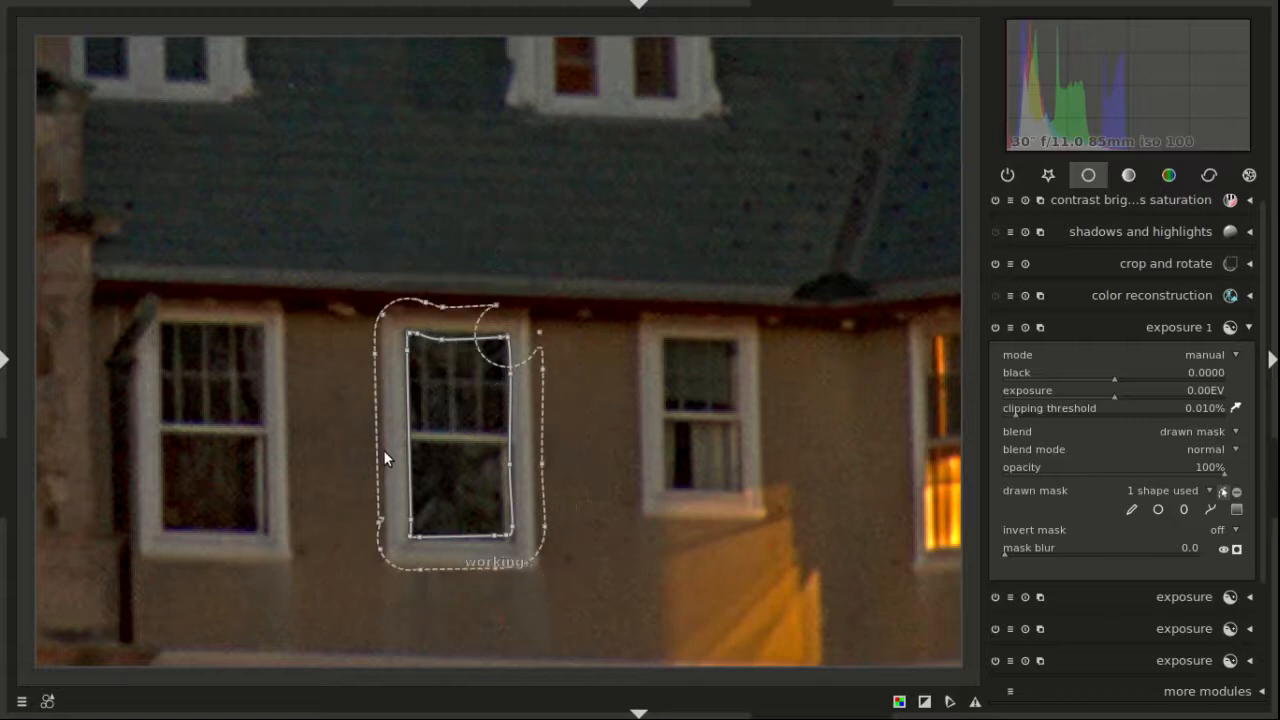
pyautogui.scroll(2, 383, 452)
pyautogui.scroll(2, 467, 432)
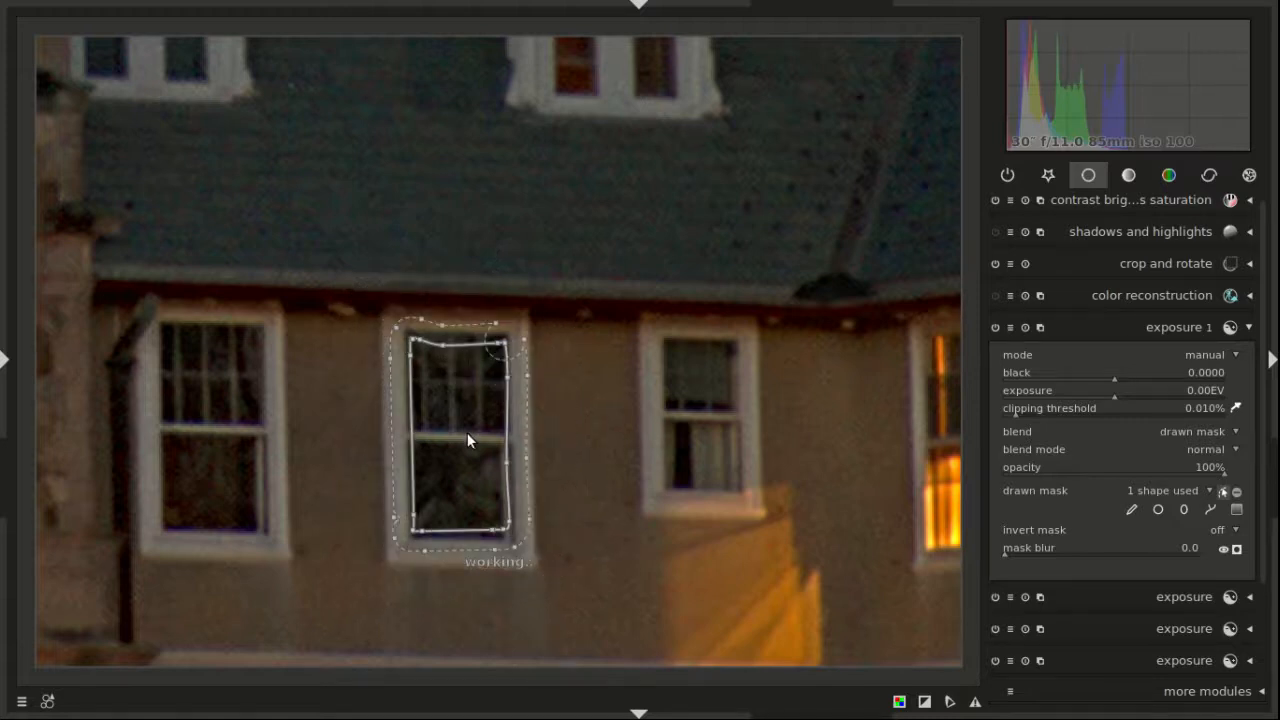
pyautogui.scroll(3, 516, 434)
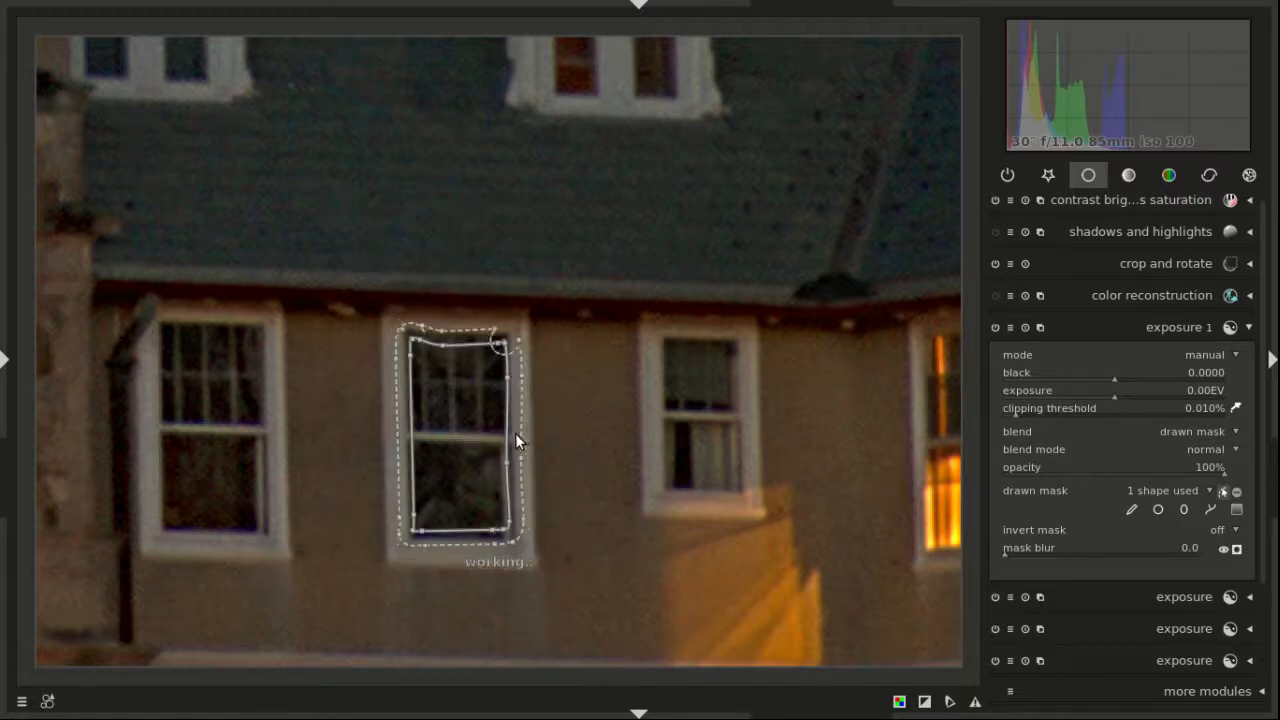
pyautogui.scroll(3, 516, 434)
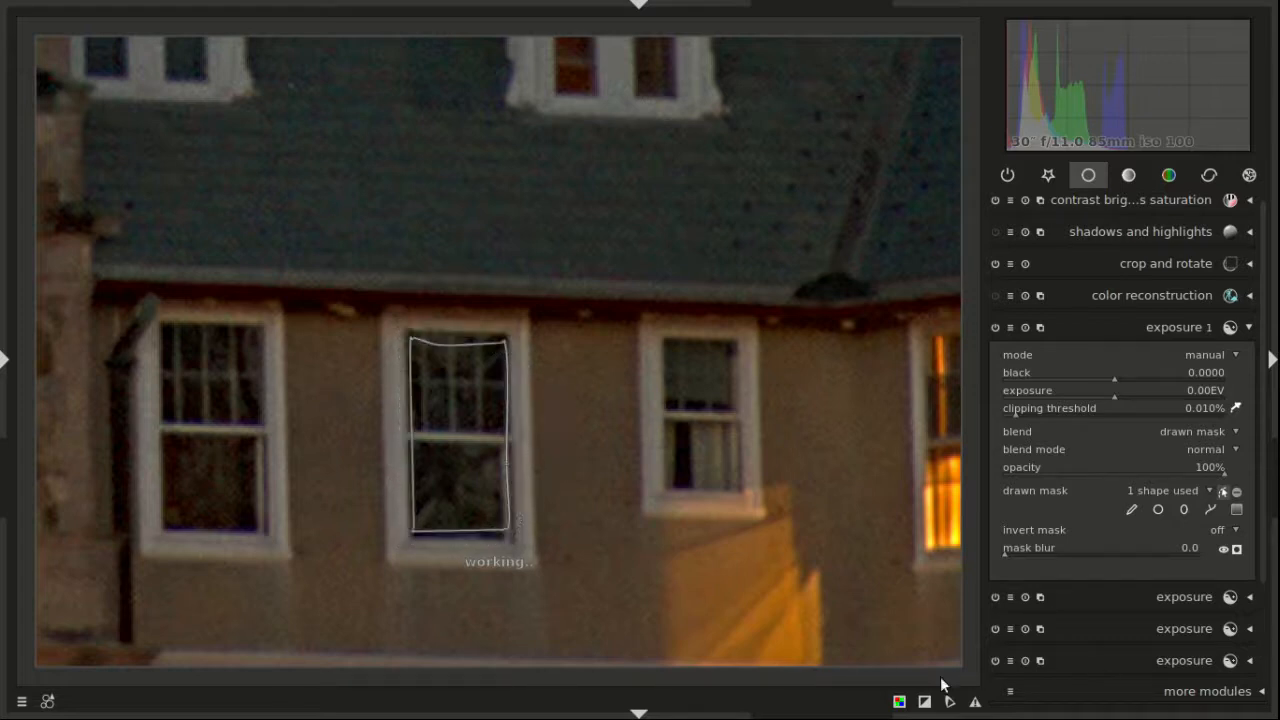
# Step: Switch exposure 1's blend to drawn & parametric mask and raise its exposure to 2.27EV
pyautogui.click(1230, 431)
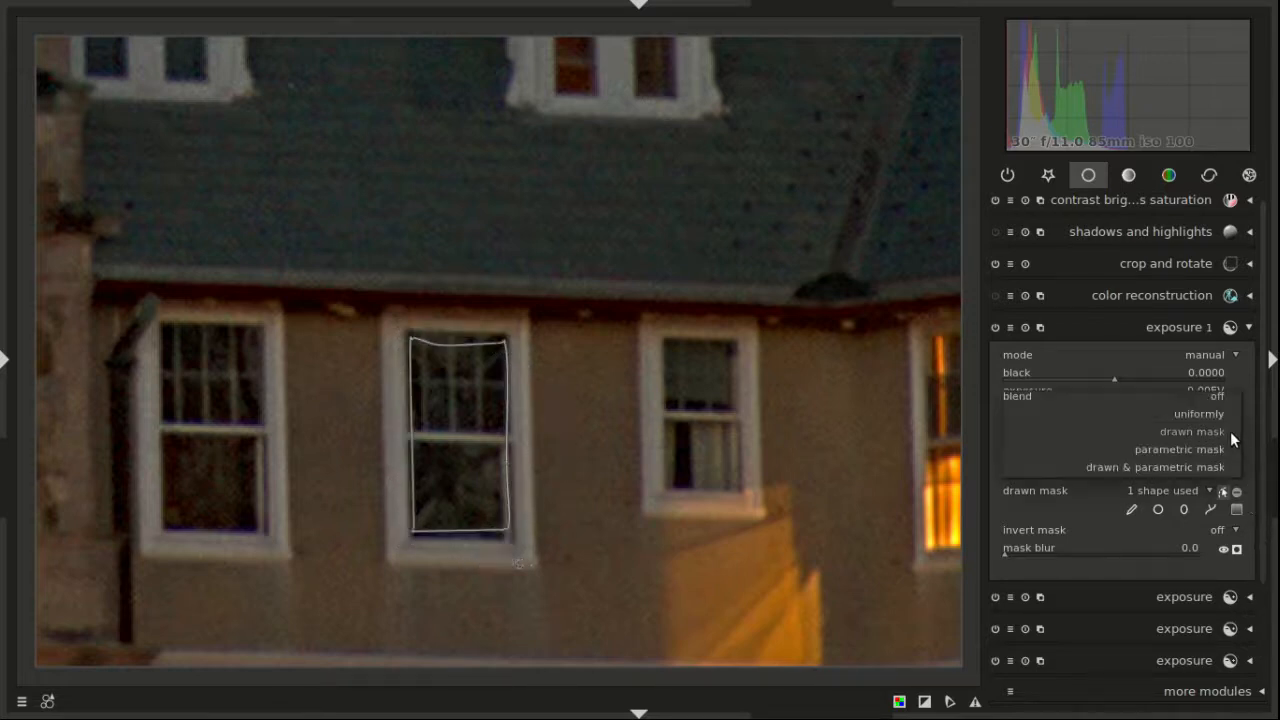
pyautogui.click(1229, 452)
pyautogui.click(1223, 436)
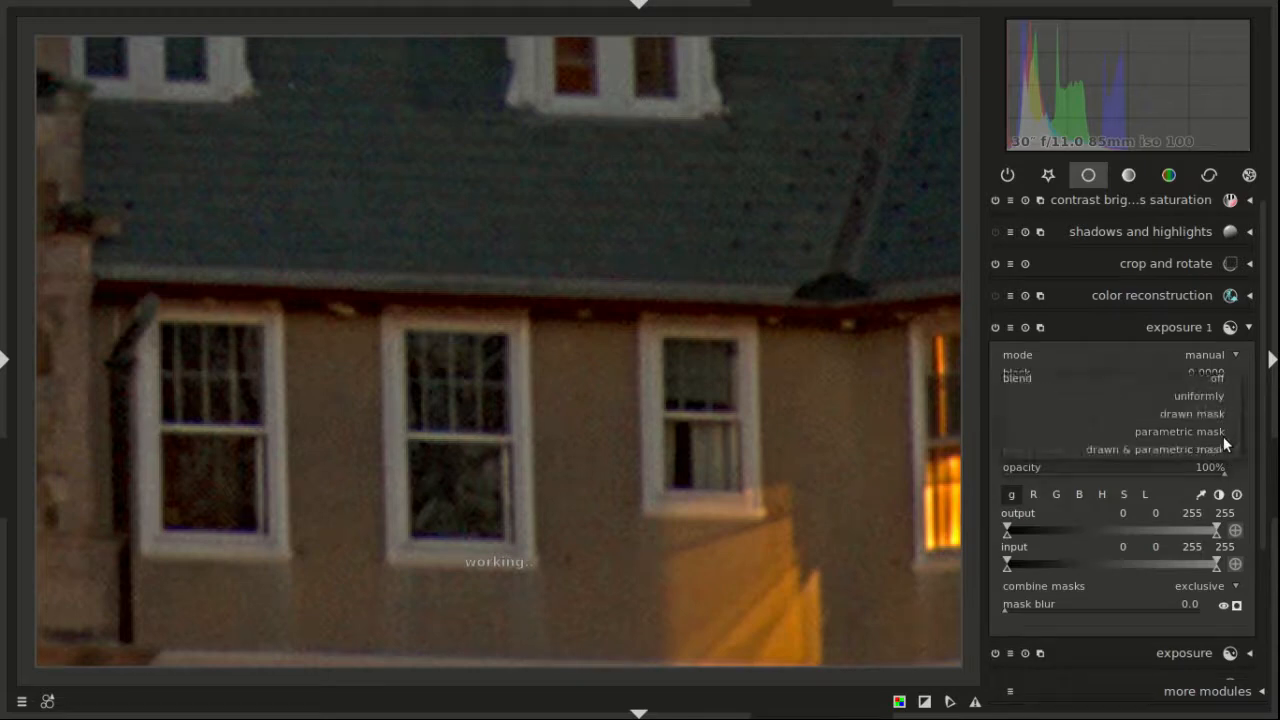
pyautogui.click(1226, 458)
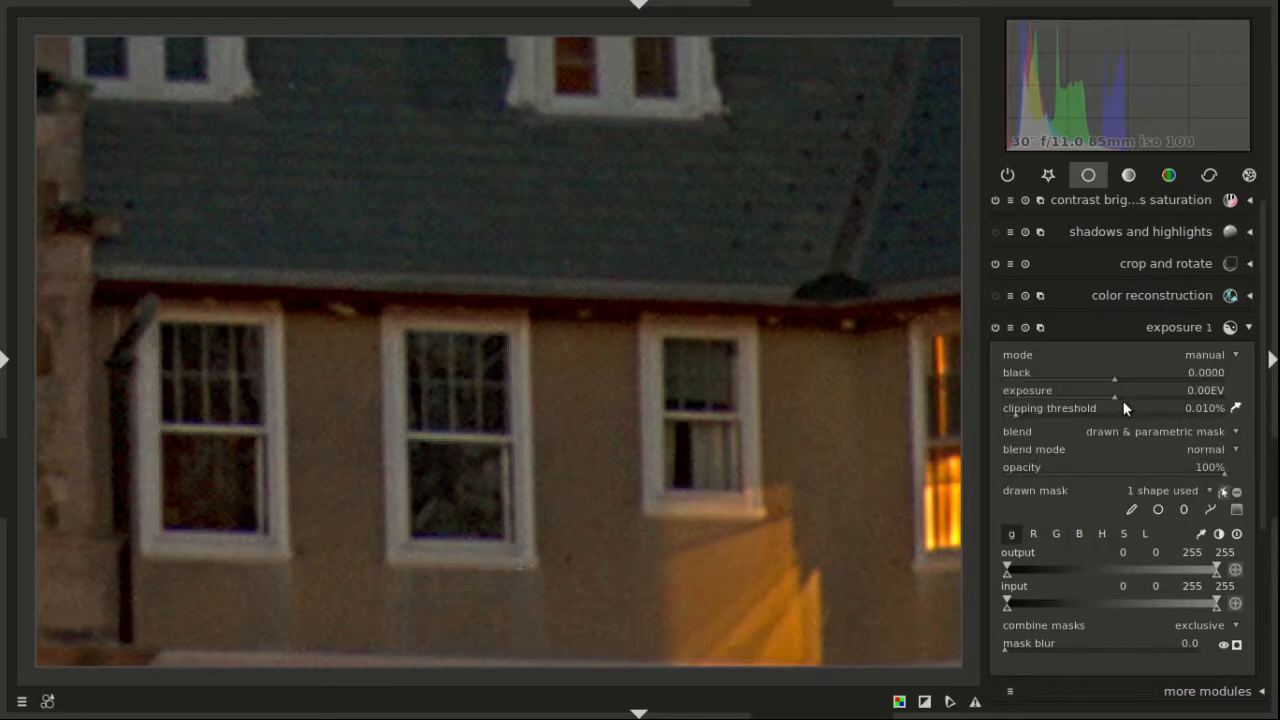
pyautogui.moveTo(1113, 396); pyautogui.dragTo(1157, 396)
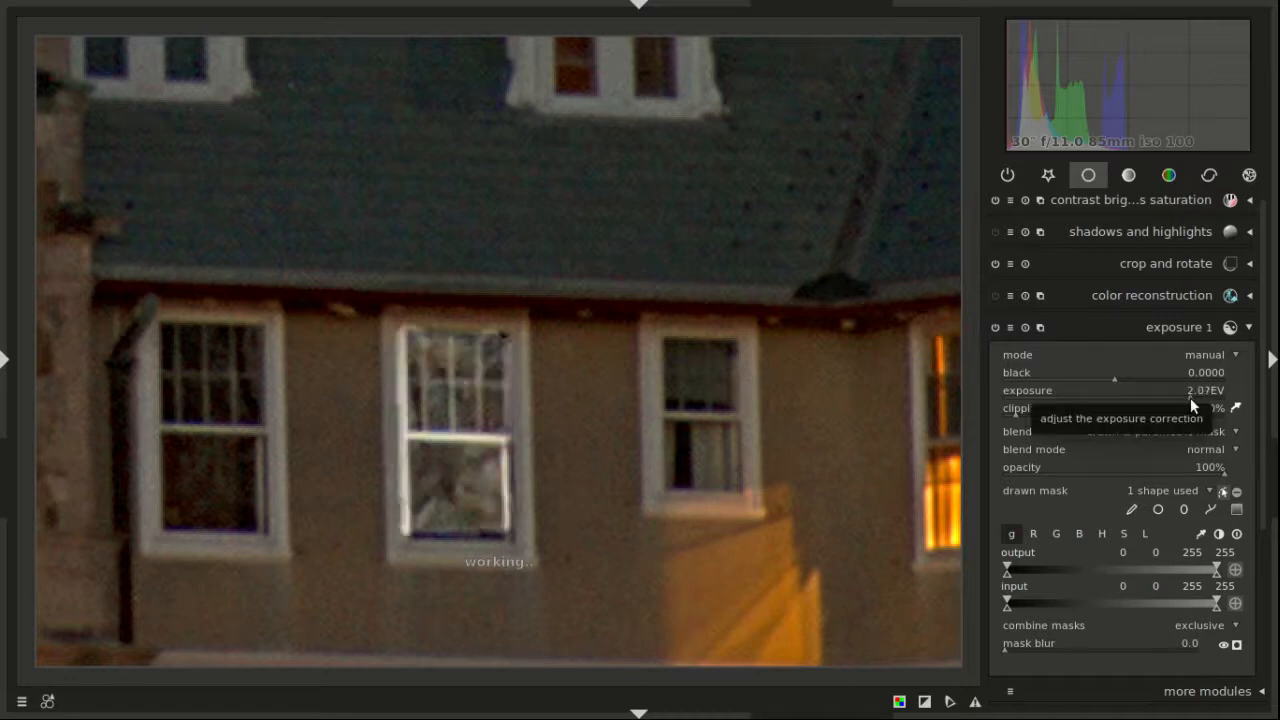
pyautogui.moveTo(1190, 397); pyautogui.dragTo(1196, 397)
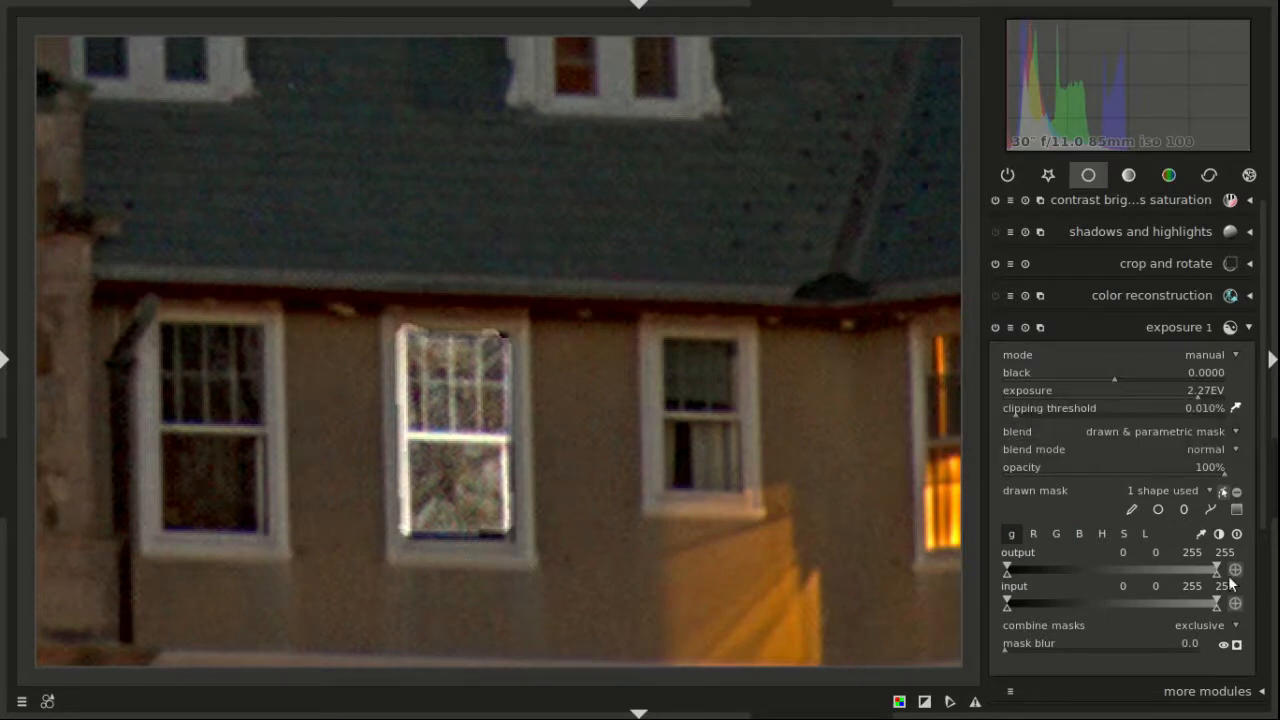
# Step: Narrow exposure 1's parametric g input range to the darkest tones, setting its upper limits to 0 and 9
pyautogui.moveTo(1218, 608); pyautogui.dragTo(1199, 607)
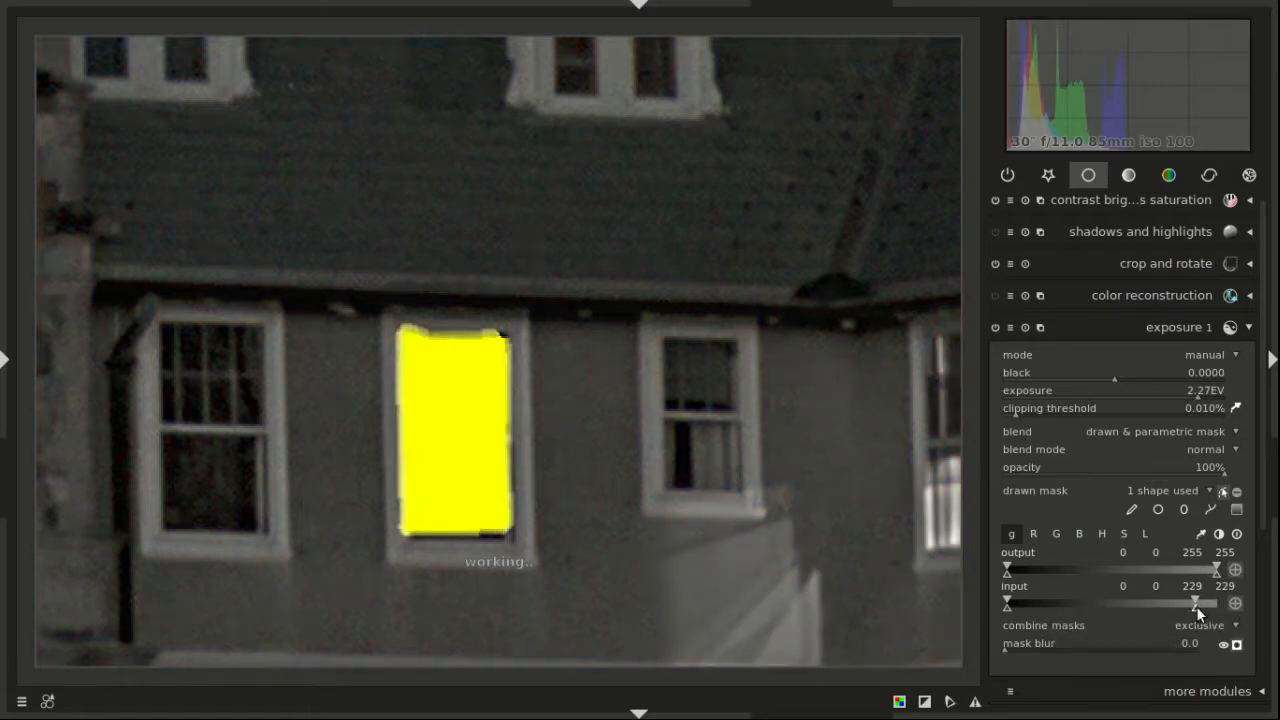
pyautogui.moveTo(1136, 609); pyautogui.dragTo(1075, 612)
pyautogui.moveTo(1075, 612); pyautogui.dragTo(1028, 610)
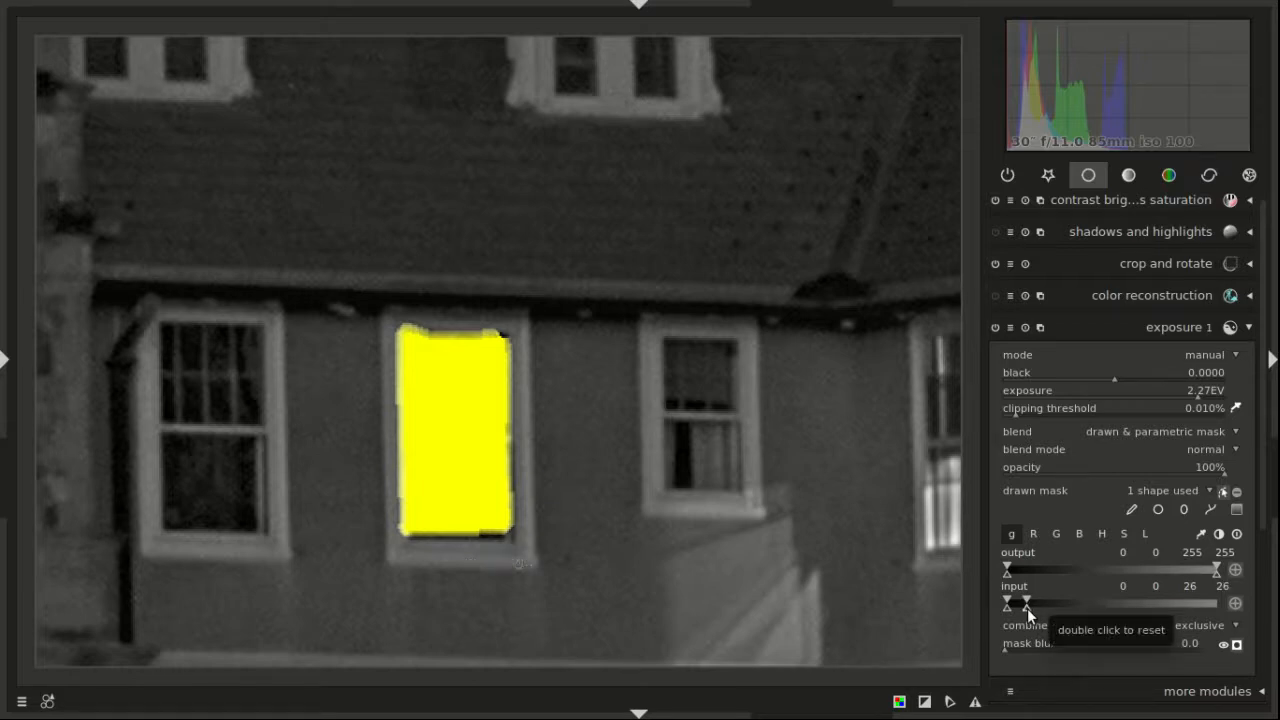
pyautogui.moveTo(1022, 607); pyautogui.dragTo(1017, 607)
pyautogui.scroll(-1, 1013, 608)
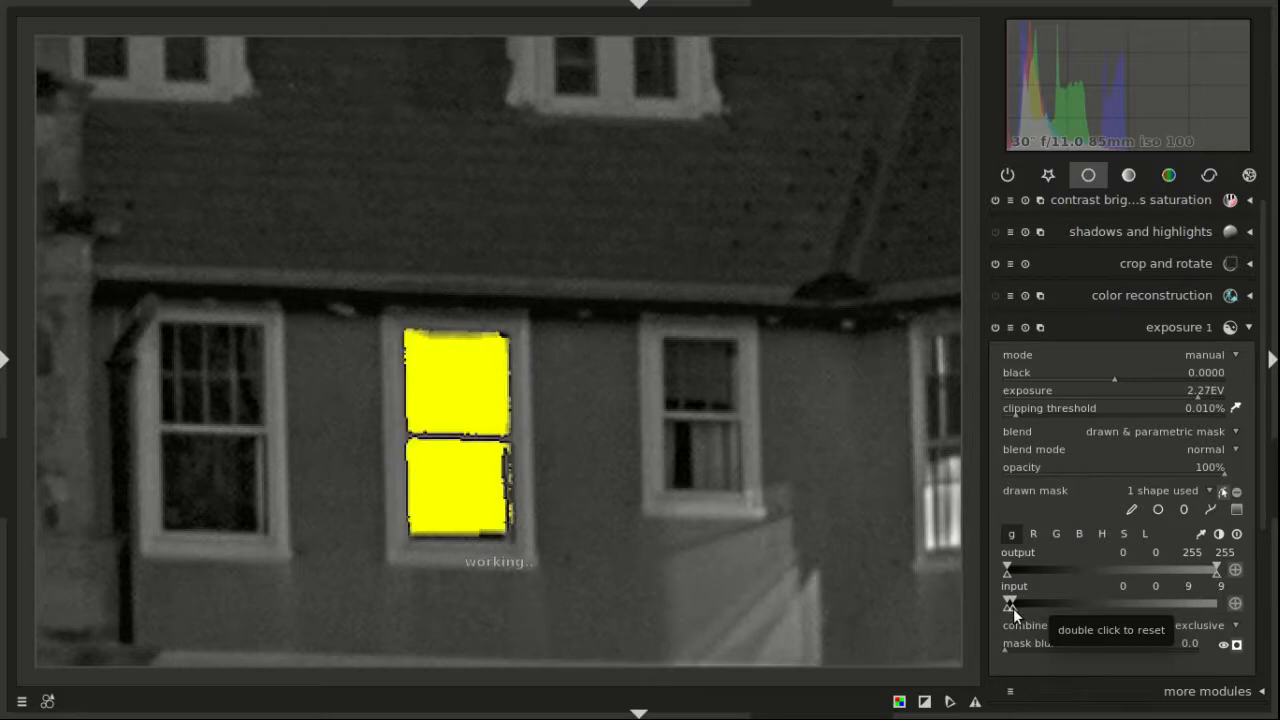
pyautogui.moveTo(1013, 608); pyautogui.dragTo(1007, 607)
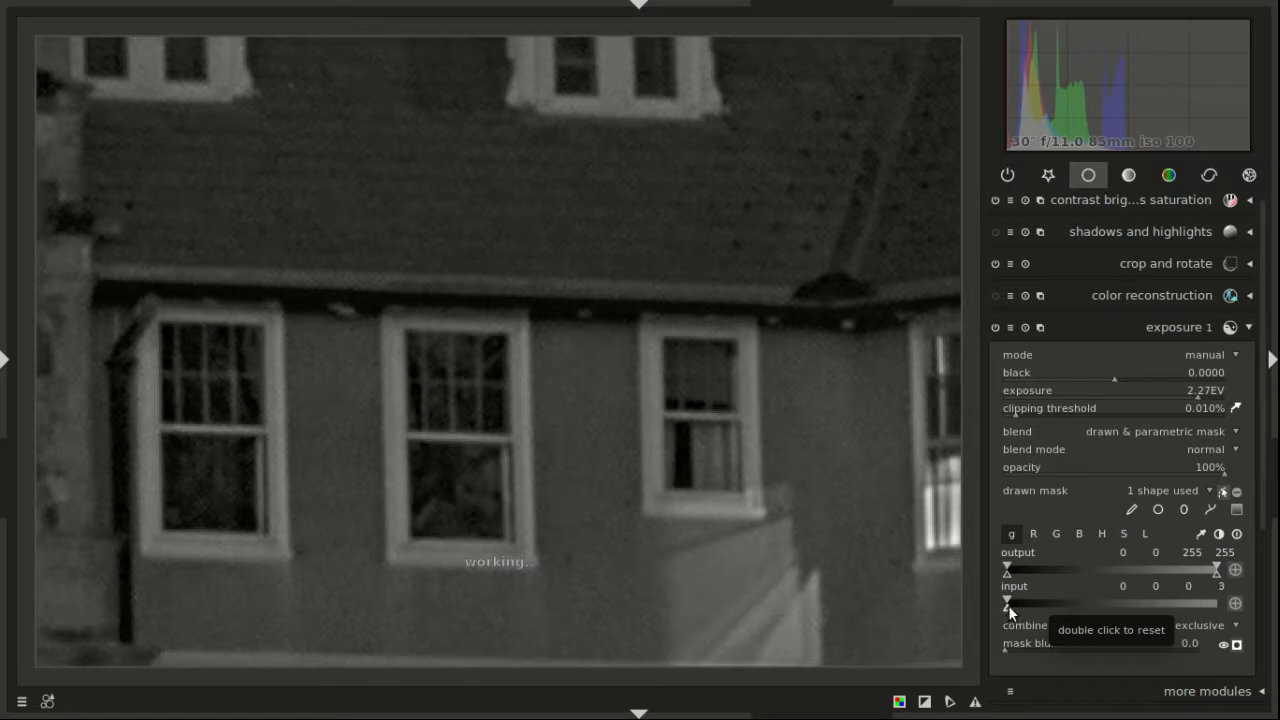
pyautogui.moveTo(1011, 604); pyautogui.dragTo(1012, 603)
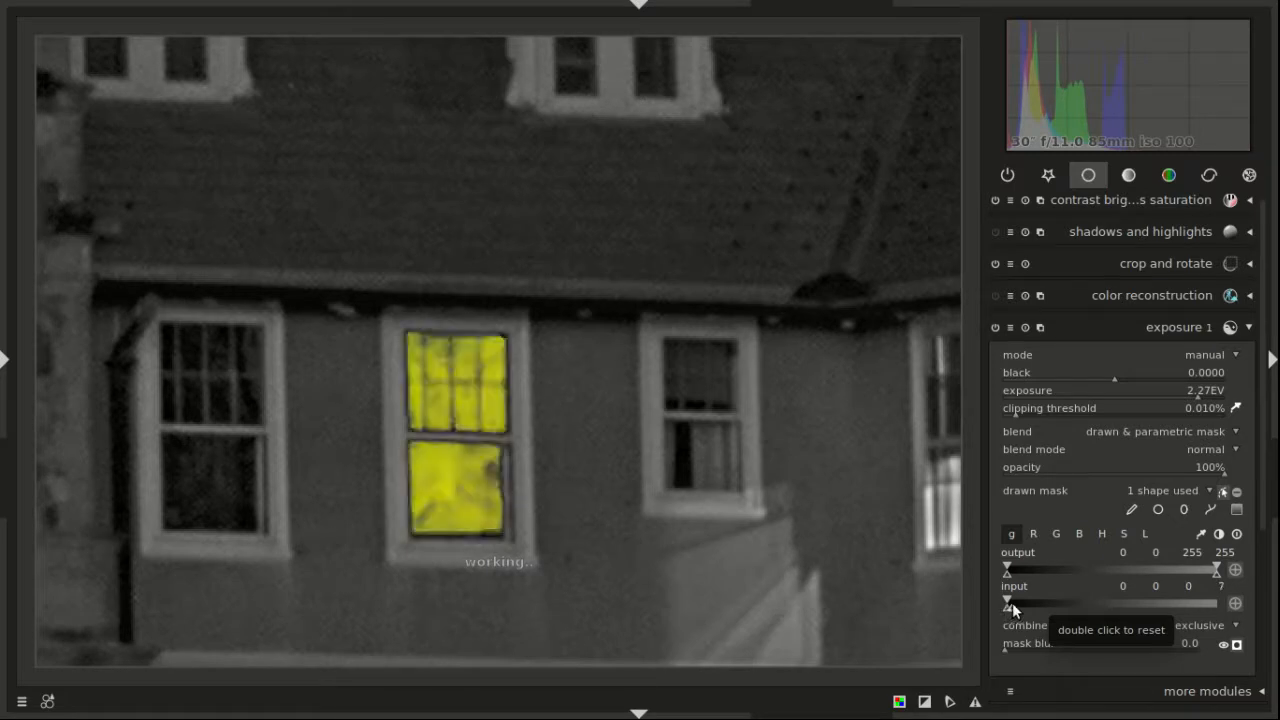
pyautogui.scroll(2, 1012, 603)
# Step: Set exposure 1's mask blur to 2.2, hide the mask overlay, and raise the exposure to 3.00EV
pyautogui.moveTo(1005, 648); pyautogui.dragTo(1009, 648)
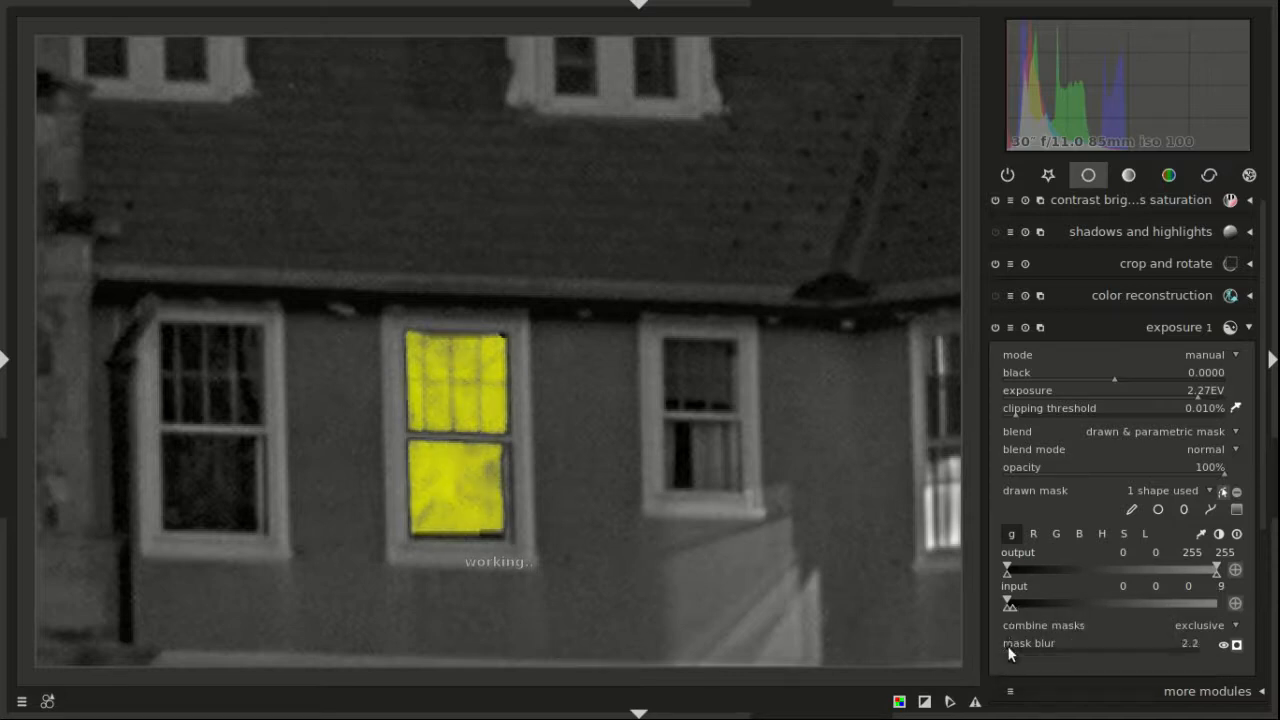
pyautogui.click(1236, 645)
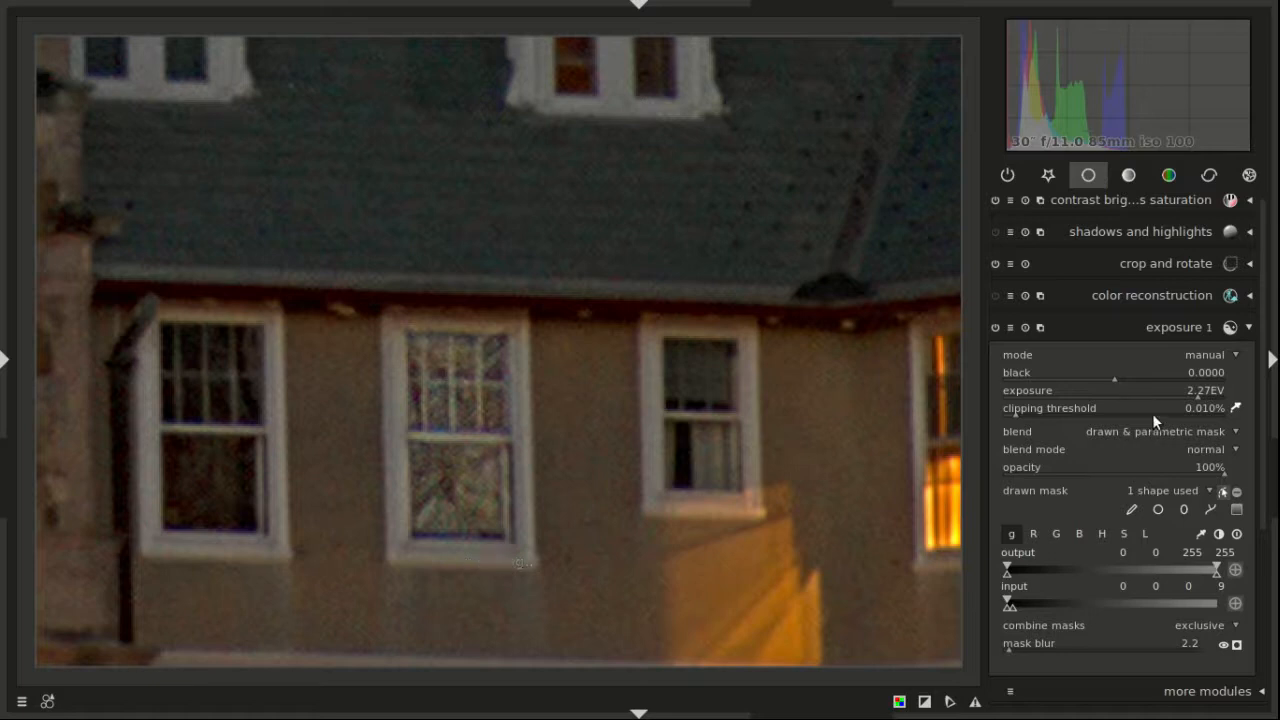
pyautogui.moveTo(1198, 396); pyautogui.dragTo(1228, 398)
# Step: Expand color zones 1 in the color module group, set its blend to drawn mask, and reuse an exposure instance's shapes
pyautogui.click(1168, 176)
pyautogui.click(1170, 396)
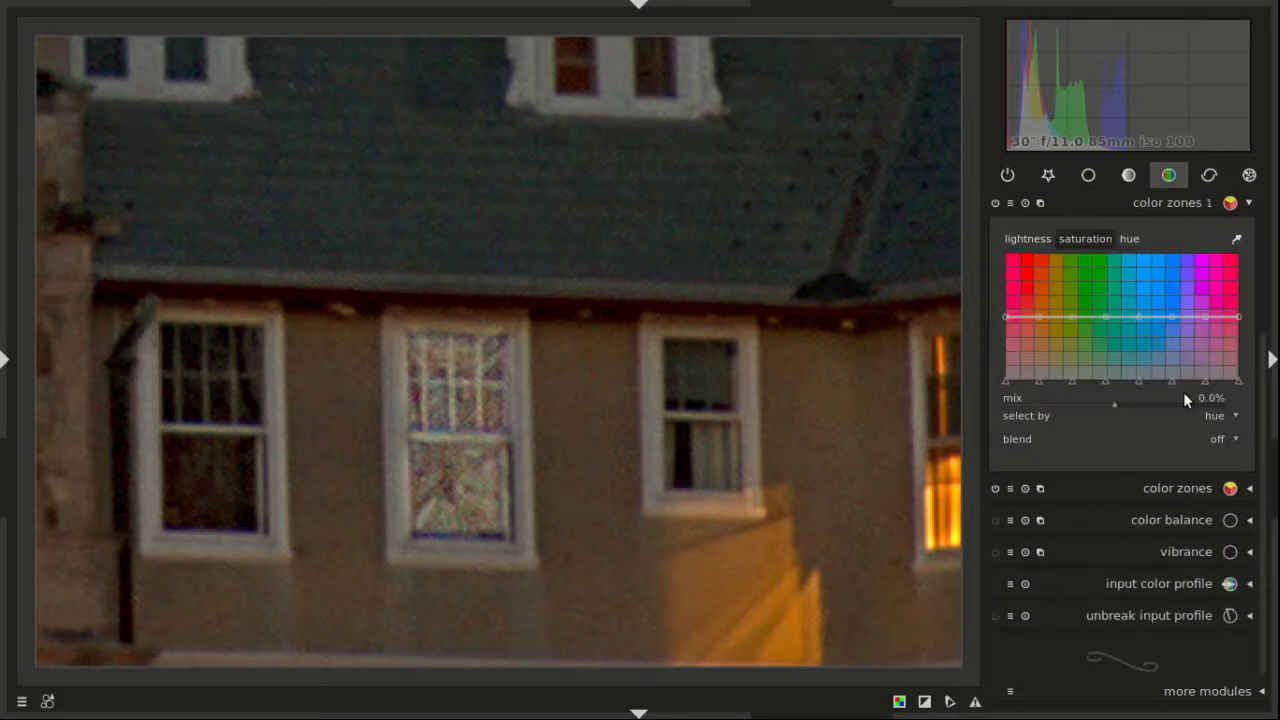
pyautogui.click(1219, 440)
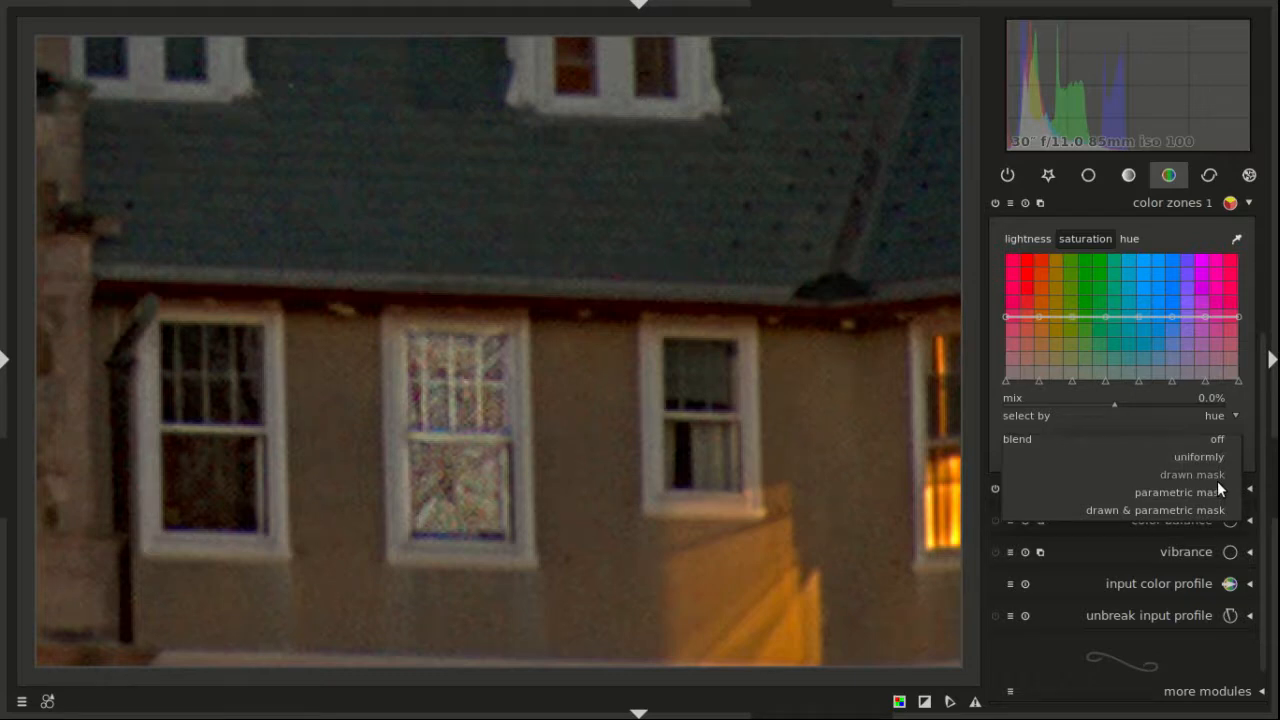
pyautogui.click(1216, 475)
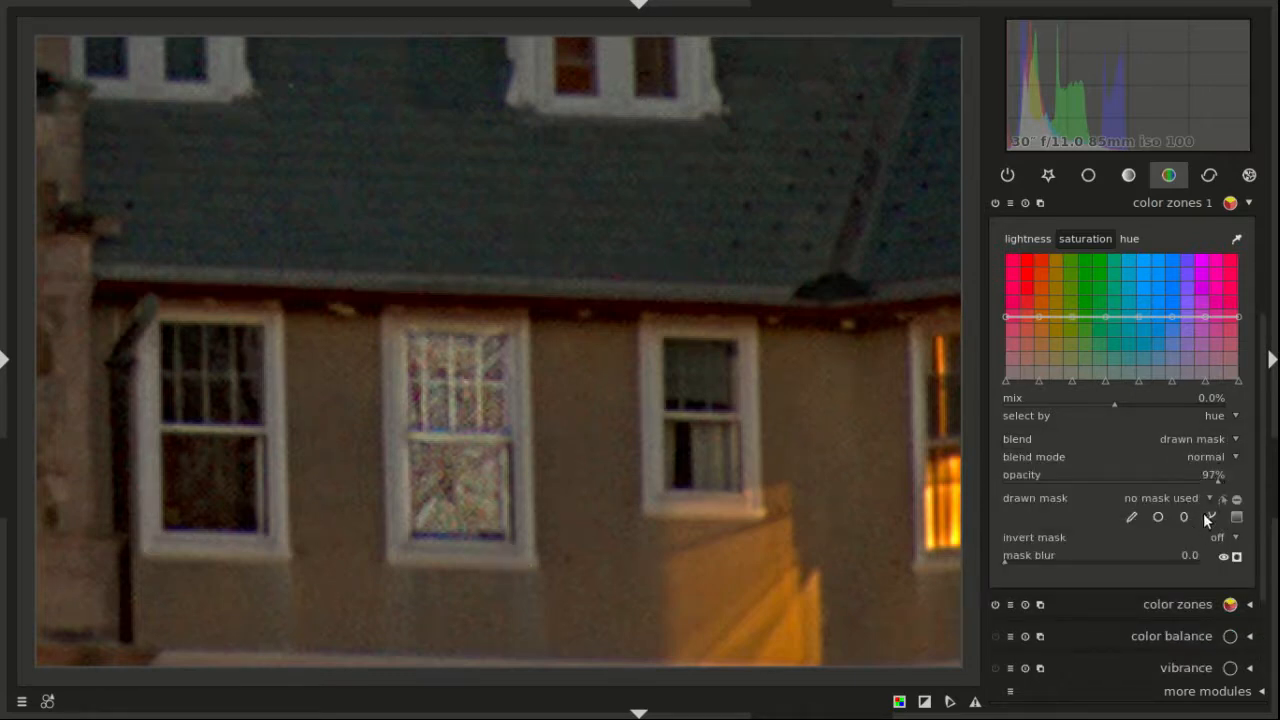
pyautogui.click(1204, 494)
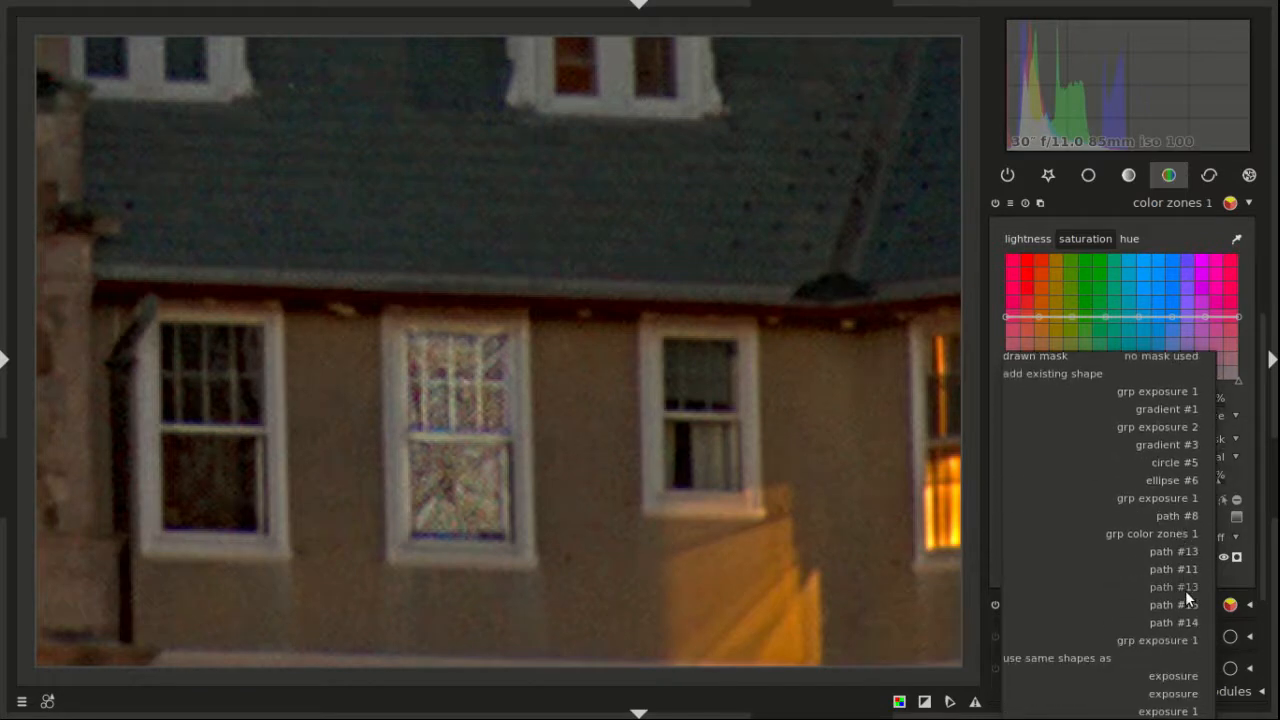
pyautogui.click(1173, 652)
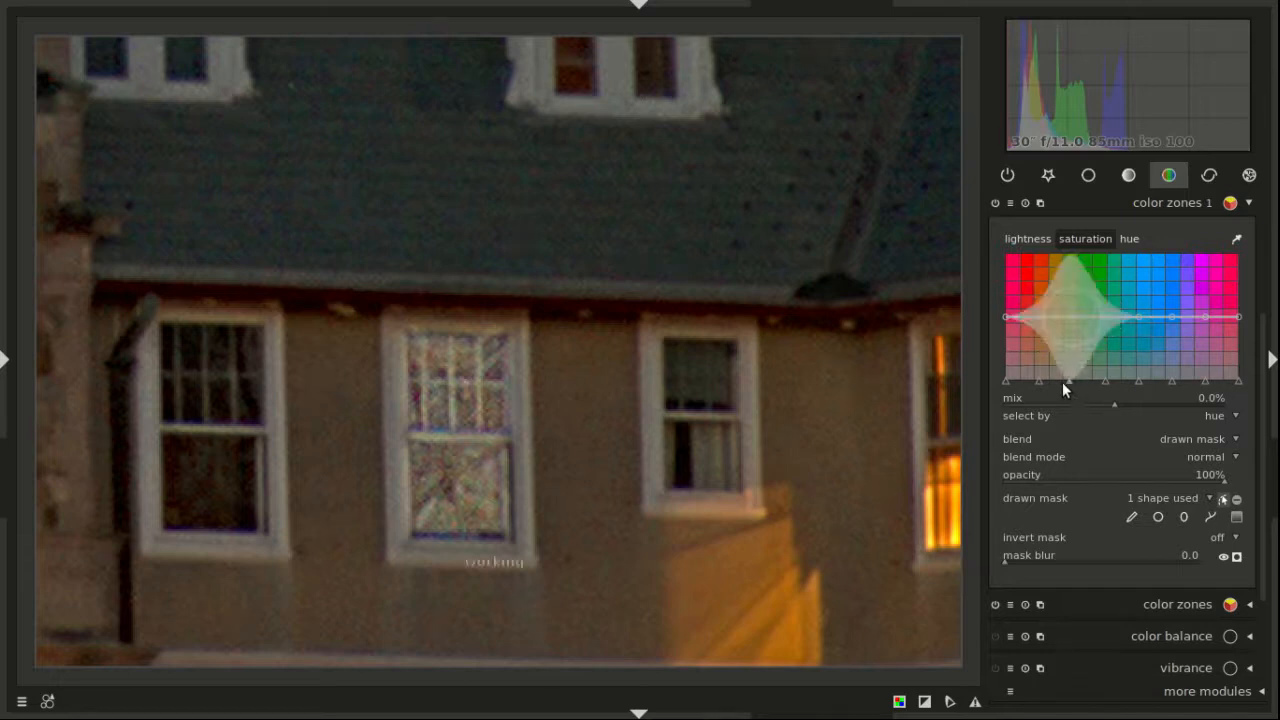
# Step: Raise color zones 1's saturation curve around the orange-yellow hues and compare the photo with the module off and on
pyautogui.moveTo(1055, 383); pyautogui.dragTo(1058, 269)
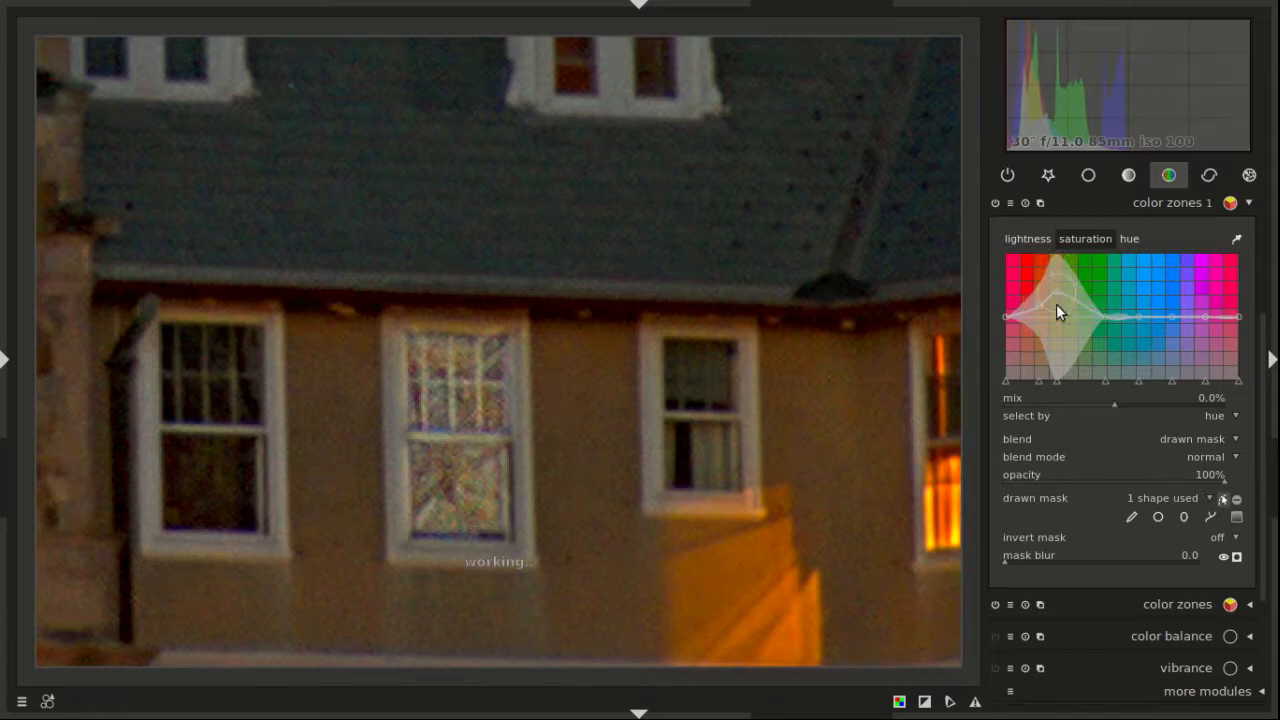
pyautogui.moveTo(1056, 304); pyautogui.dragTo(1053, 277)
pyautogui.scroll(-4, 551, 489)
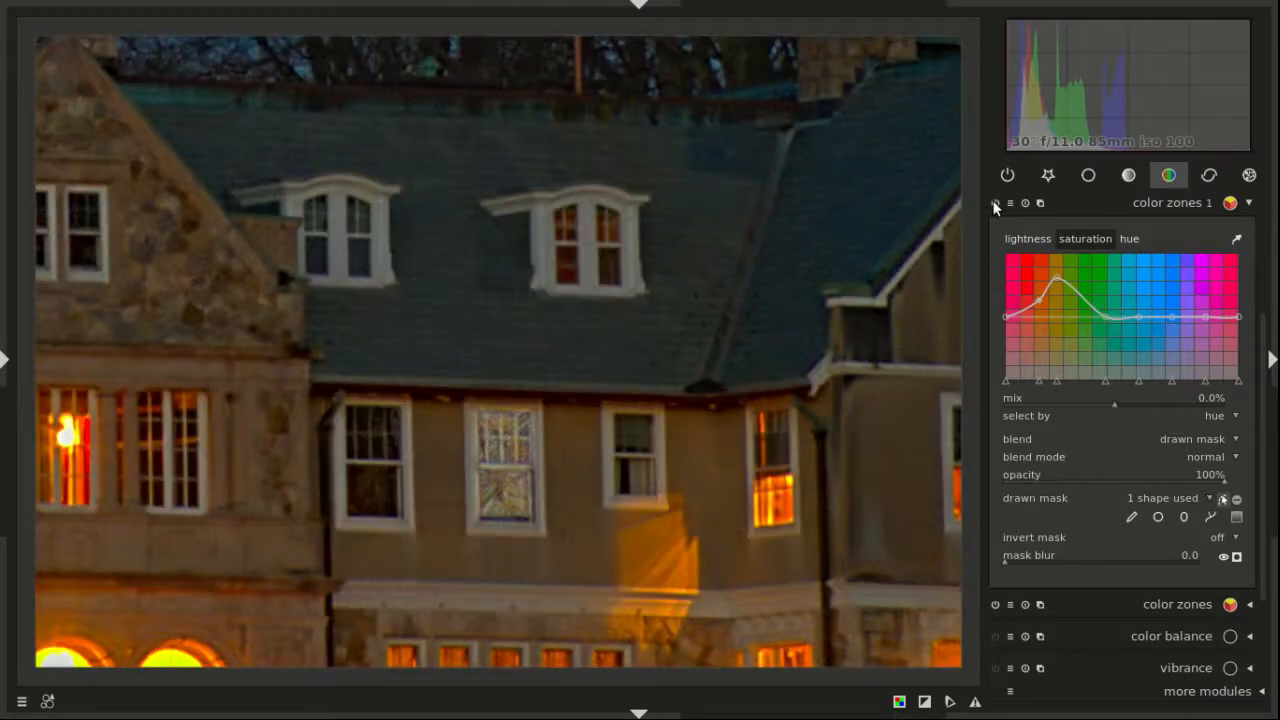
pyautogui.click(995, 204)
pyautogui.click(995, 204)
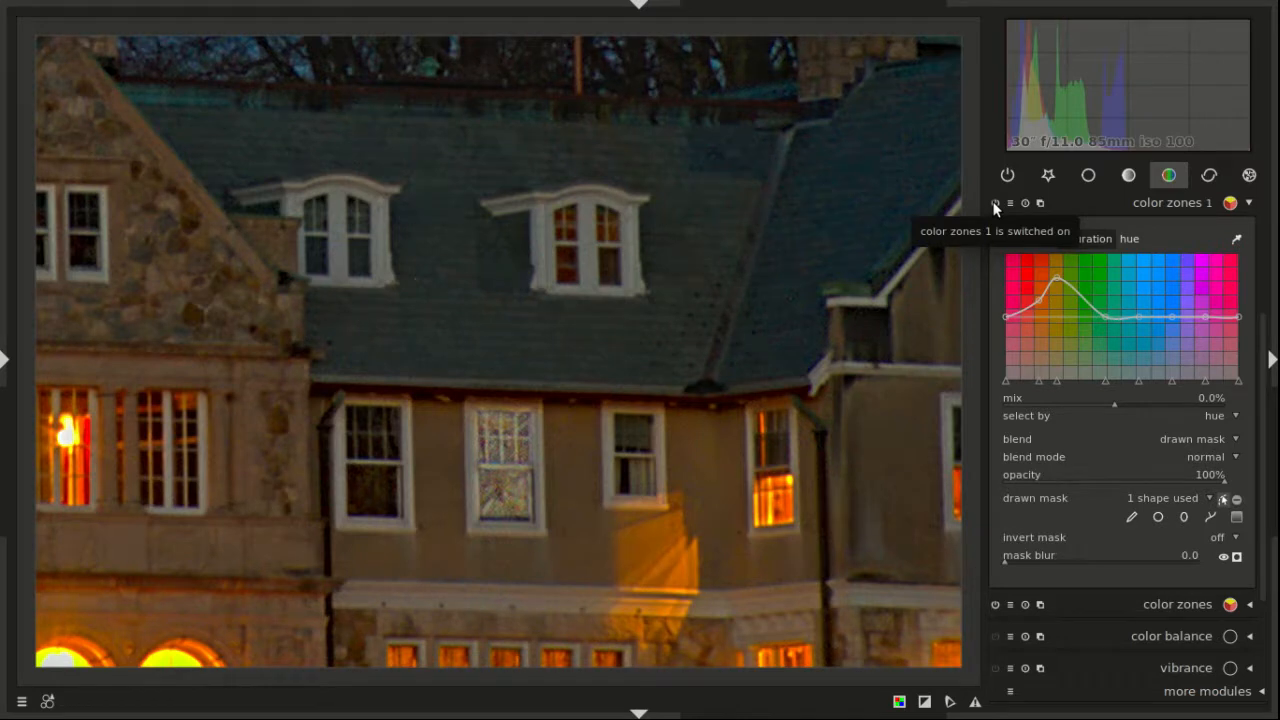
# Step: Display color zones 1's mask and try adding the shapes used by the second exposure instance
pyautogui.click(1237, 557)
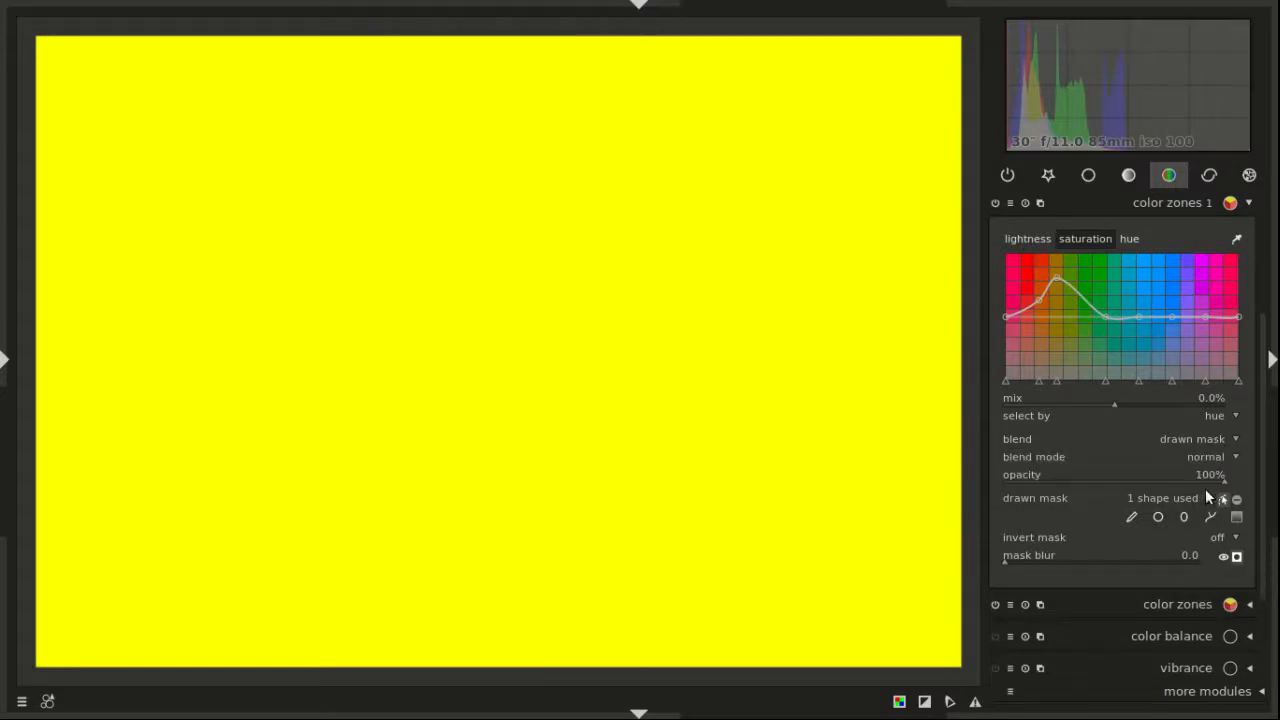
pyautogui.click(1209, 498)
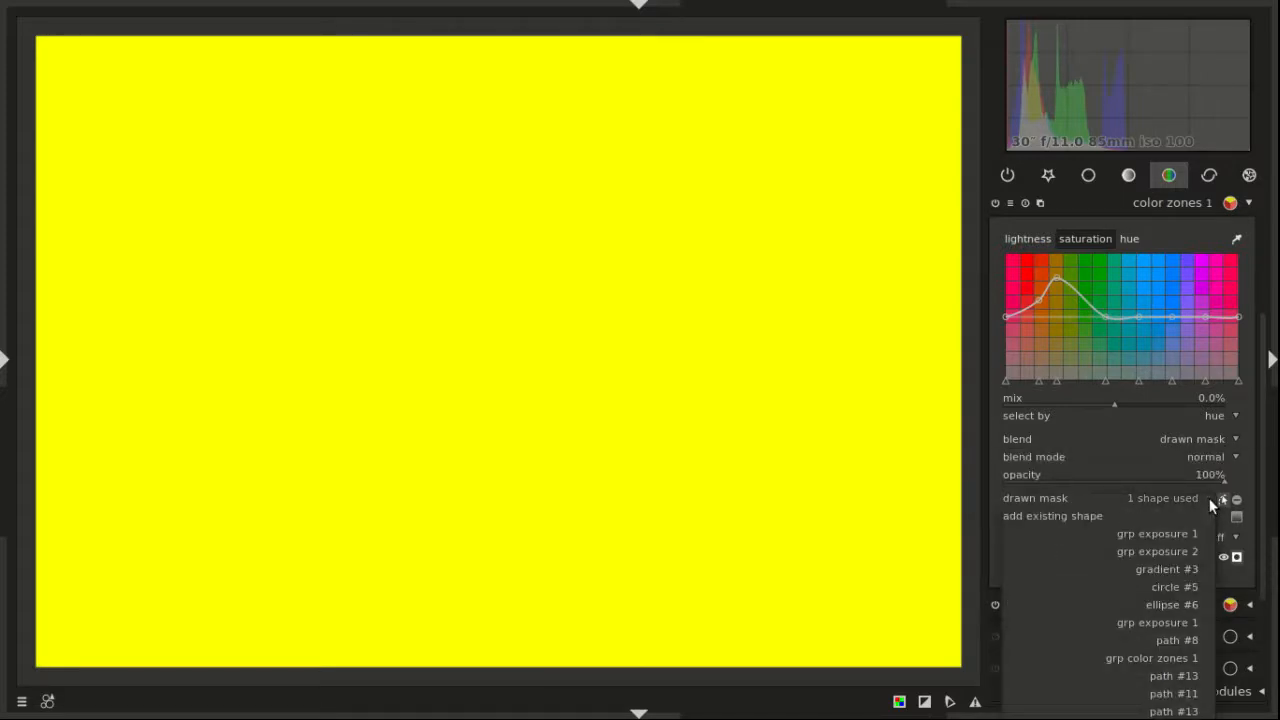
pyautogui.scroll(-3, 1180, 593)
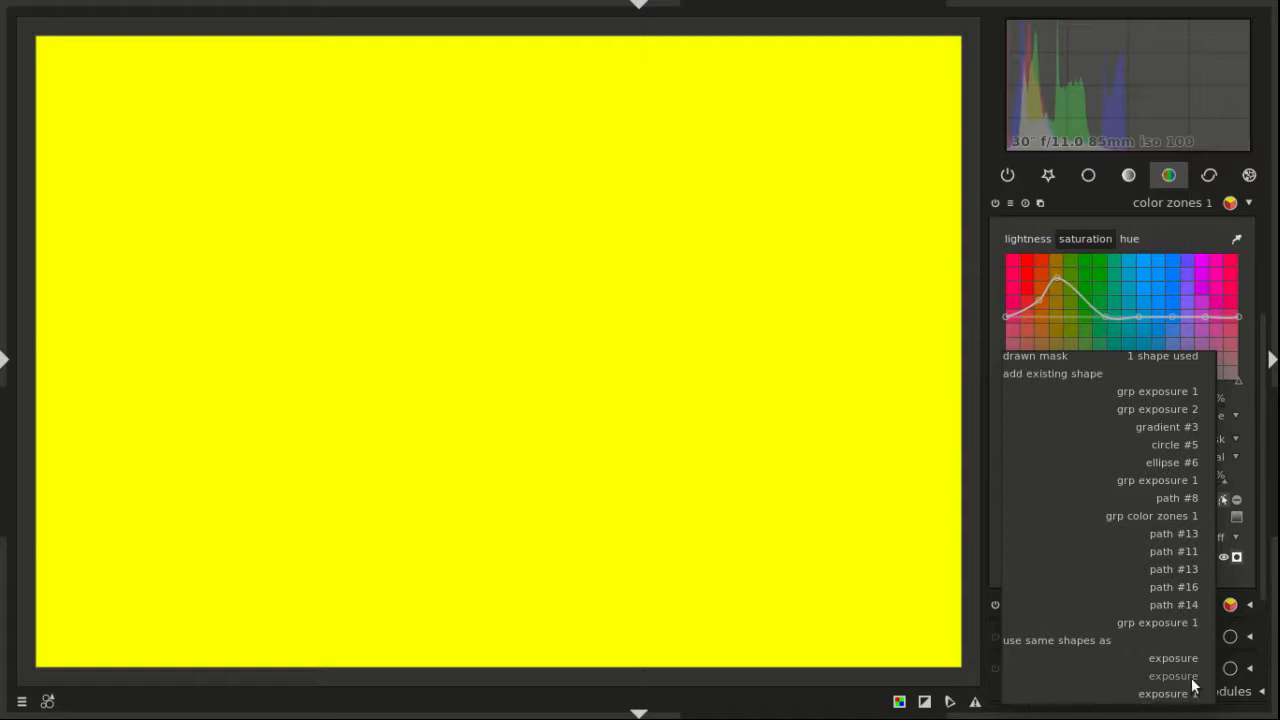
pyautogui.click(1192, 678)
pyautogui.click(1236, 557)
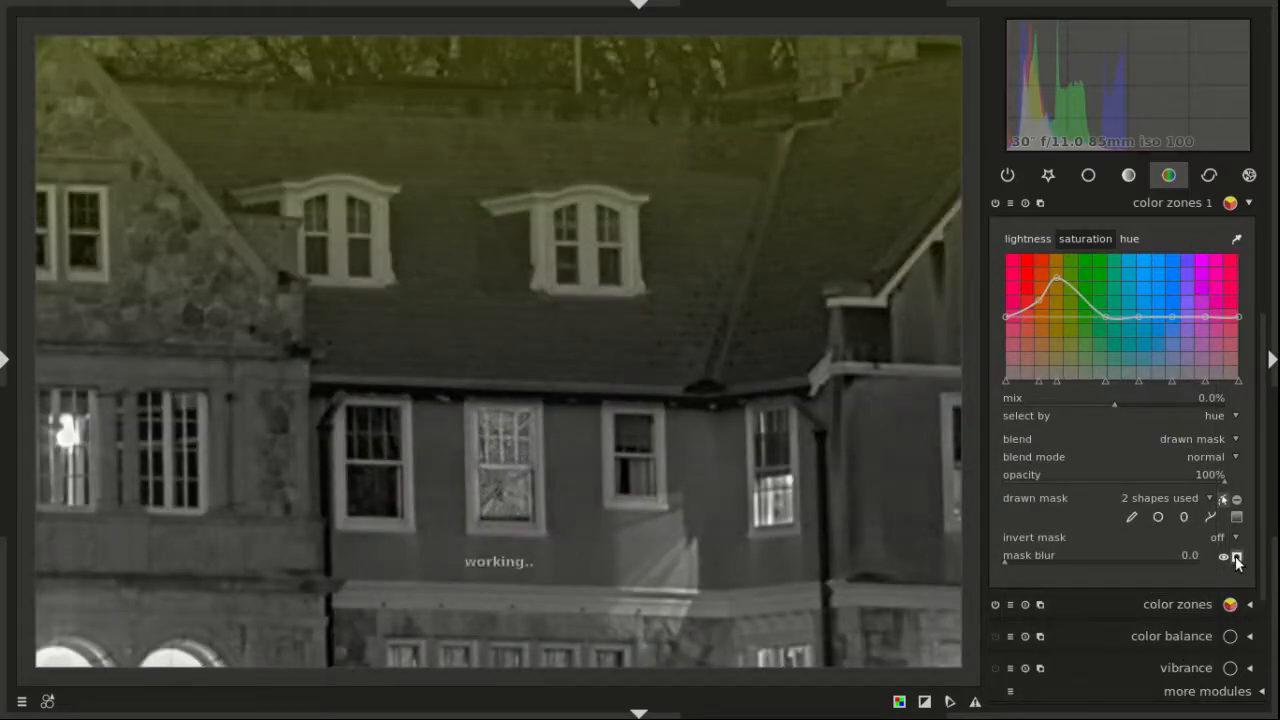
# Step: Remove both gradient shapes from color zones 1's drawn mask while viewing the whole photo
pyautogui.click(1236, 558)
pyautogui.scroll(-3, 657, 425)
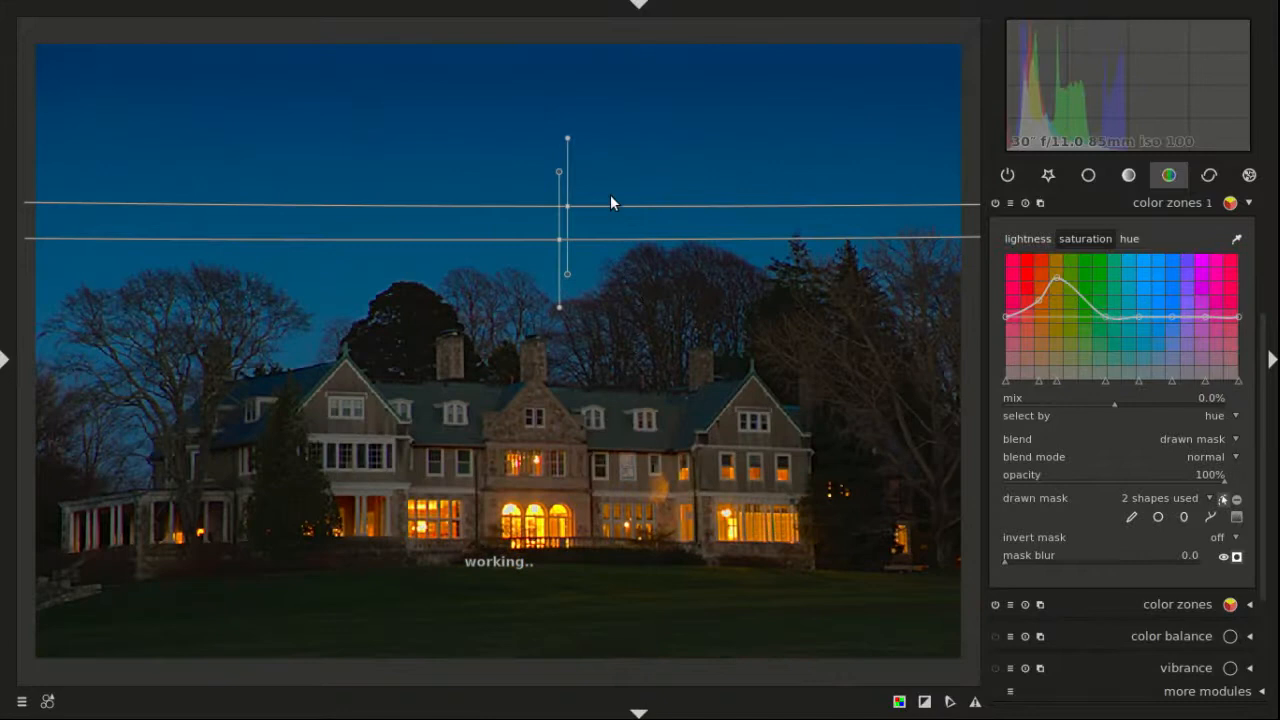
pyautogui.rightClick(613, 205)
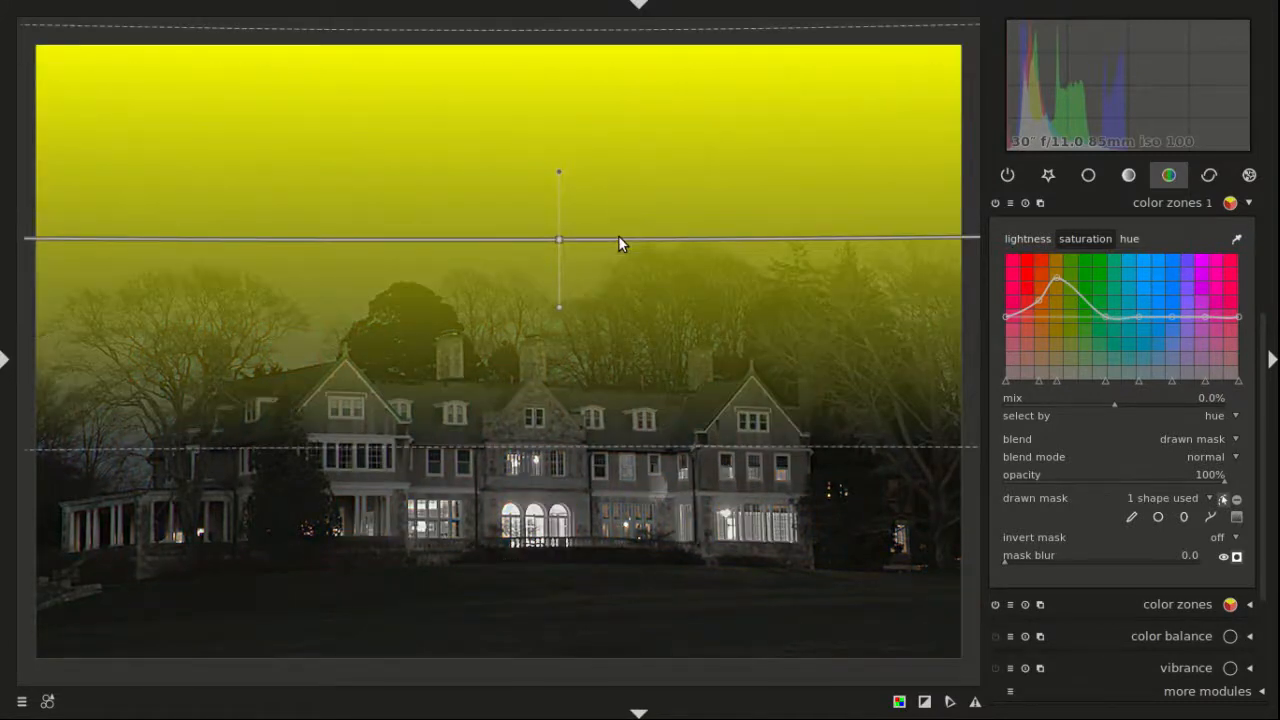
pyautogui.rightClick(618, 238)
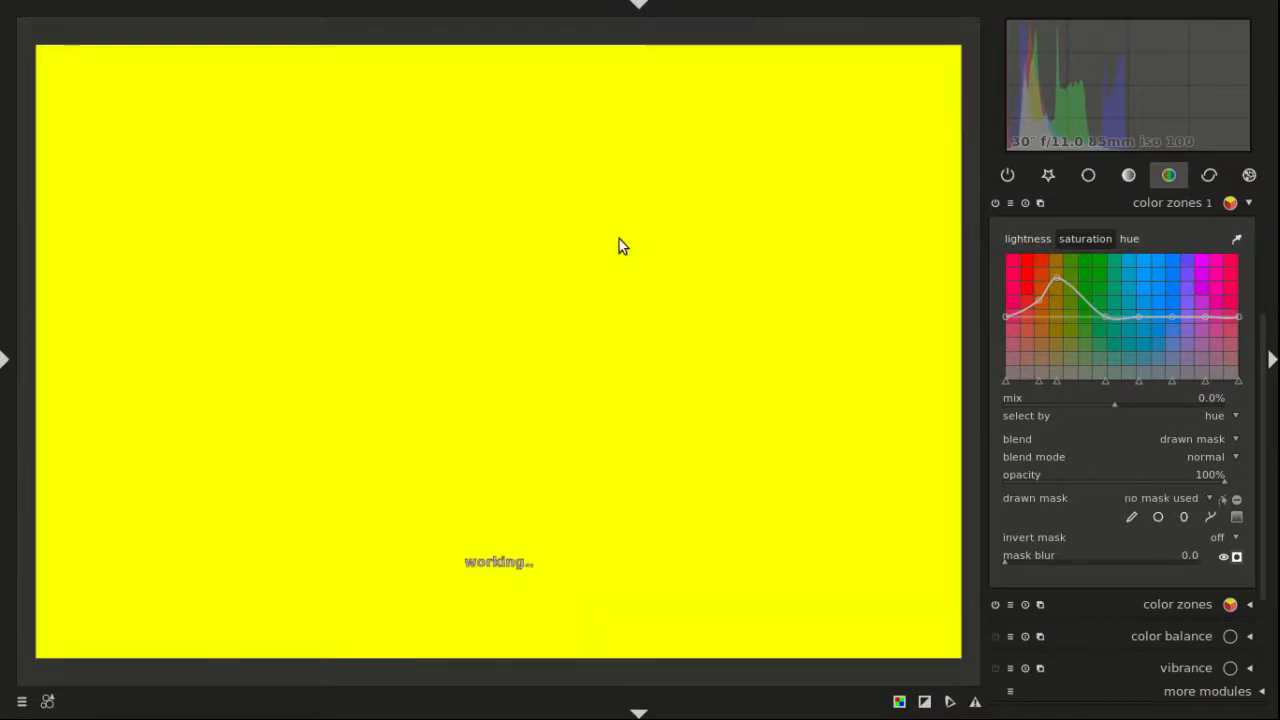
# Step: Make color zones 1's drawn mask use the same shapes as exposure 1 and hide the shape outlines
pyautogui.click(1211, 515)
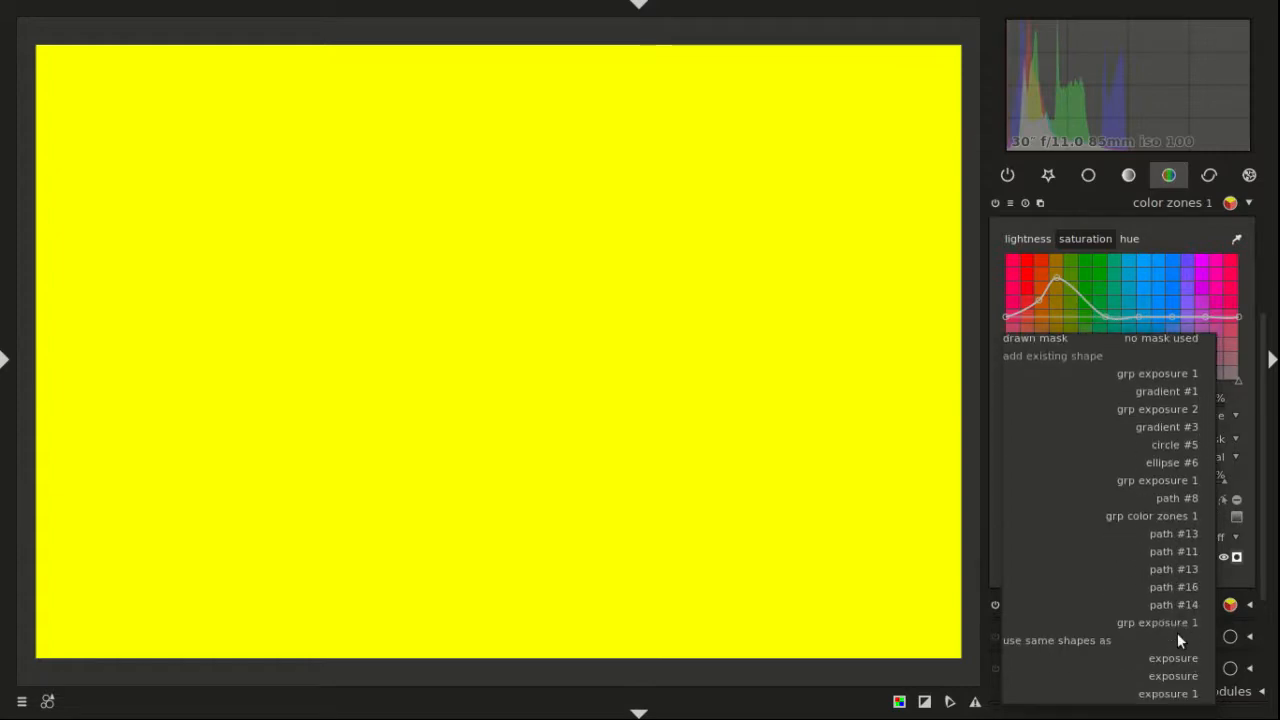
pyautogui.click(1188, 694)
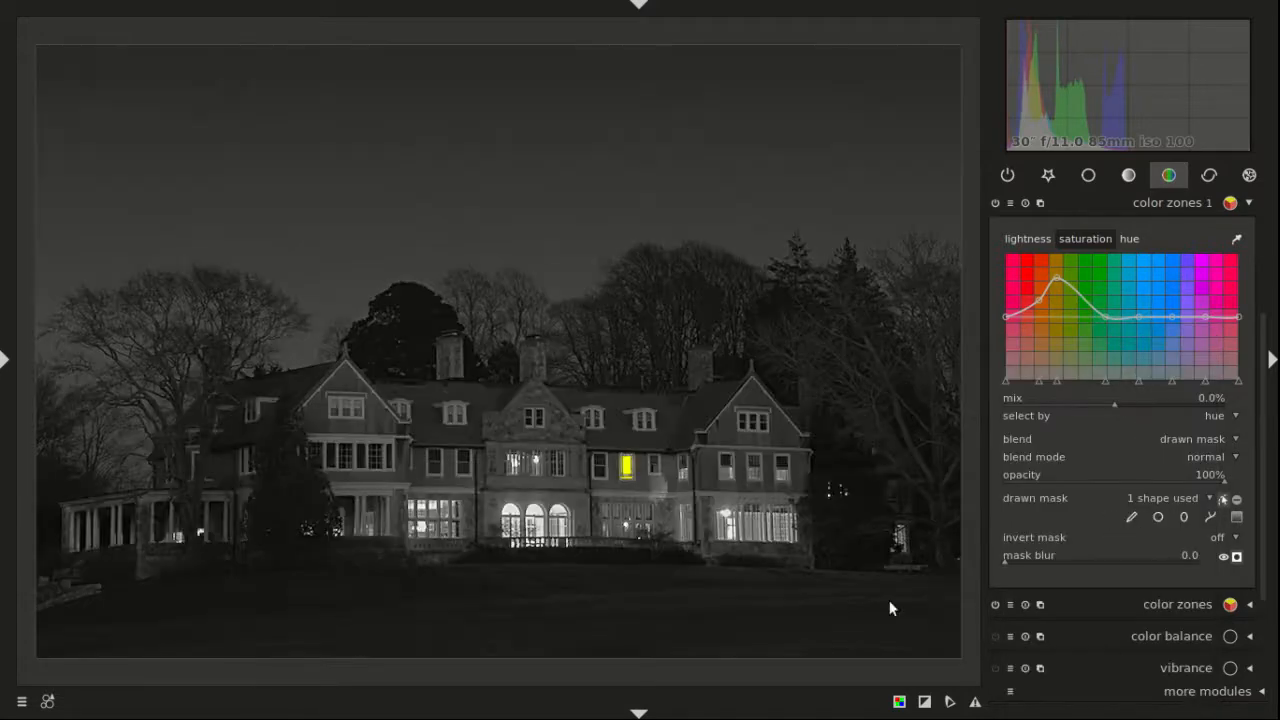
pyautogui.middleClick(605, 469)
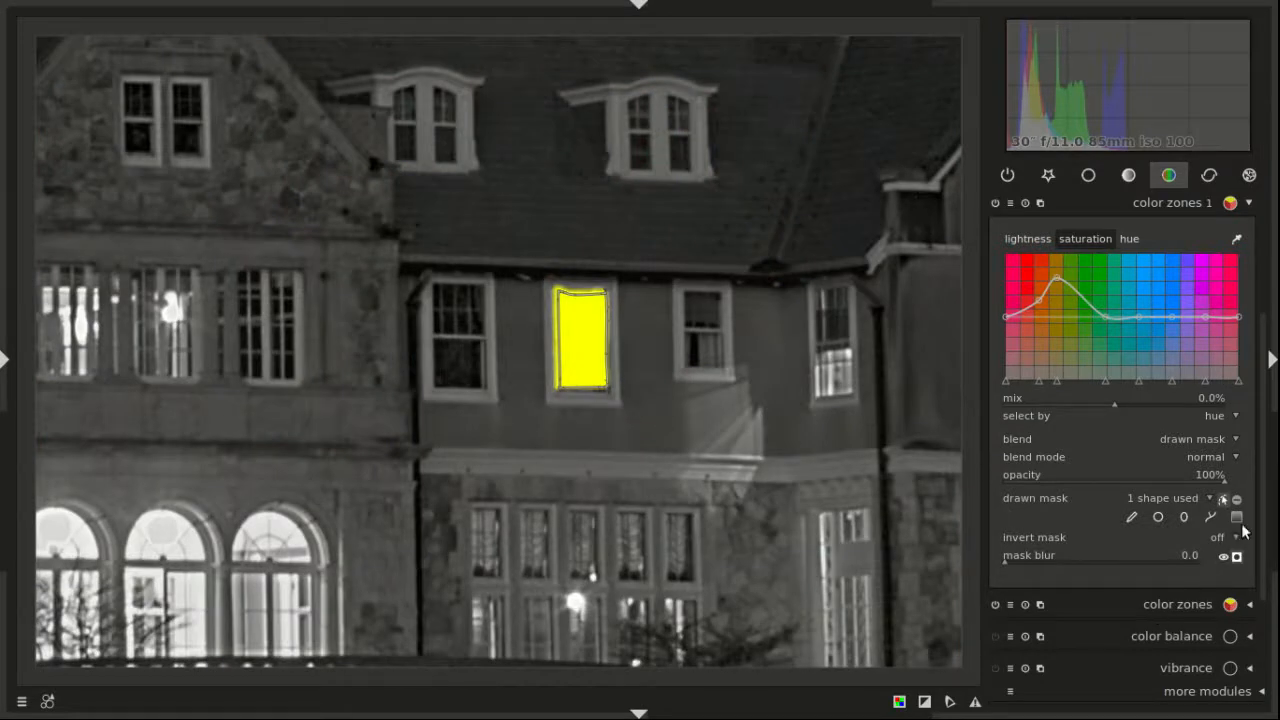
pyautogui.click(1222, 499)
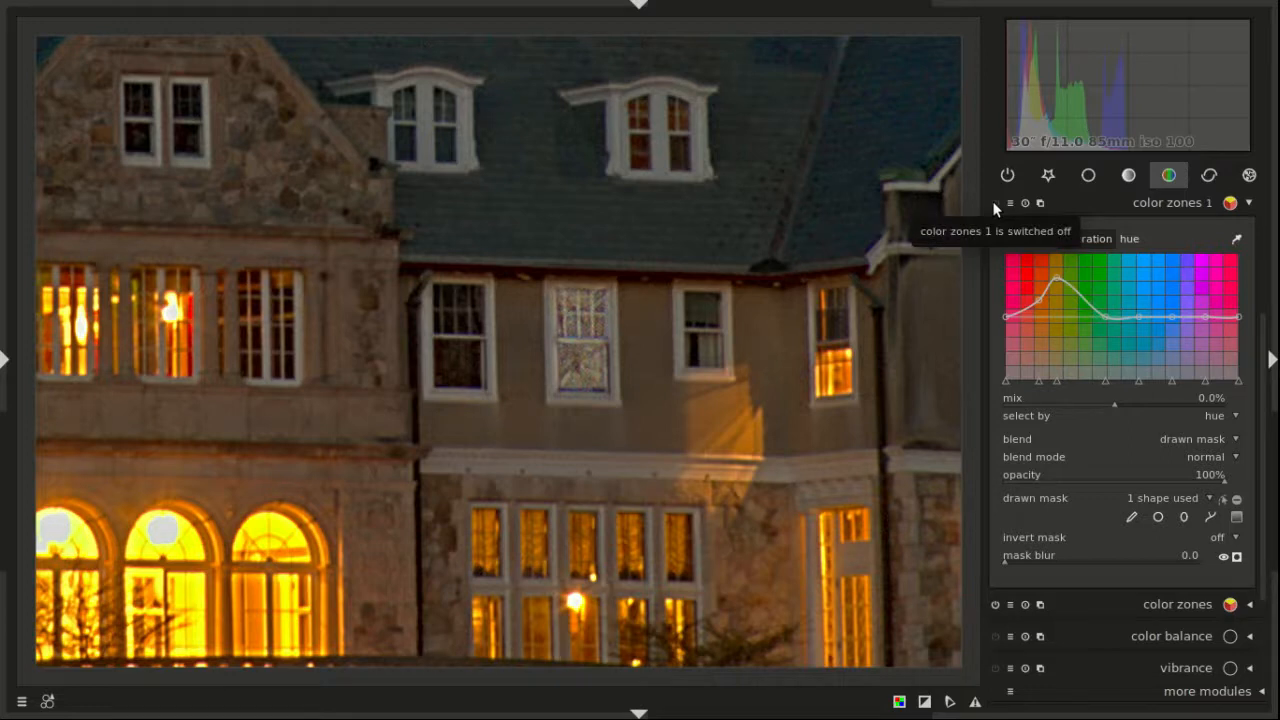
pyautogui.scroll(-3, 637, 540)
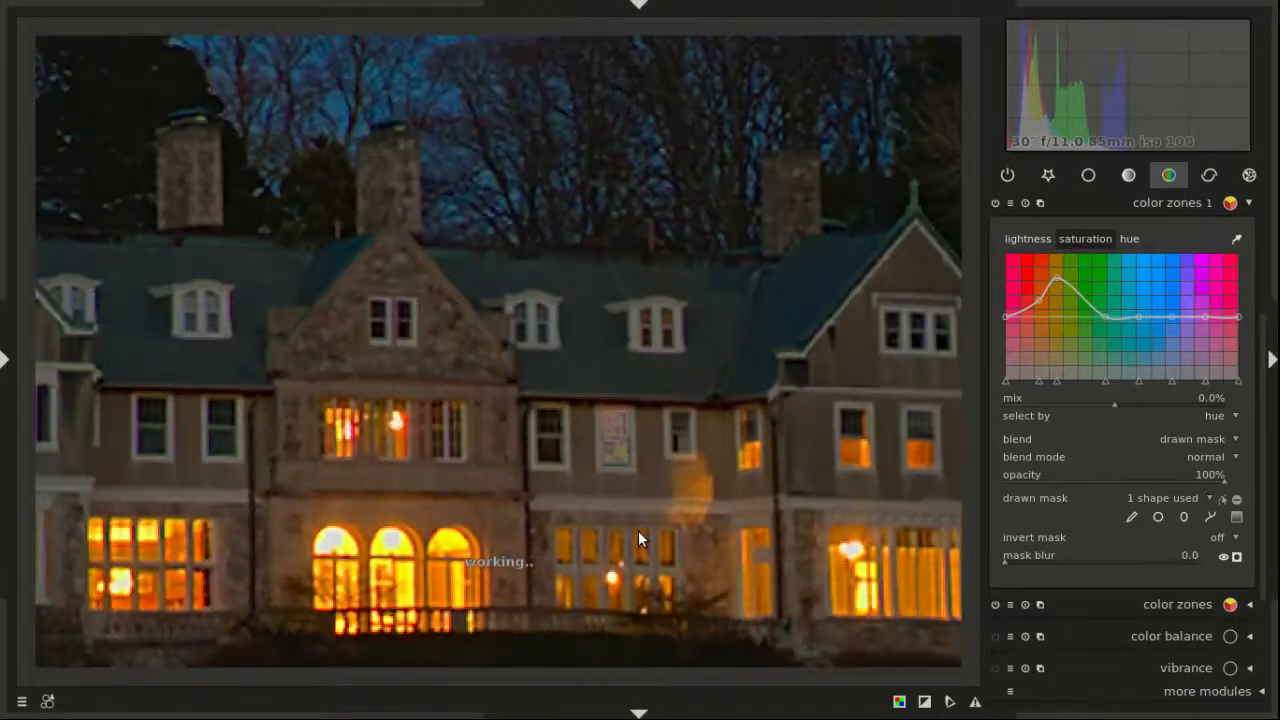
pyautogui.scroll(4, 638, 540)
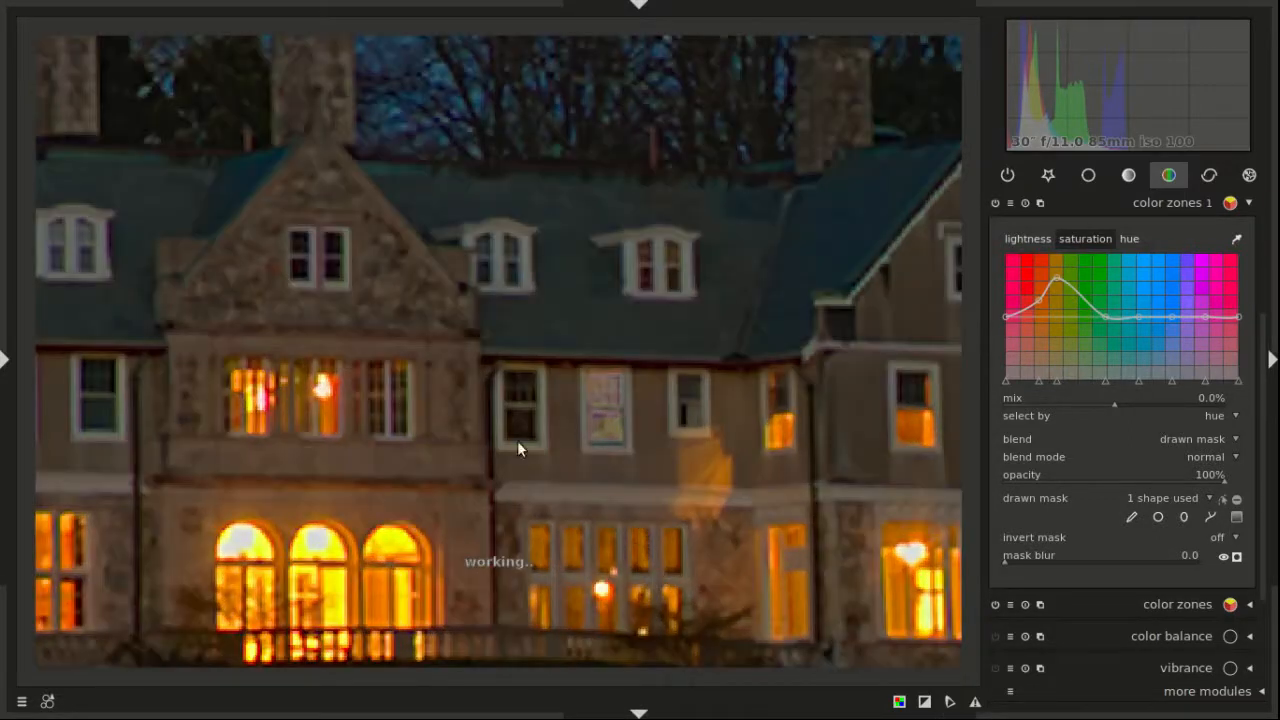
# Step: Add a four-point path to exposure 1's mask around the dark window left of the brightened one, and shrink its feather
pyautogui.click(1087, 177)
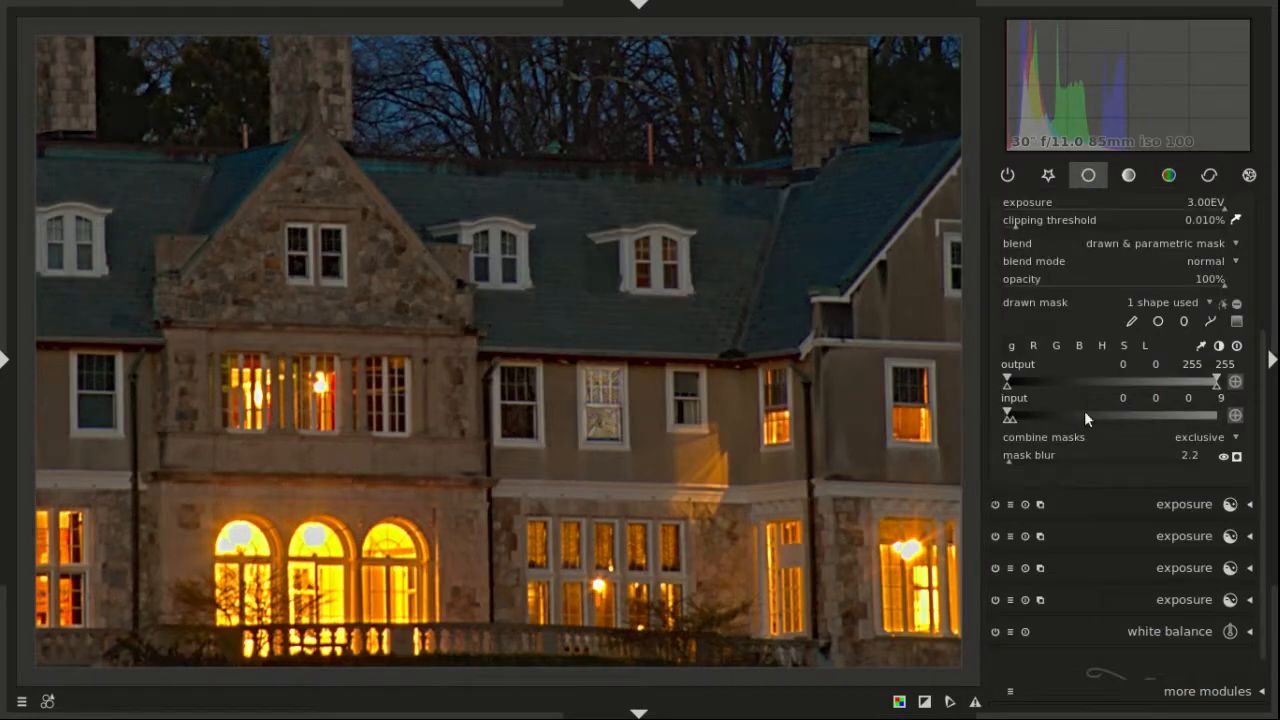
pyautogui.scroll(2, 1261, 284)
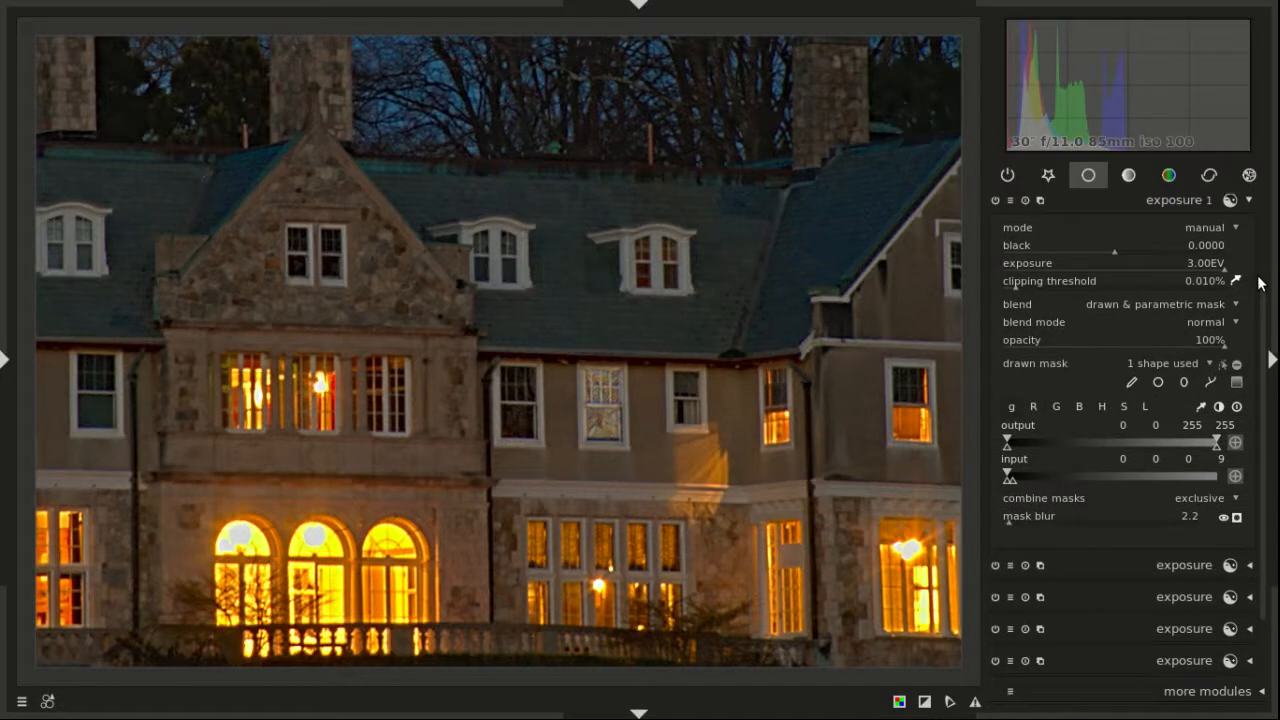
pyautogui.click(1210, 382)
pyautogui.scroll(4, 519, 416)
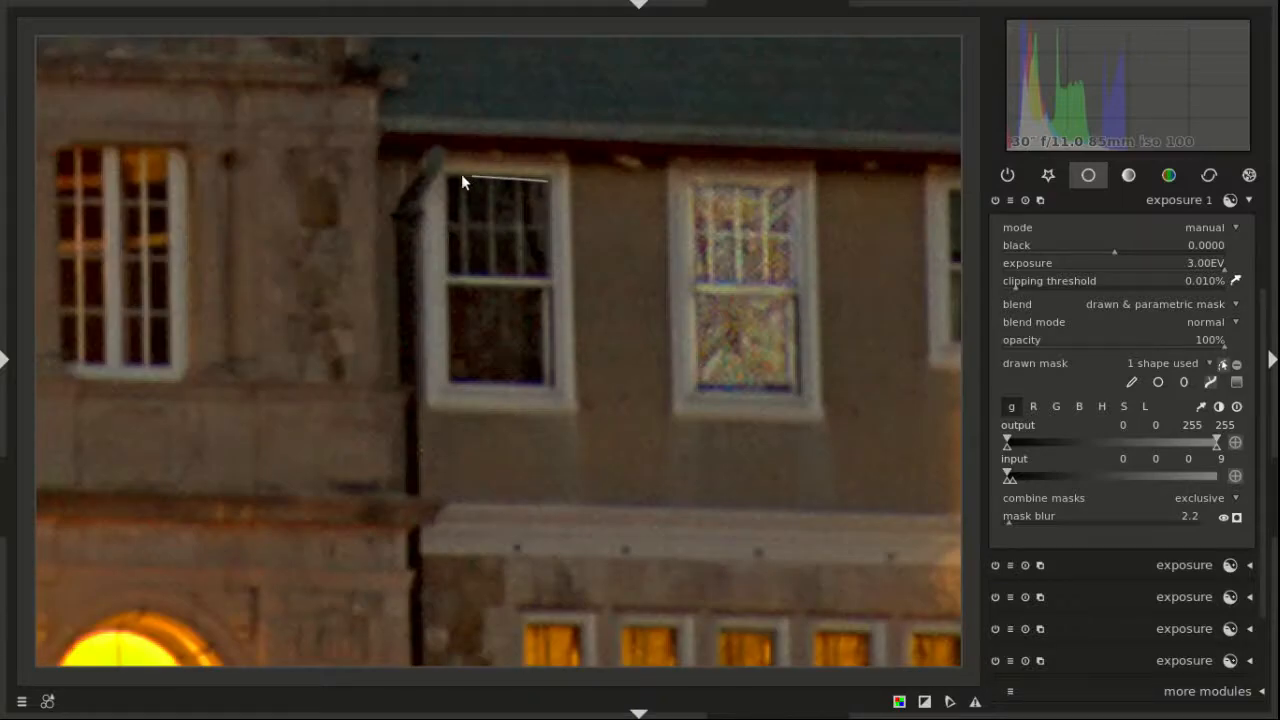
pyautogui.click(448, 177)
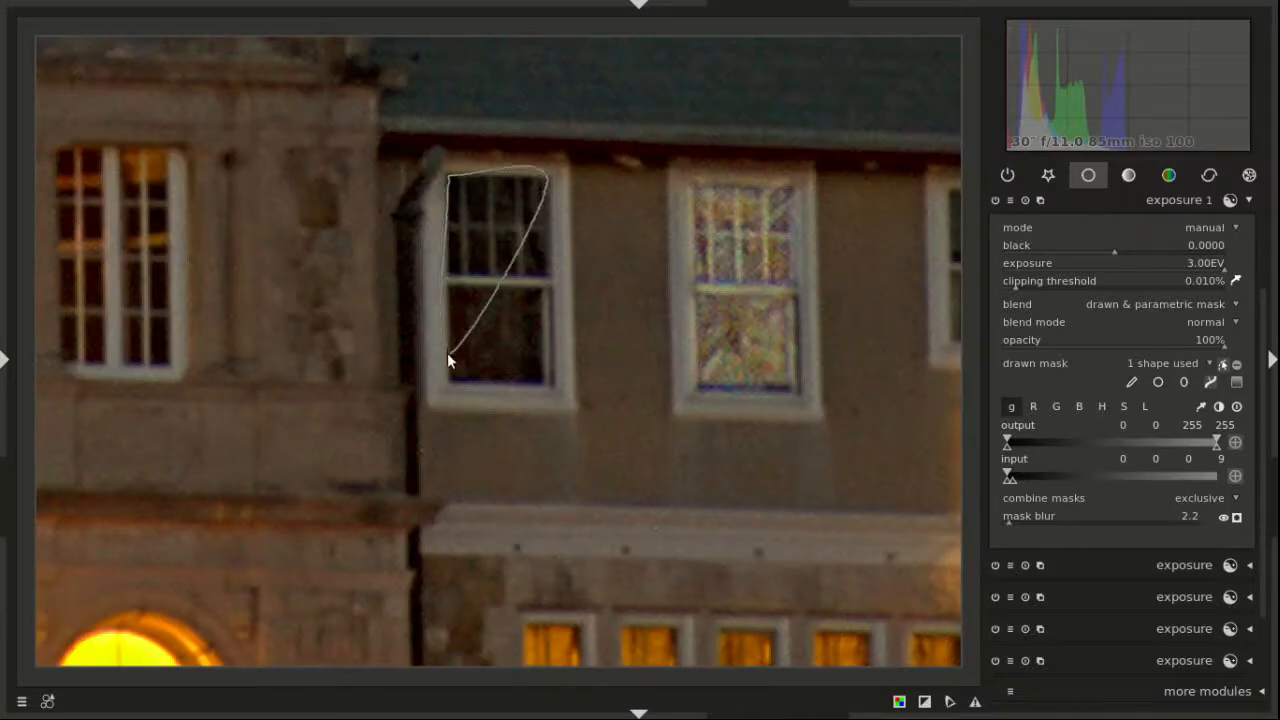
pyautogui.click(449, 381)
pyautogui.click(544, 381)
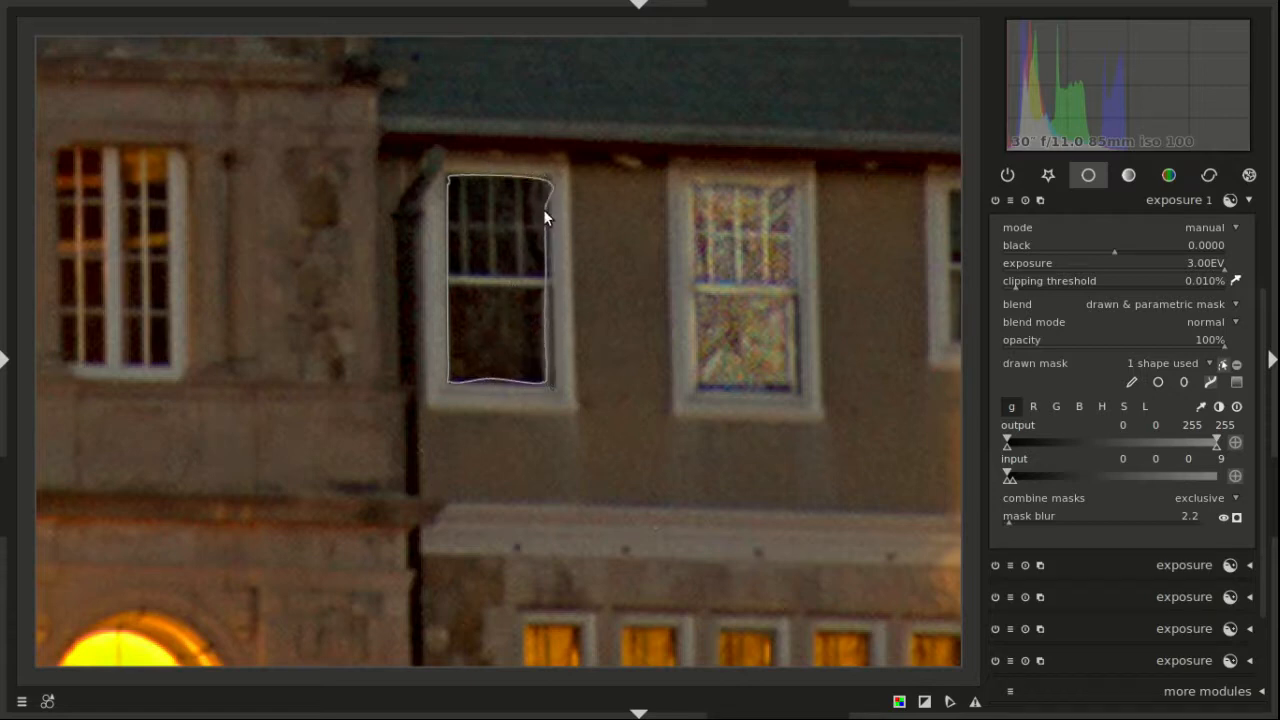
pyautogui.rightClick(548, 181)
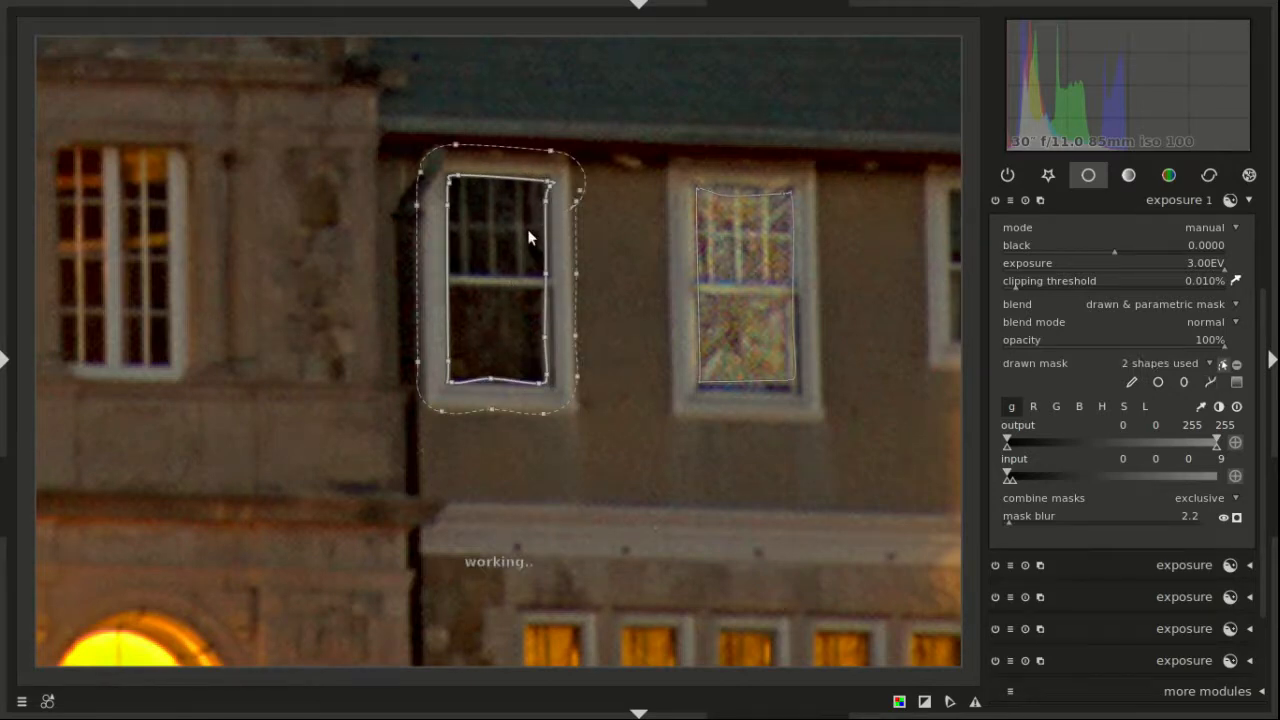
pyautogui.scroll(-6, 560, 236)
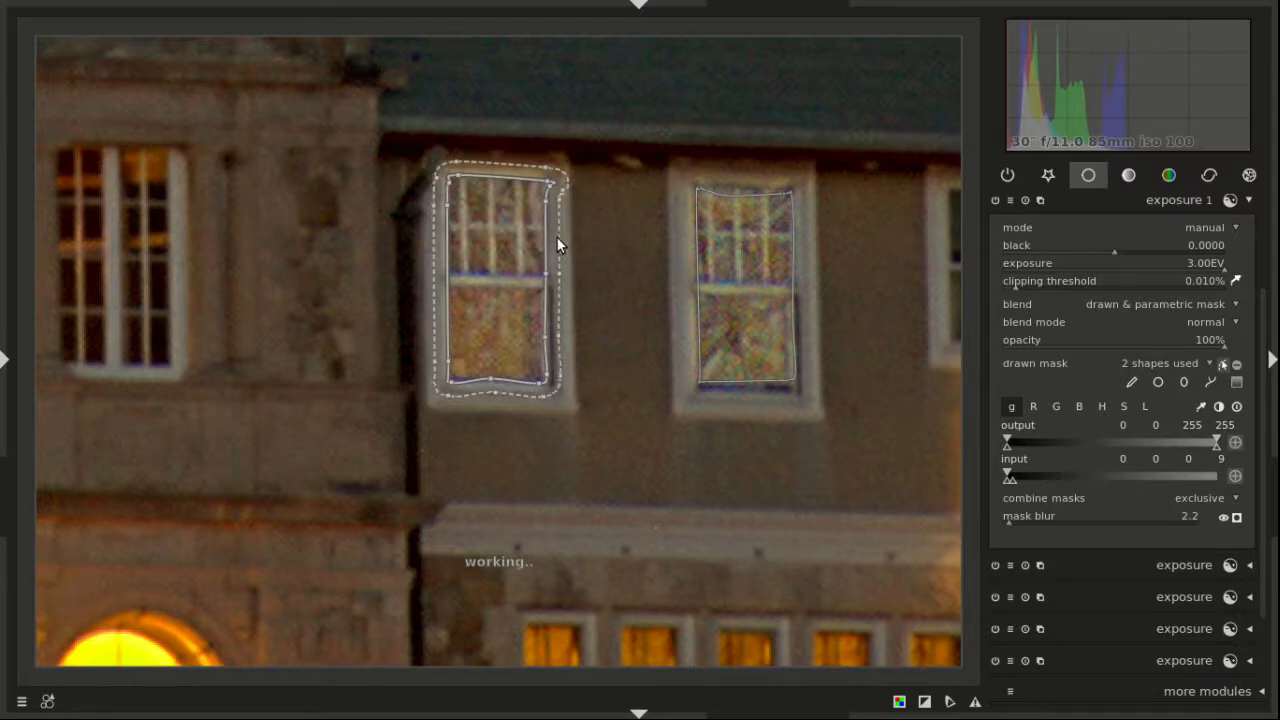
# Step: Hide the shape outlines of exposure 1's drawn mask
pyautogui.click(1236, 364)
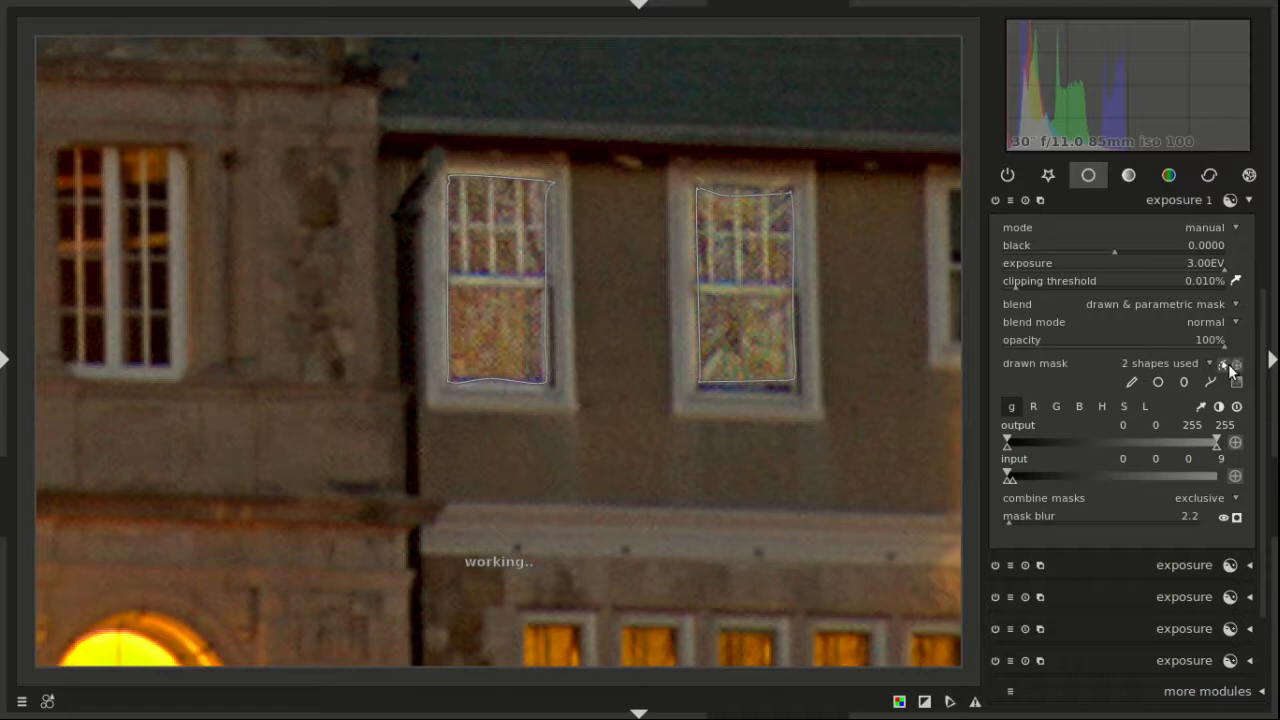
pyautogui.click(1236, 366)
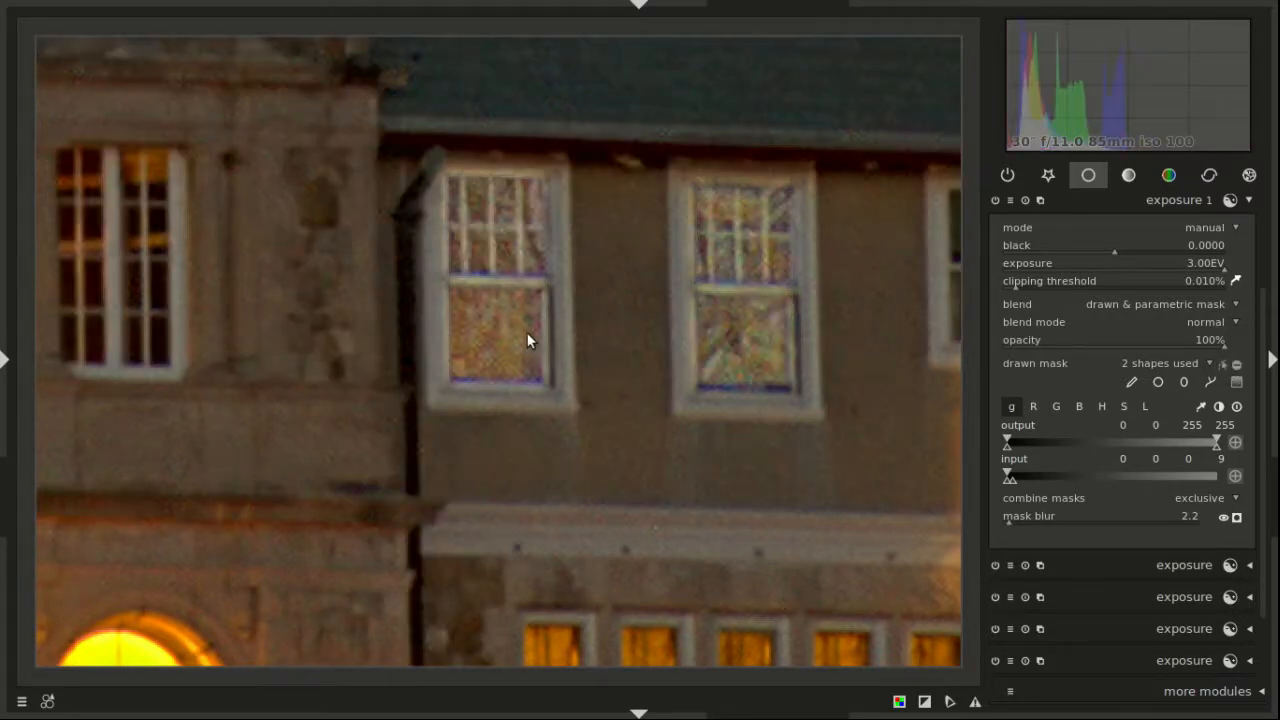
pyautogui.scroll(-1, 630, 398)
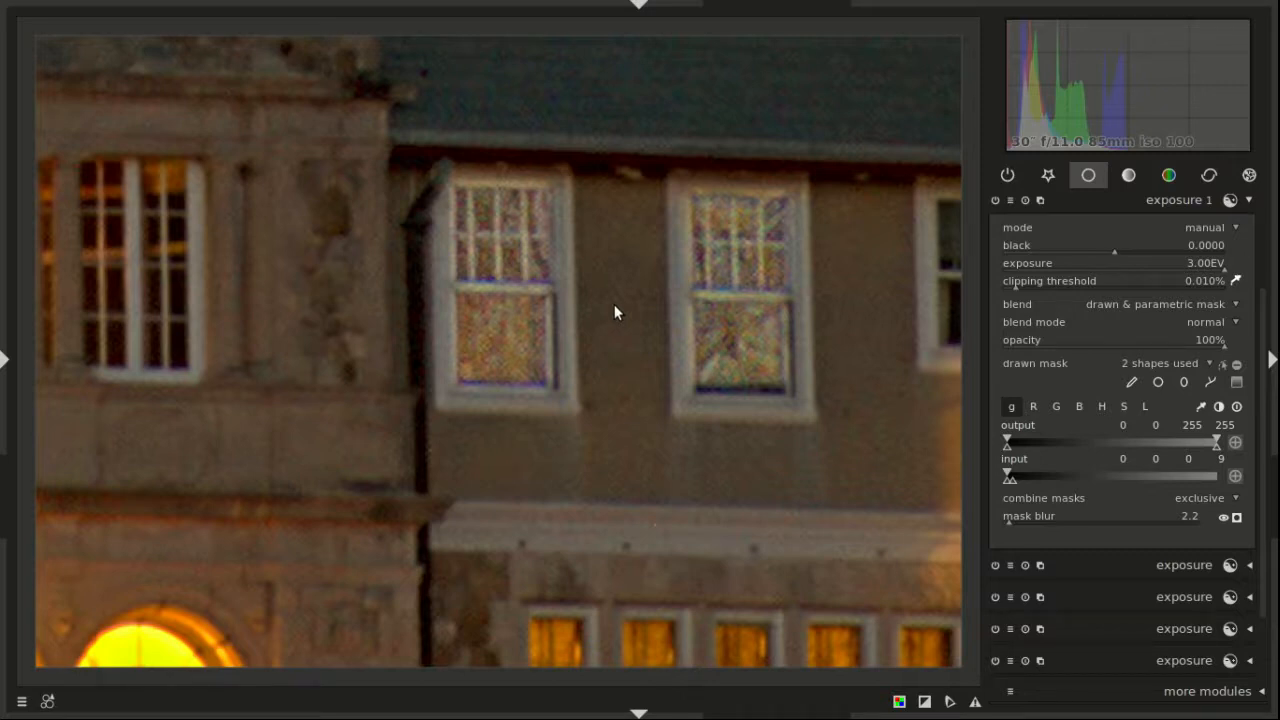
# Step: Return to the lighttable, open the portrait of the two seated women for editing and collapse its exposure settings
pyautogui.press('l')
pyautogui.scroll(-1, 614, 304)
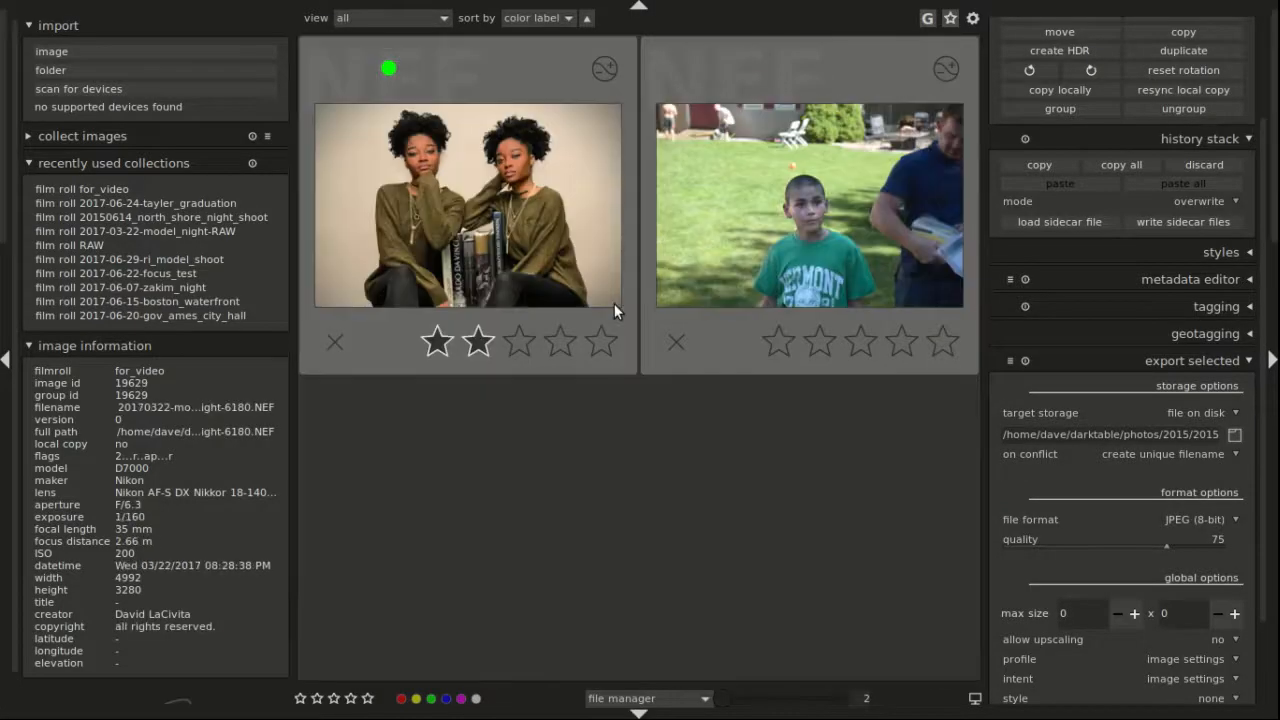
pyautogui.scroll(1, 614, 303)
pyautogui.scroll(-1, 614, 303)
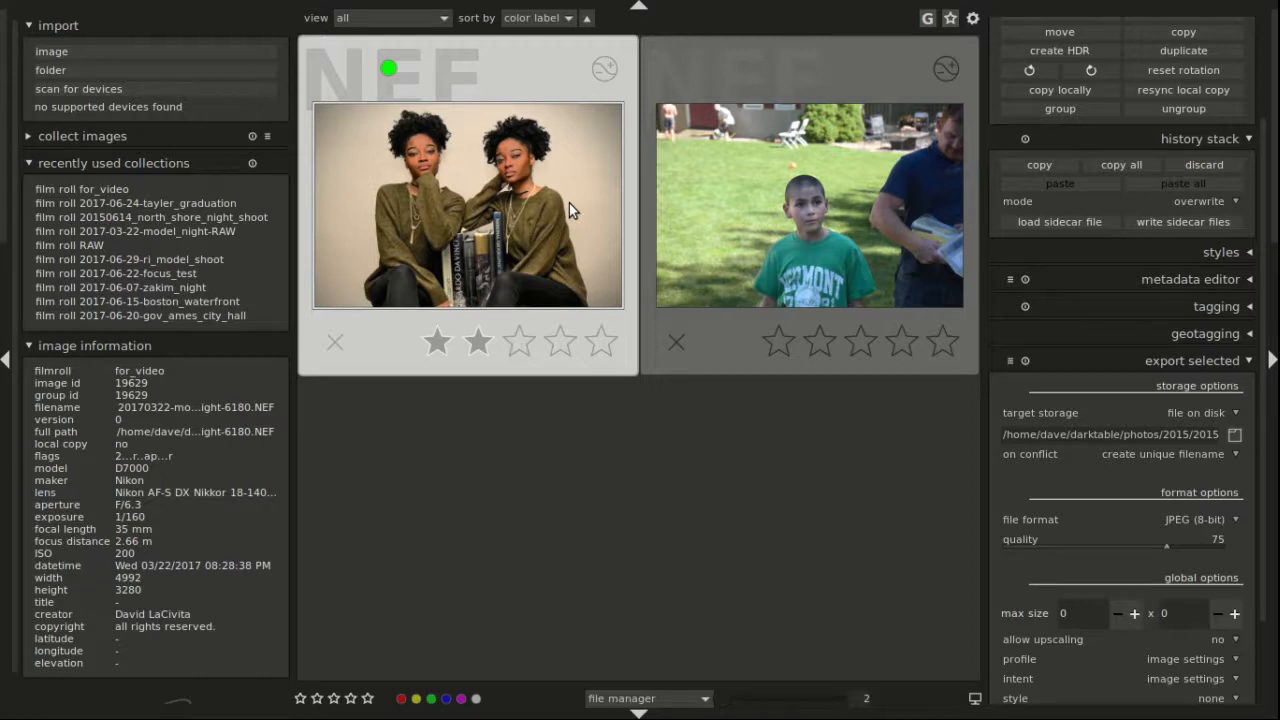
pyautogui.doubleClick(464, 268)
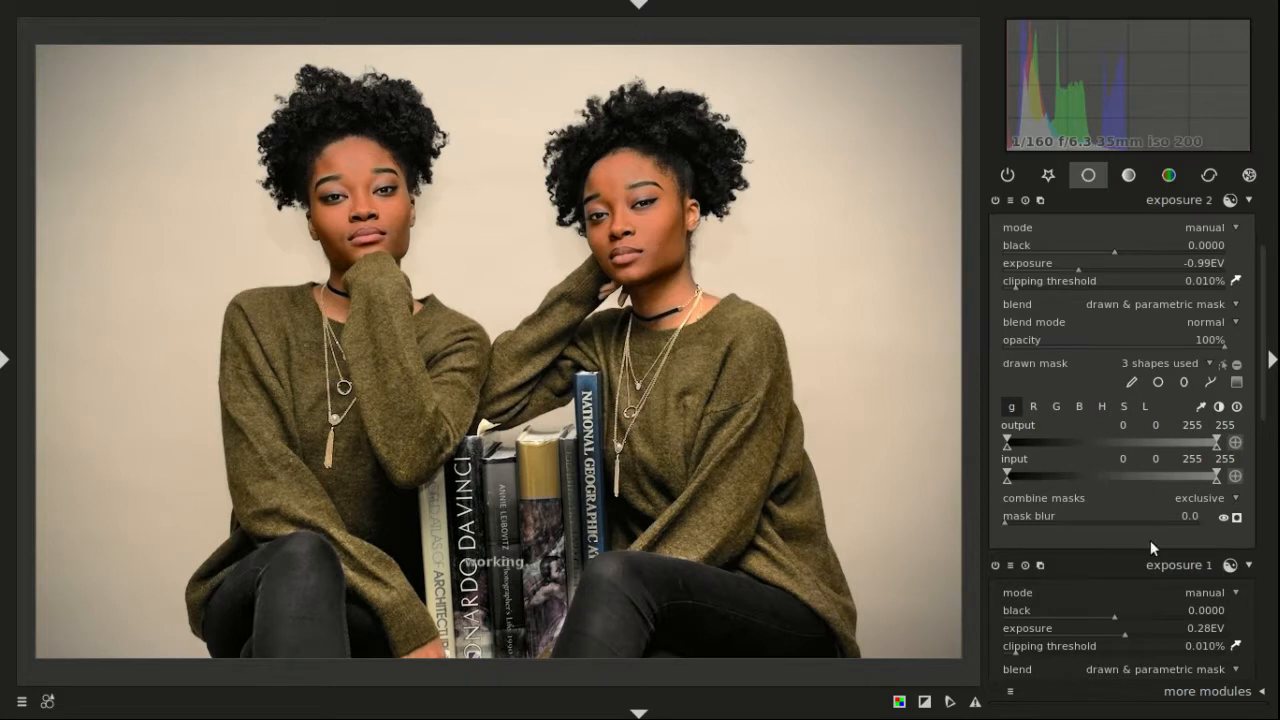
pyautogui.click(1157, 198)
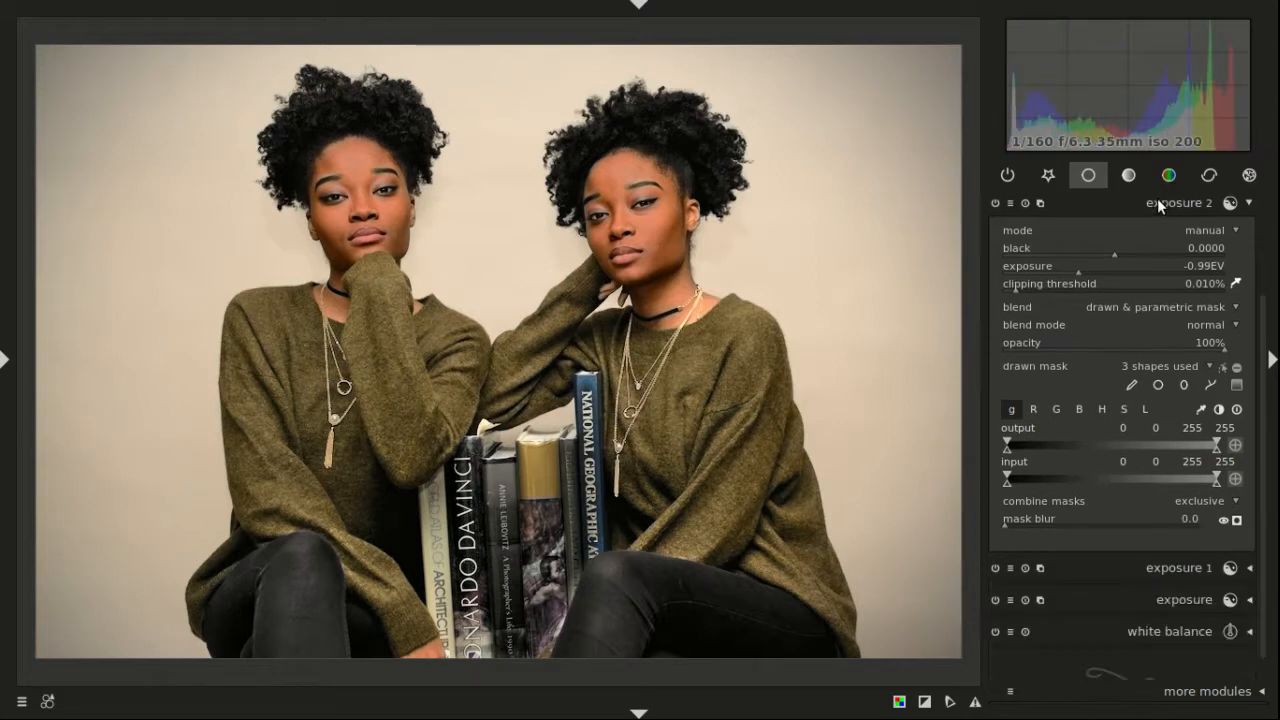
pyautogui.click(1157, 198)
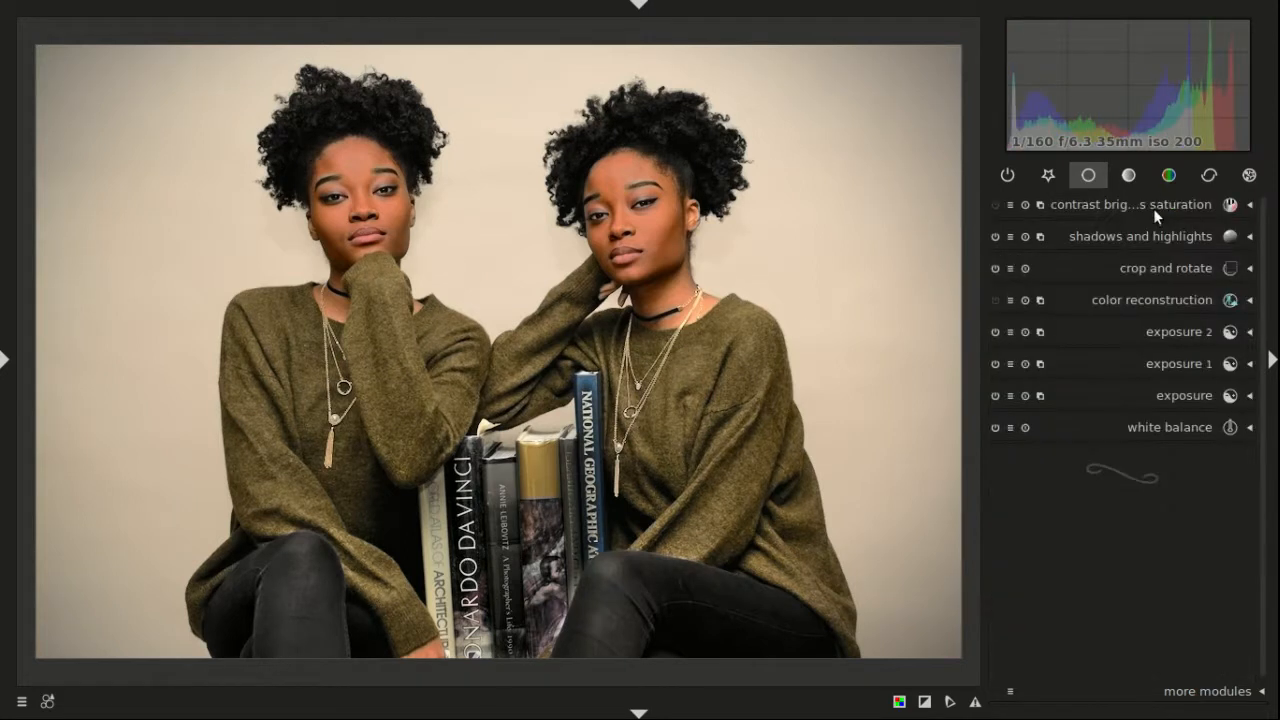
# Step: Set the crop aspect to 5:4 in portrait orientation and move the crop frame to the middle of the two women
pyautogui.click(1162, 268)
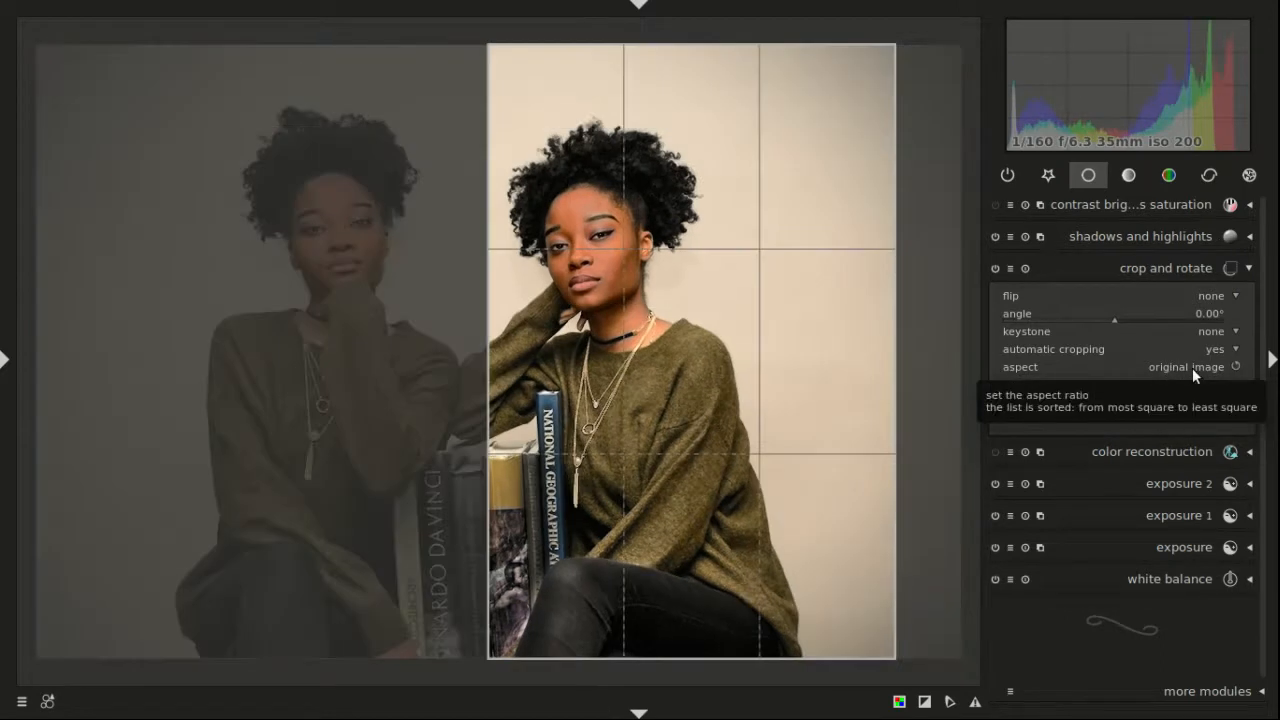
pyautogui.click(1192, 368)
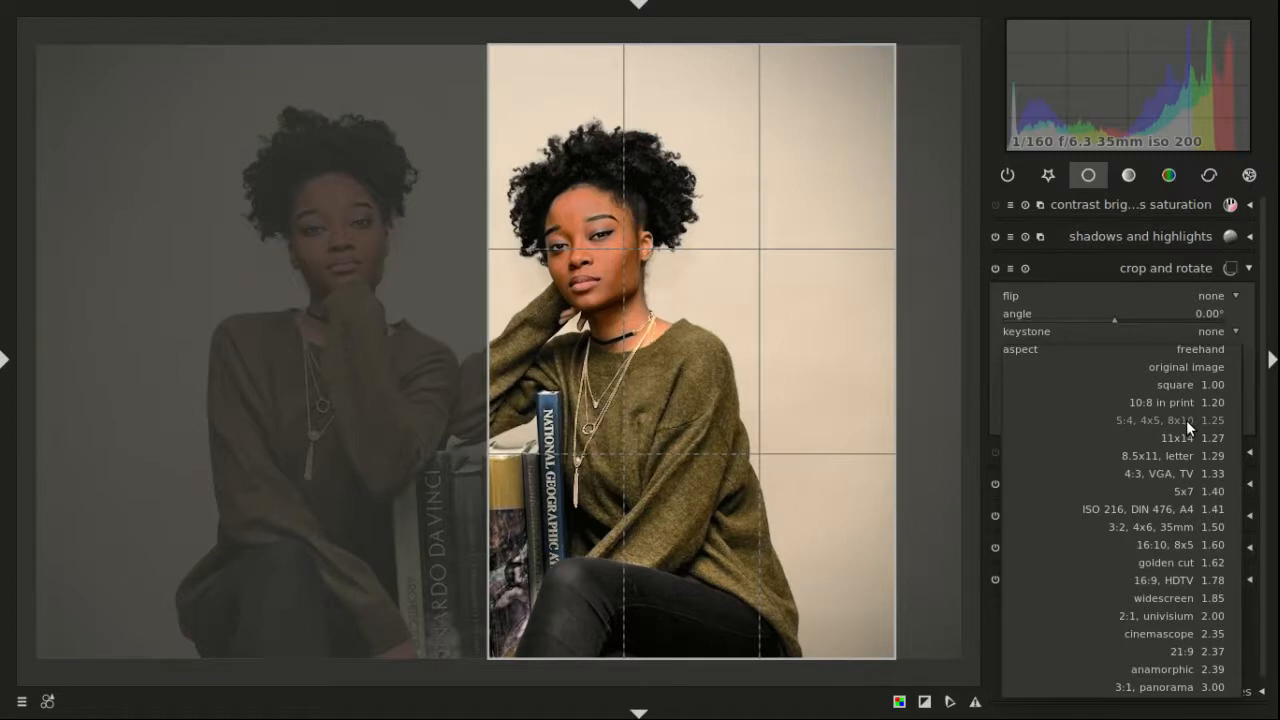
pyautogui.click(1186, 420)
pyautogui.moveTo(676, 350); pyautogui.dragTo(461, 326)
pyautogui.click(1236, 367)
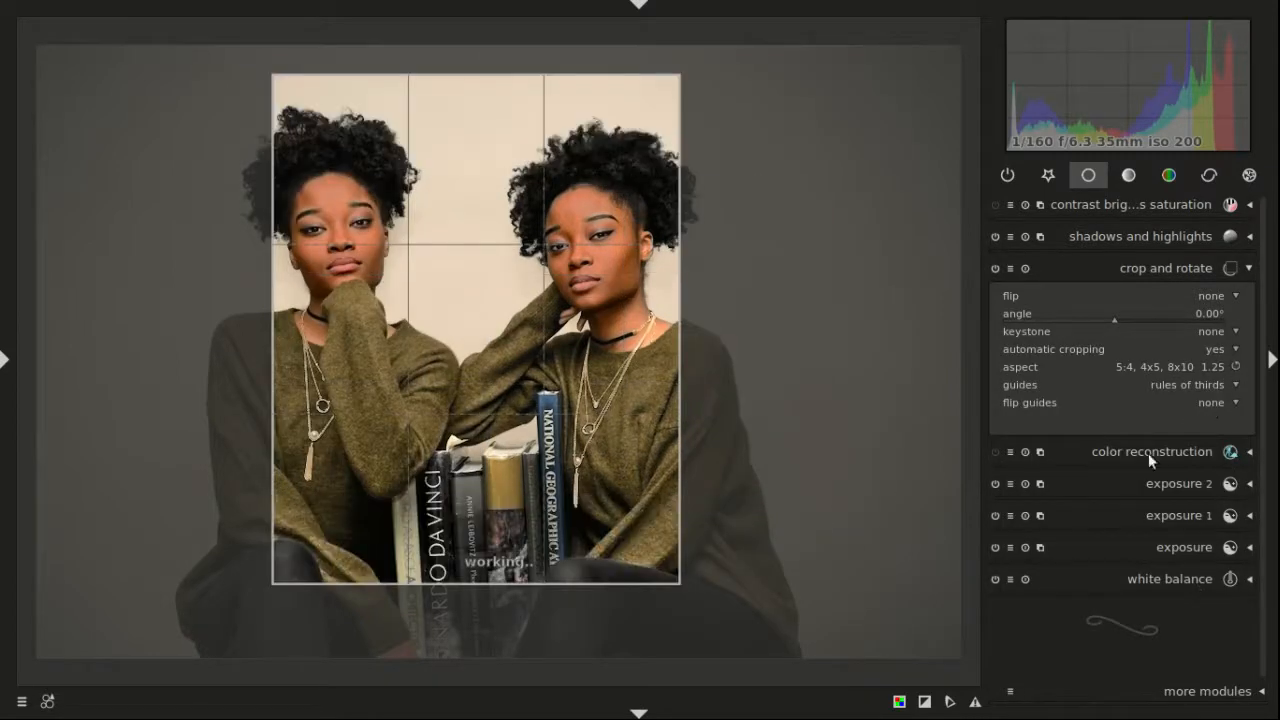
# Step: Enlarge the 5:4 crop frame to the photo's full height around both women and apply the crop
pyautogui.moveTo(474, 78); pyautogui.dragTo(483, 43)
pyautogui.moveTo(497, 550); pyautogui.dragTo(466, 640)
pyautogui.moveTo(474, 137); pyautogui.dragTo(486, 26)
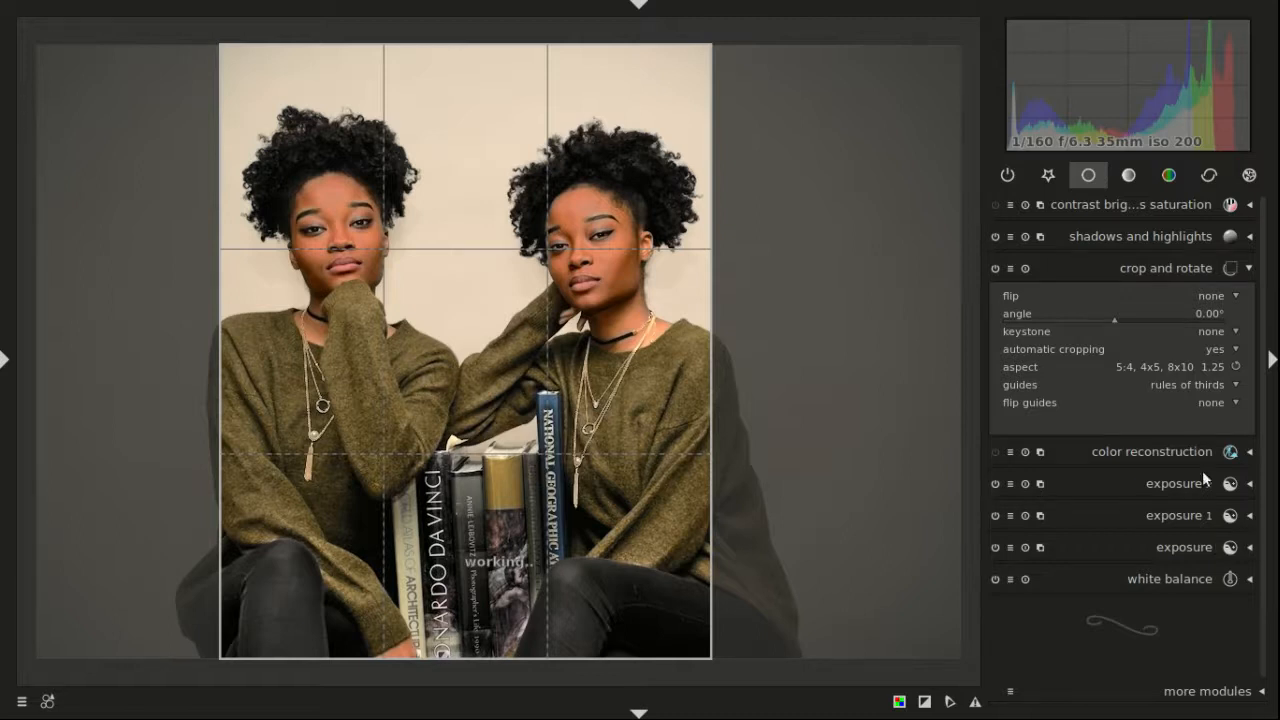
pyautogui.click(1173, 266)
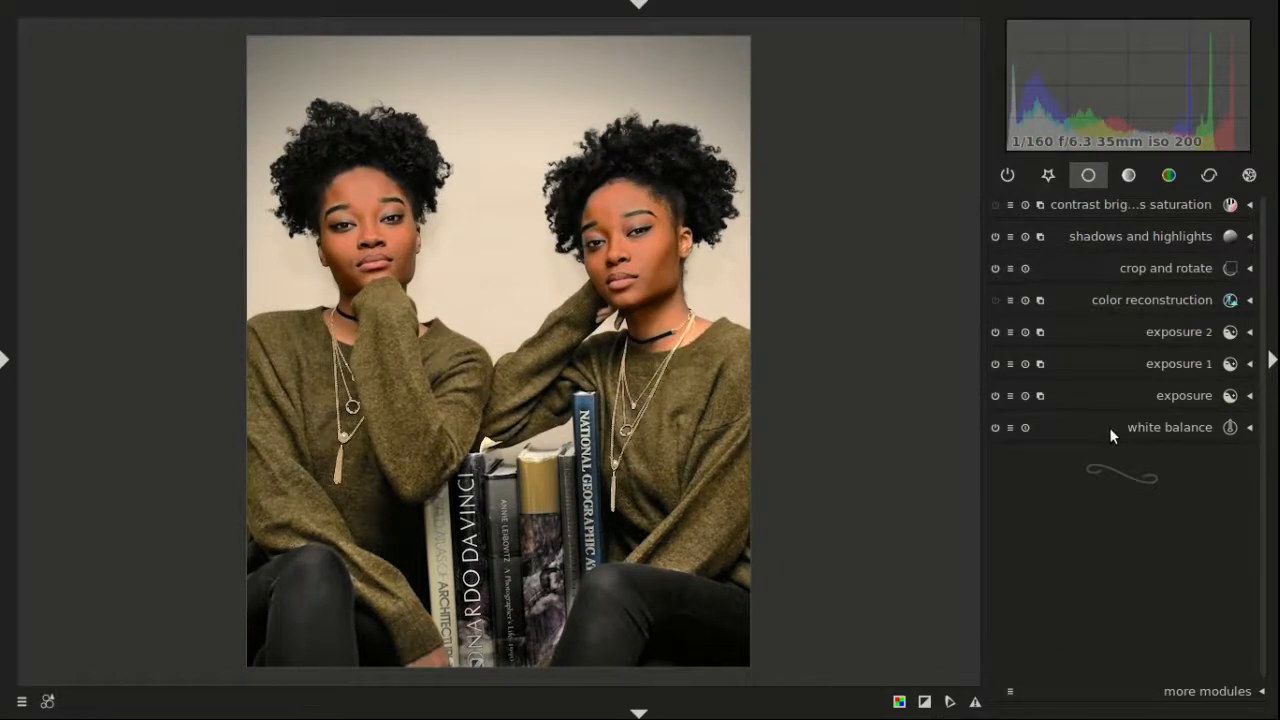
# Step: Return to the lighttable and open the backyard photo of the boy in the green shirt for editing
pyautogui.press('l')
pyautogui.press('2')
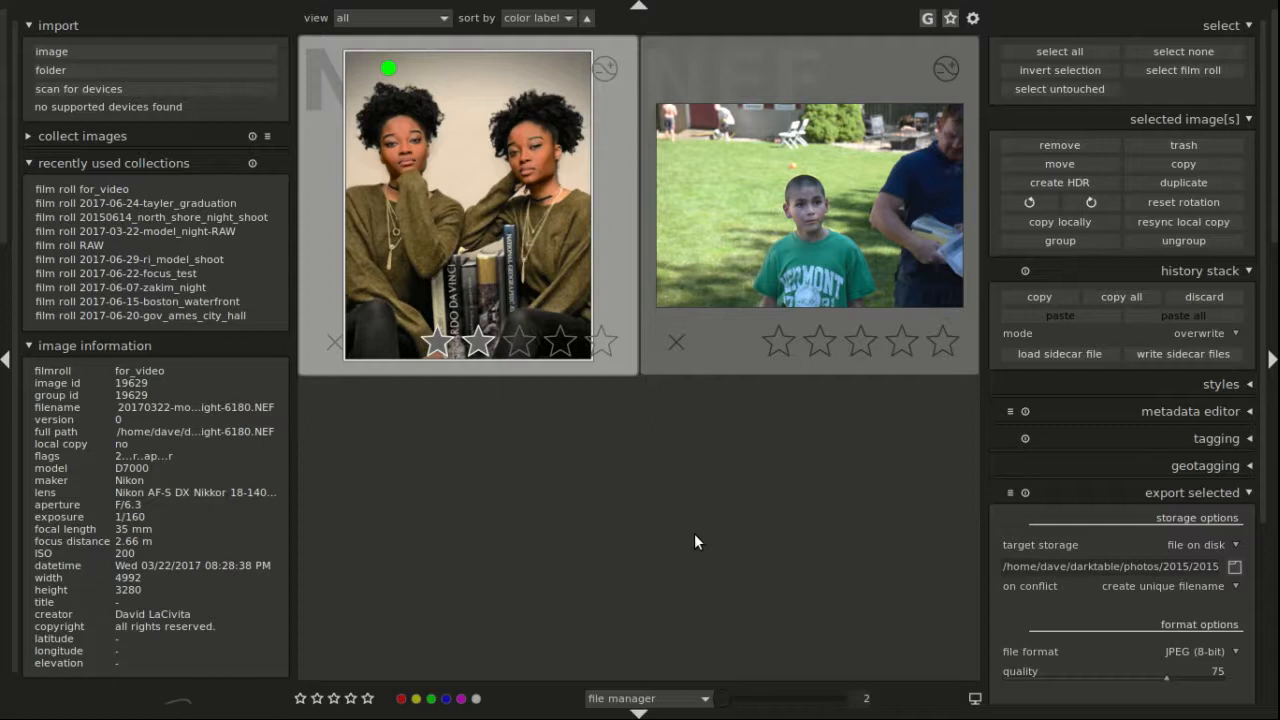
pyautogui.scroll(1, 694, 534)
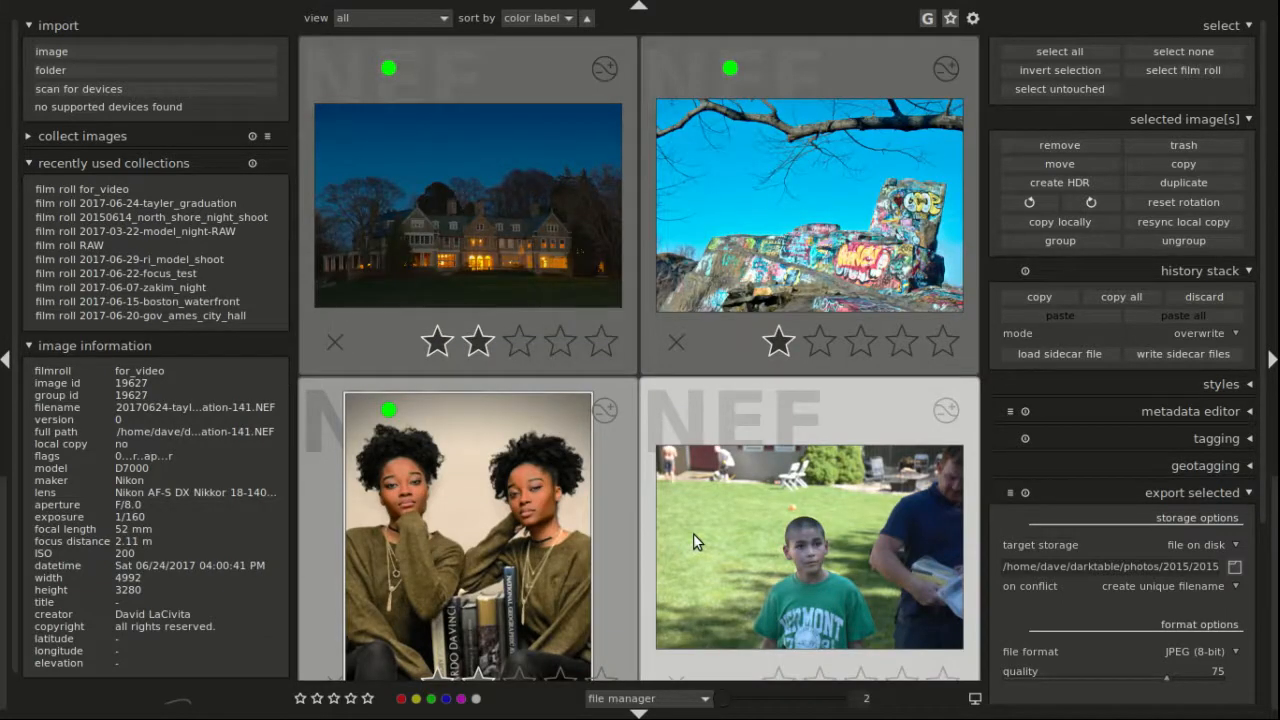
pyautogui.scroll(-1, 692, 532)
pyautogui.scroll(1, 692, 532)
pyautogui.doubleClick(829, 543)
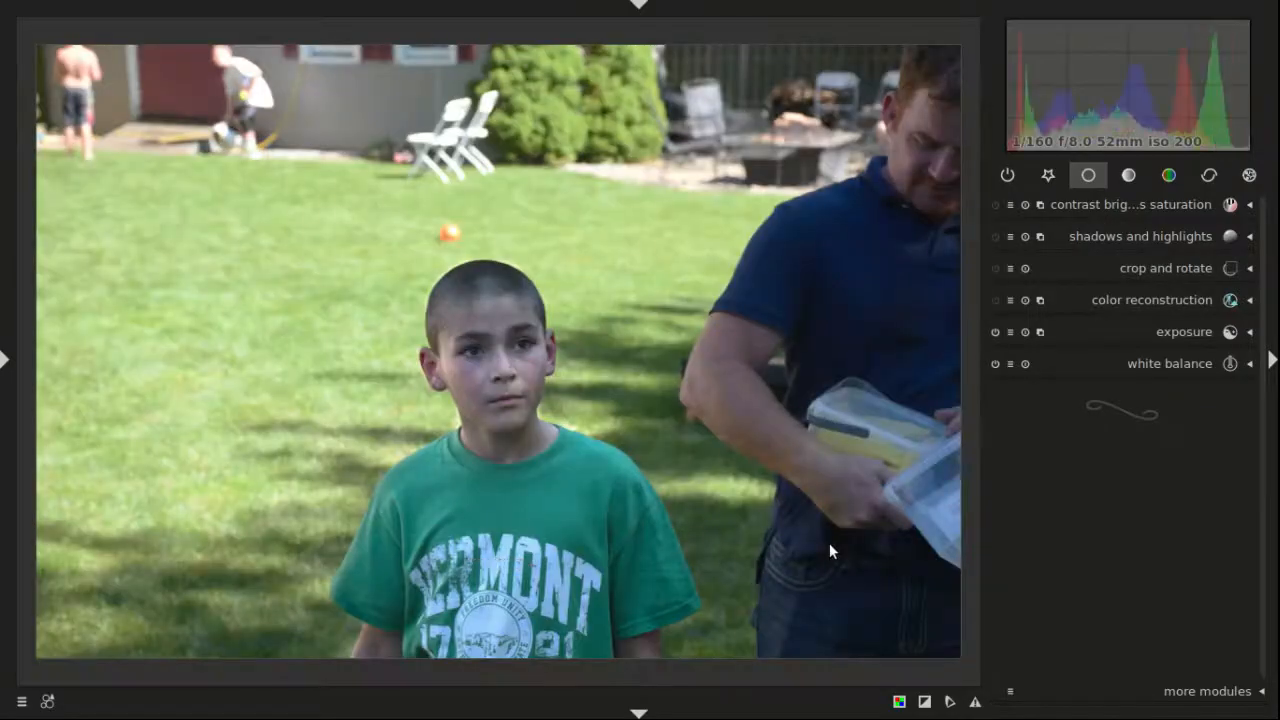
# Step: Show the over- and underexposure indicator and set the exposure module's black level to 0.0158
pyautogui.press('o')
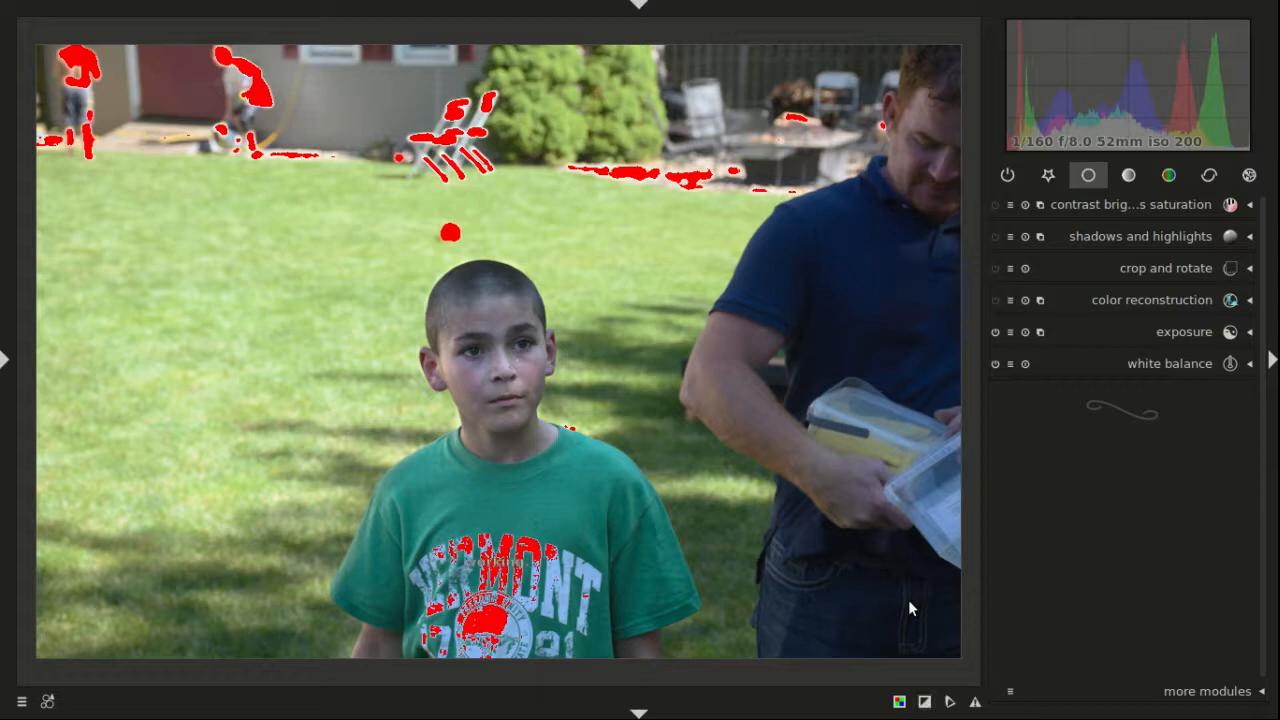
pyautogui.click(926, 701)
pyautogui.click(1160, 325)
pyautogui.moveTo(1116, 381); pyautogui.dragTo(1139, 384)
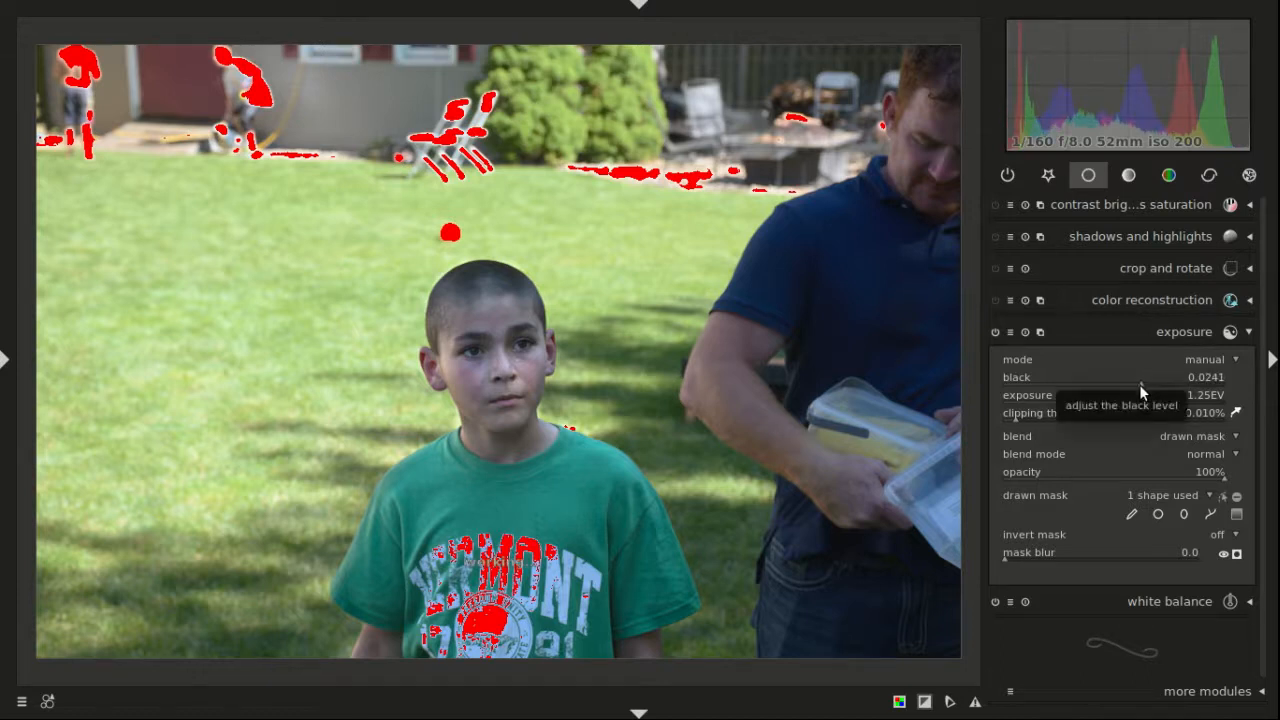
pyautogui.moveTo(1139, 384); pyautogui.dragTo(1131, 381)
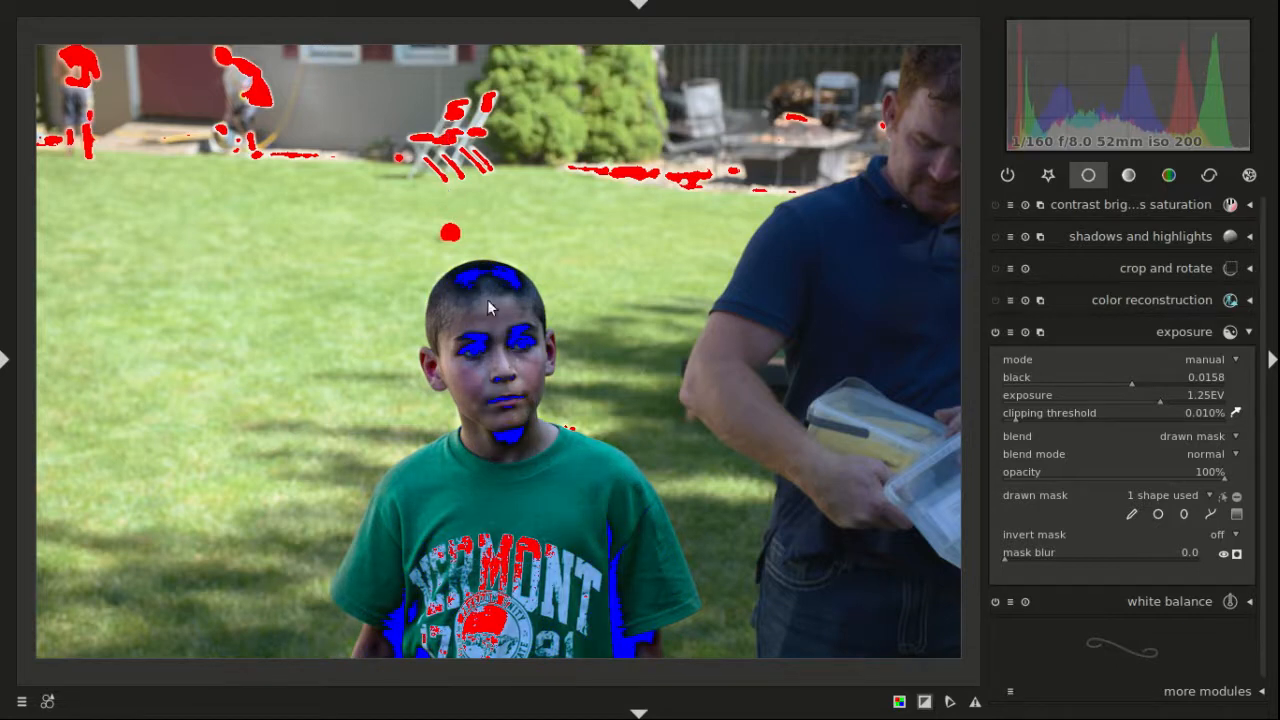
# Step: Turn off the over- and underexposure indicator and reset the exposure module's black level to 0.0000
pyautogui.click(925, 704)
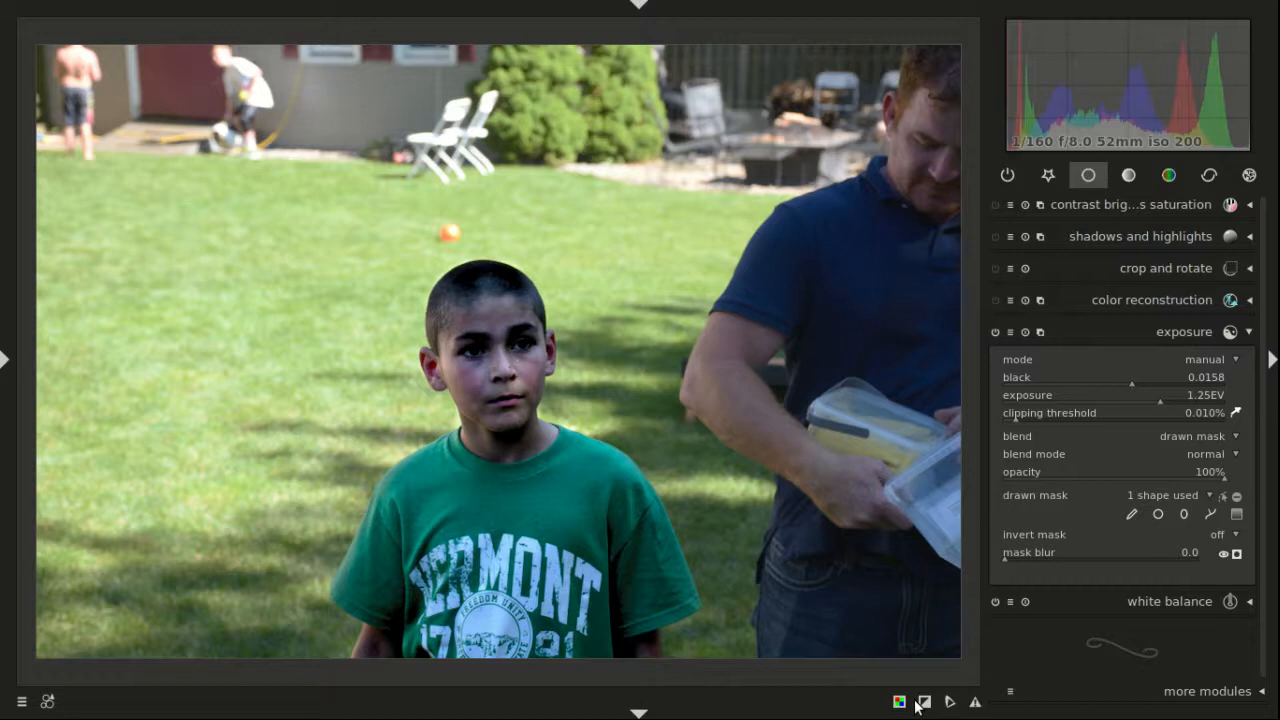
pyautogui.click(917, 703)
pyautogui.click(917, 706)
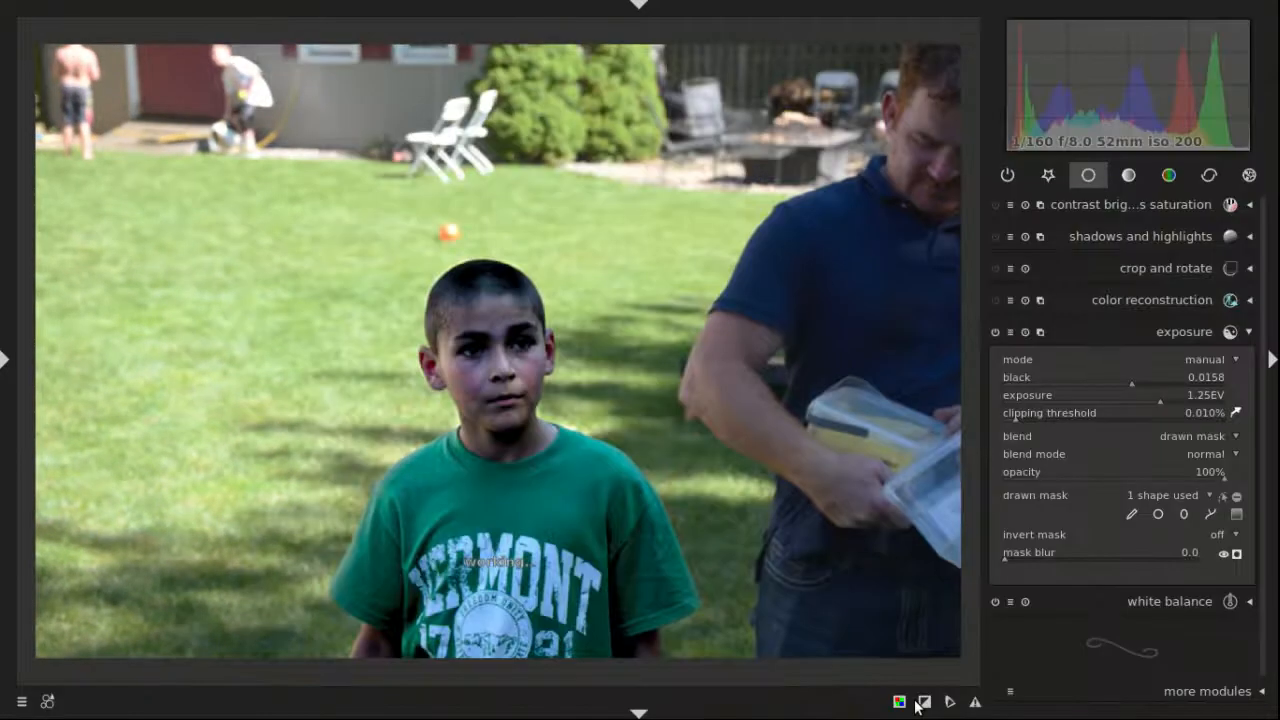
pyautogui.doubleClick(1160, 378)
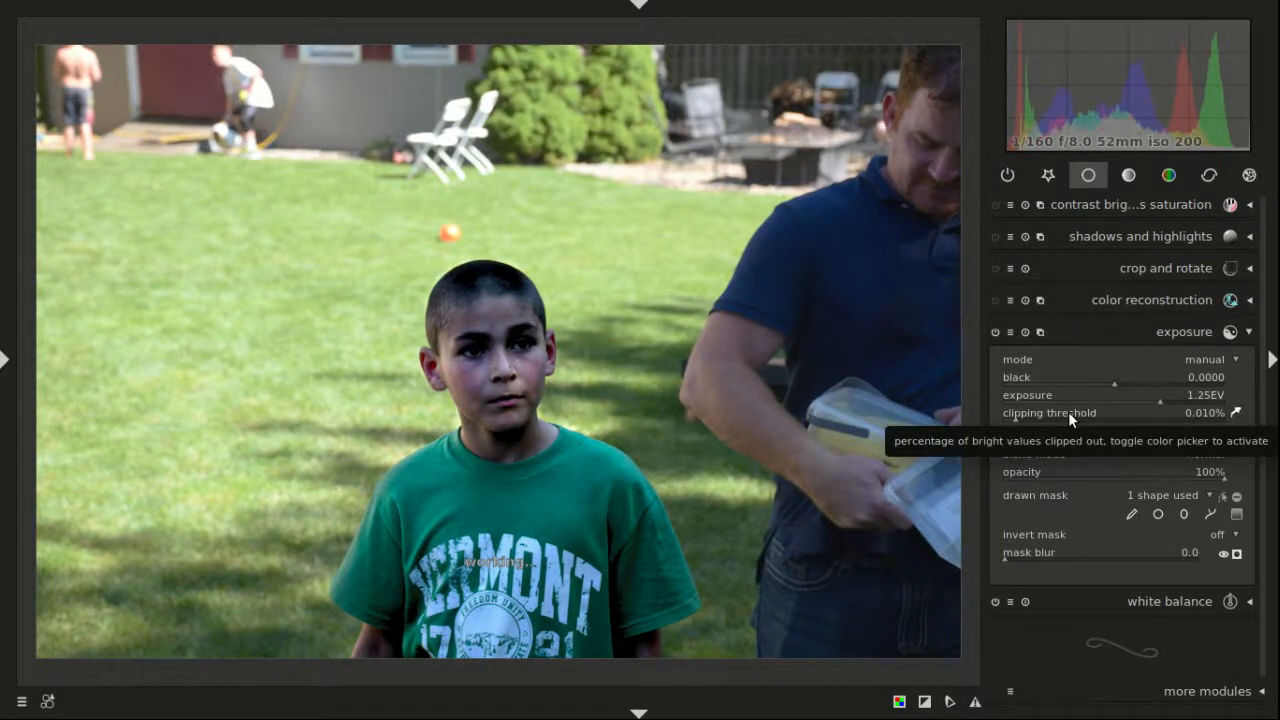
# Step: Return to the lighttable, hide everything around the thumbnails and preview the boy's photo enlarged
pyautogui.press('l')
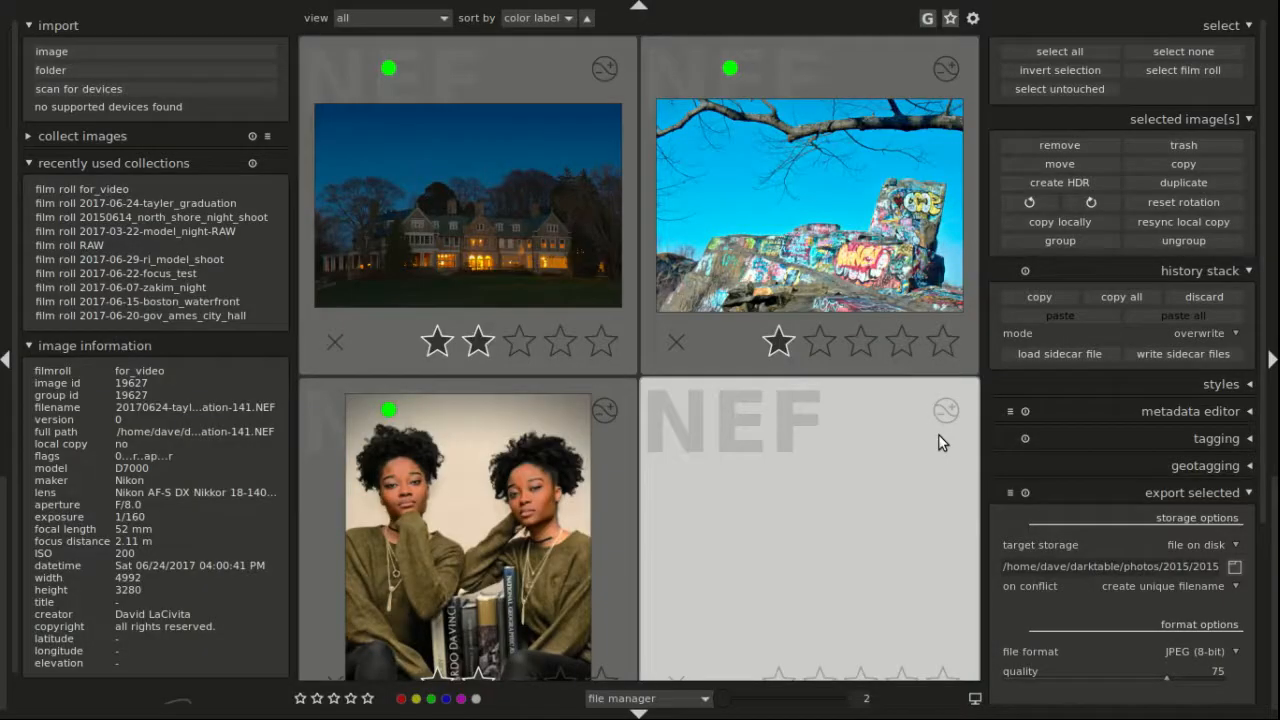
pyautogui.press('Tab')
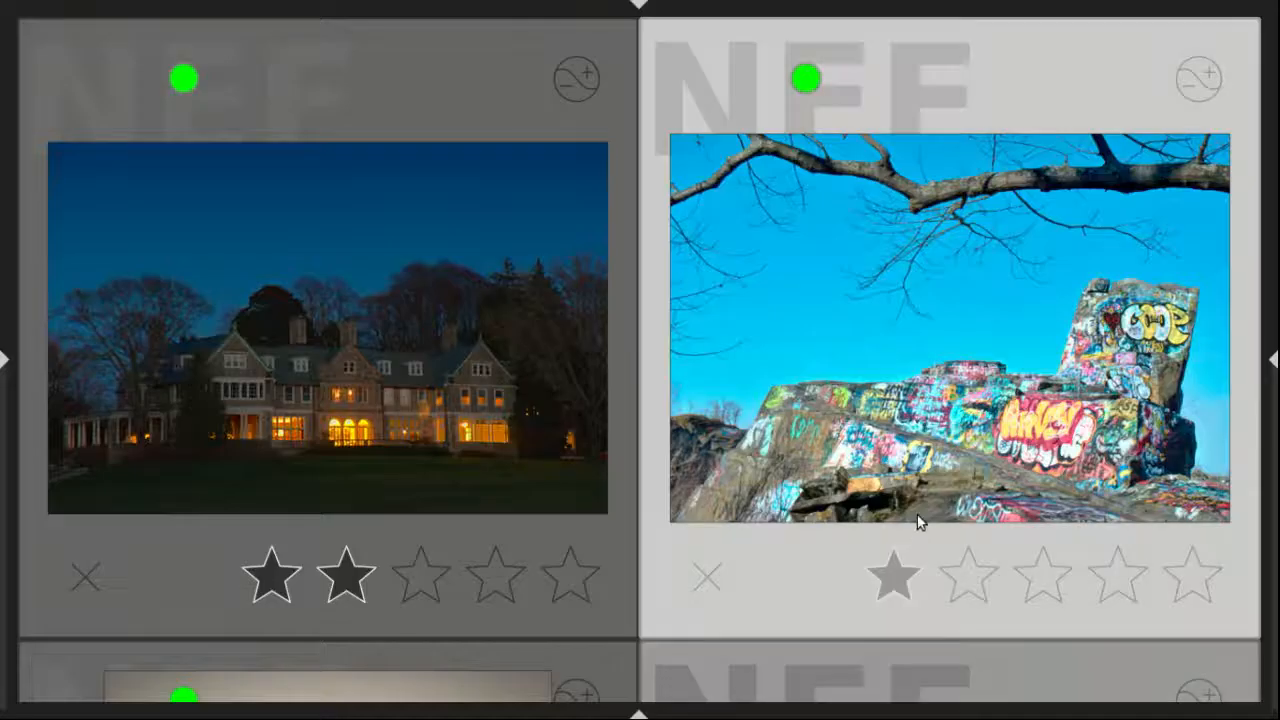
pyautogui.scroll(-1, 922, 463)
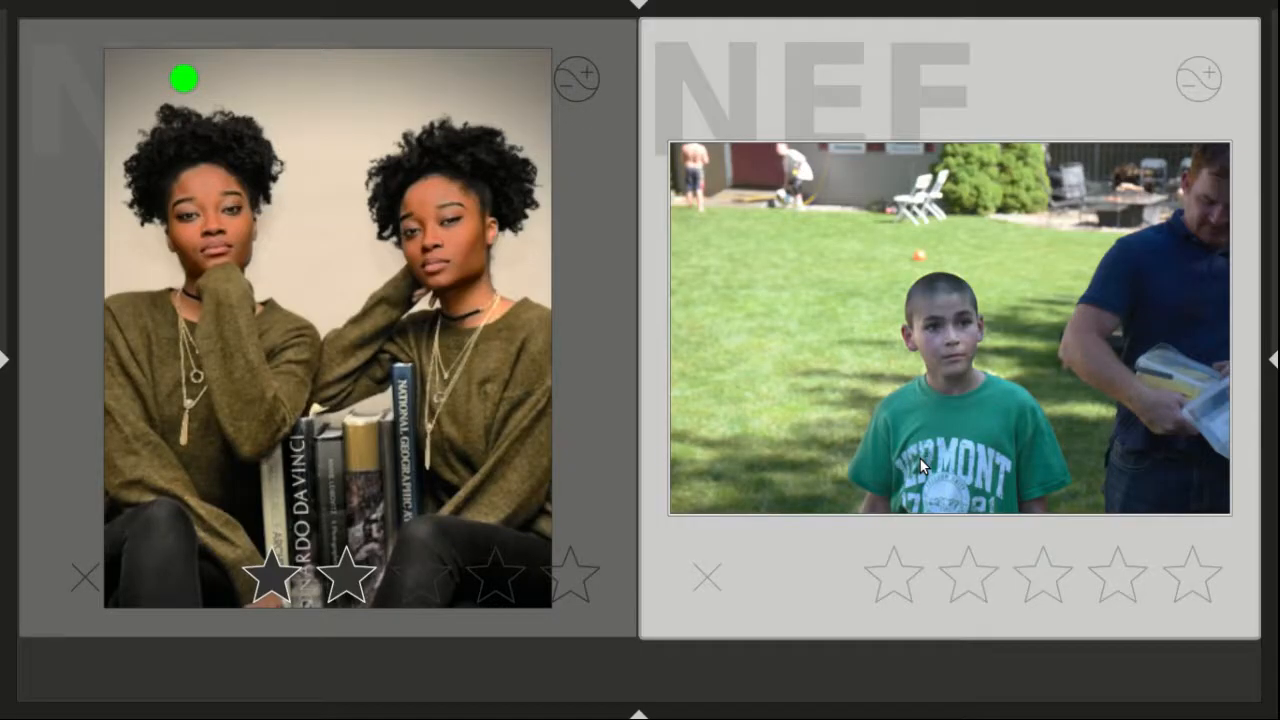
pyautogui.press('w')
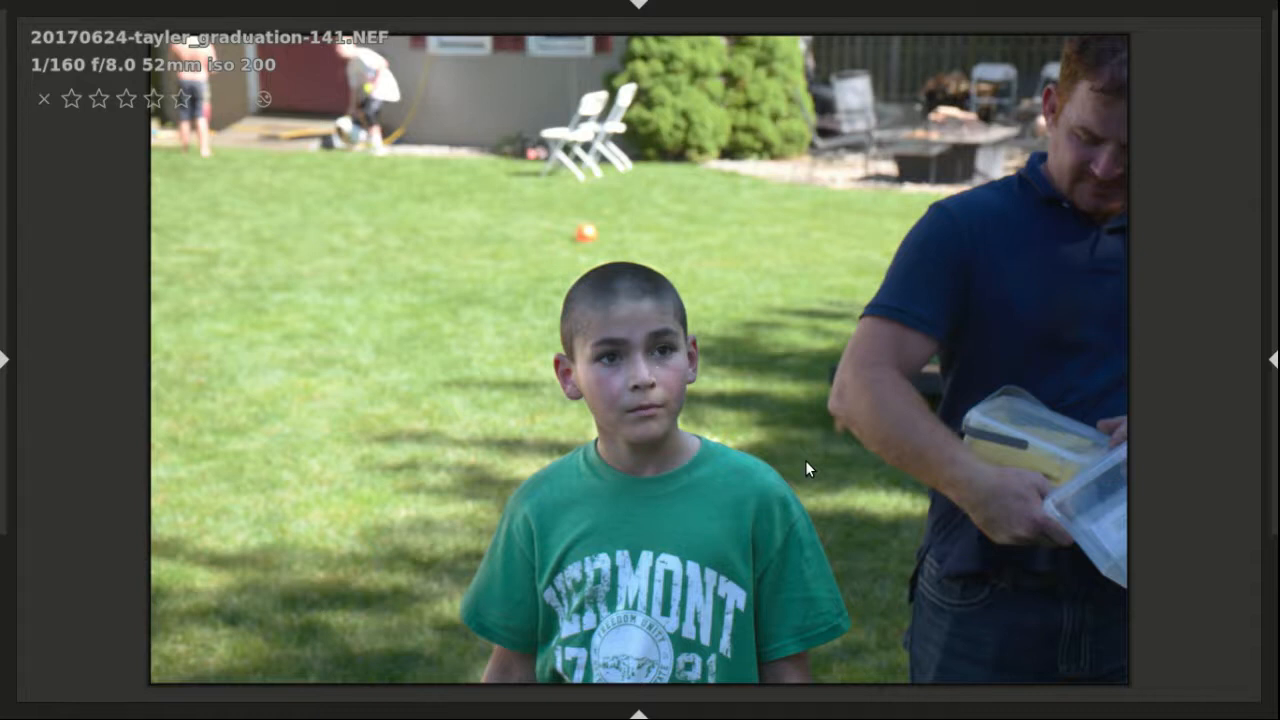
# Step: Reopen the boy's photo in the darkroom, hide the editing modules and show the snapshots and history
pyautogui.press('d')
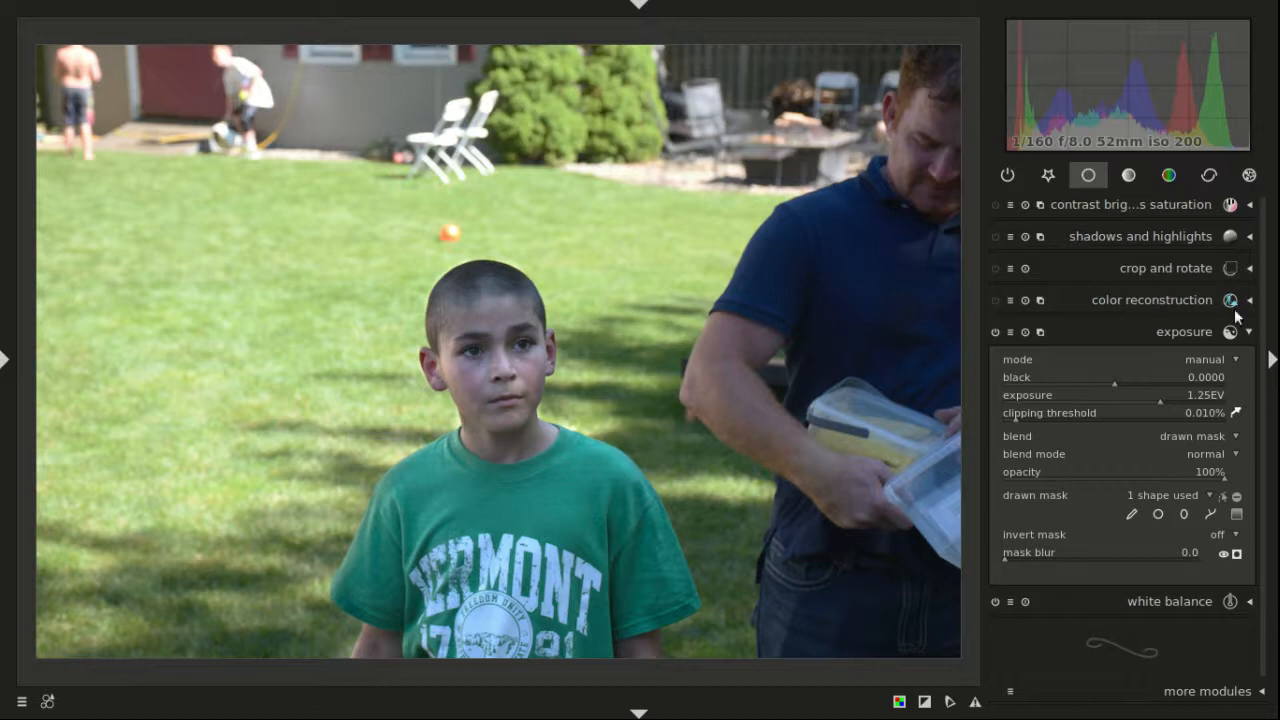
pyautogui.click(1272, 360)
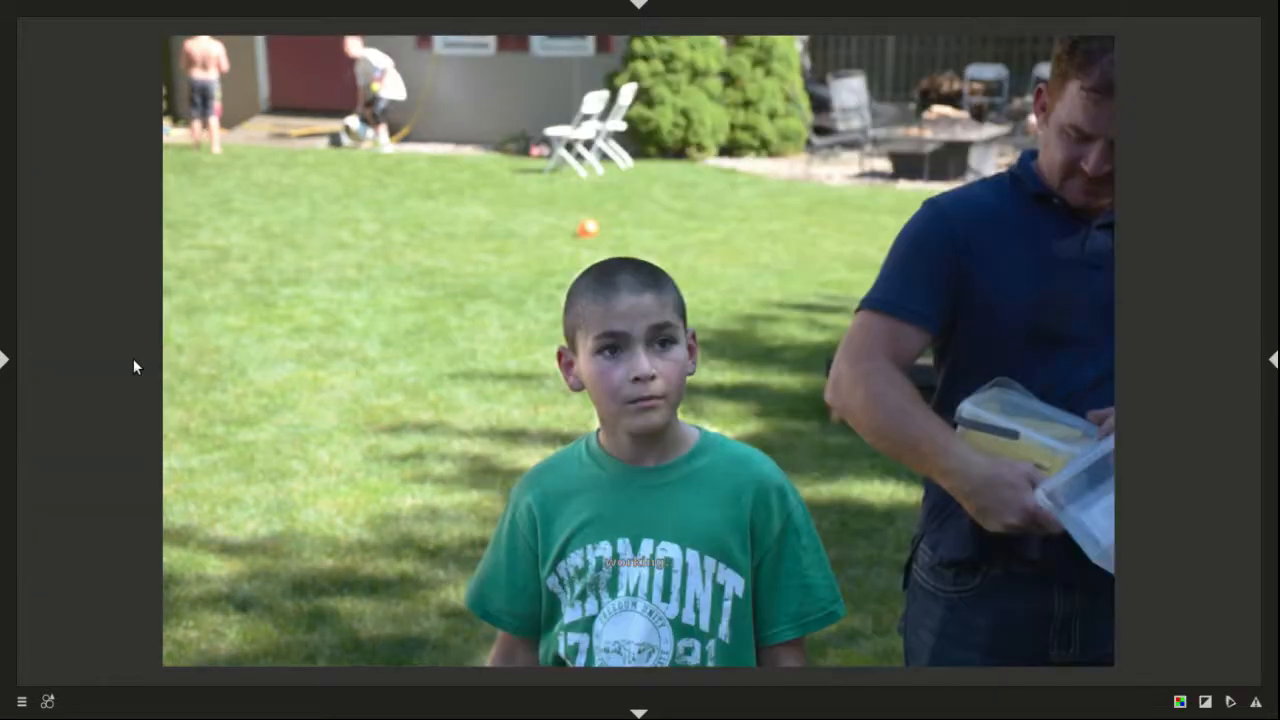
pyautogui.click(4, 360)
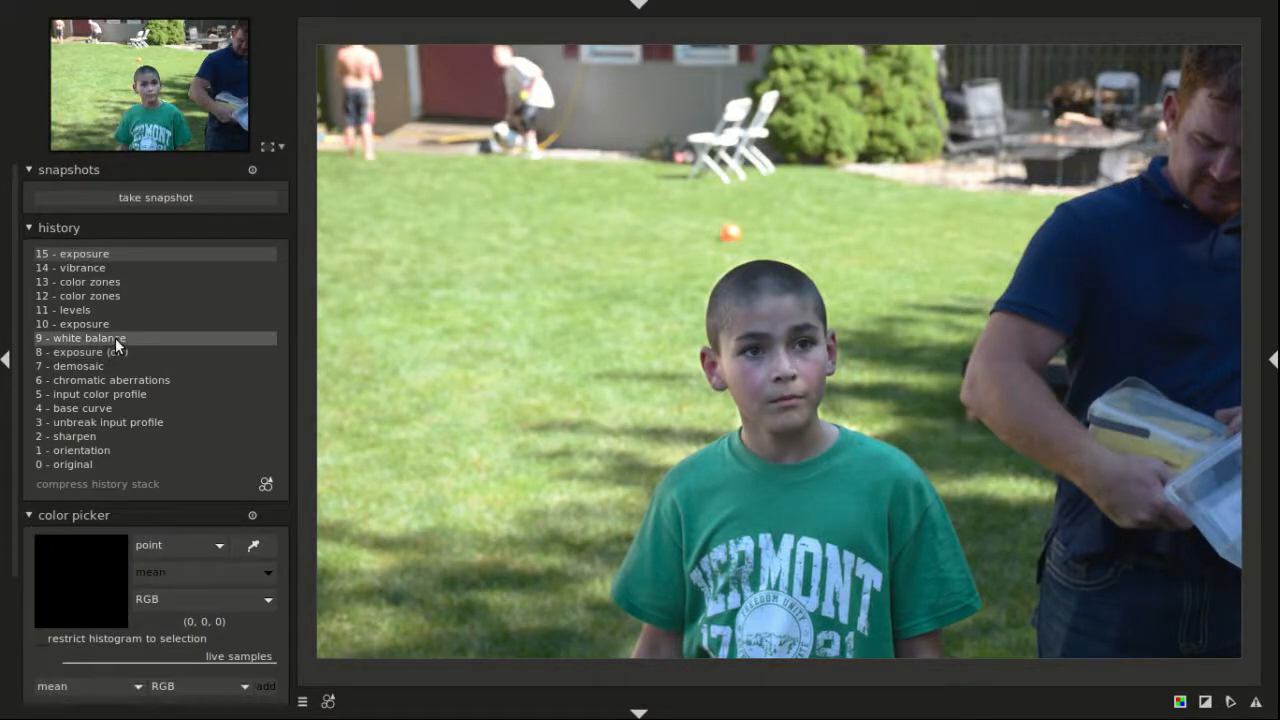
# Step: Take a snapshot of the photo at history step 7, demosaic, and return to history step 15, exposure
pyautogui.click(110, 366)
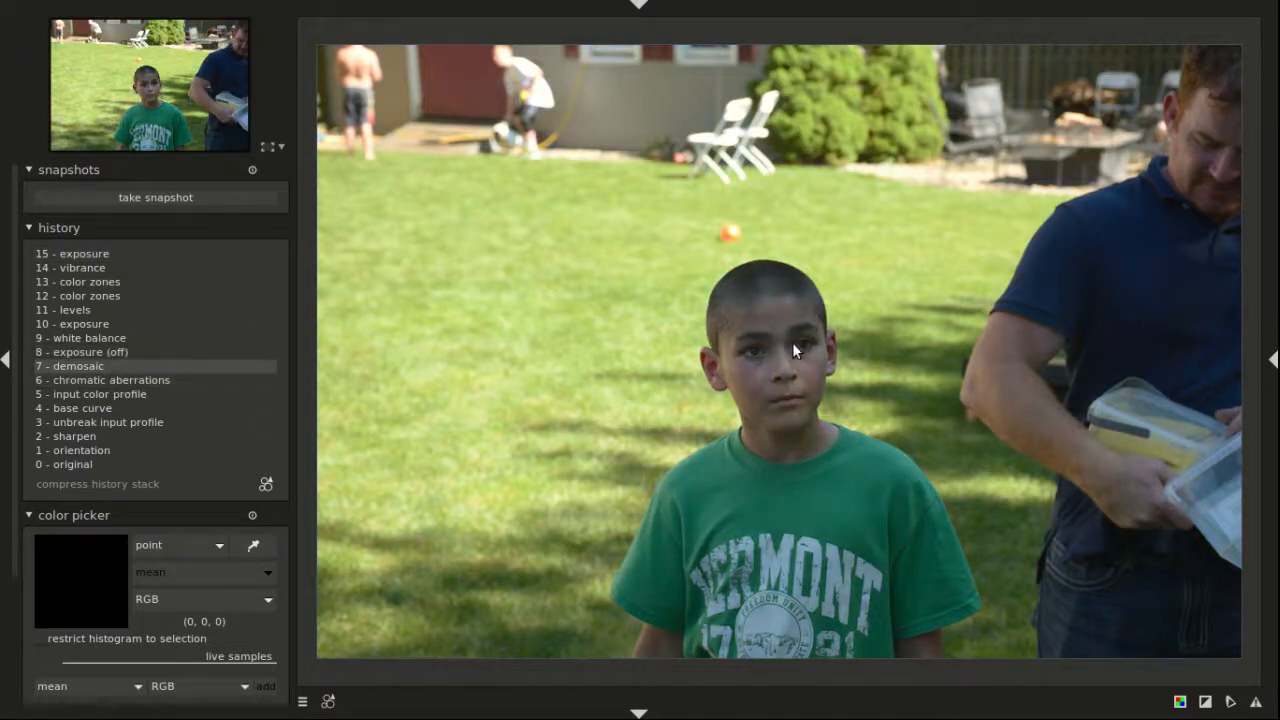
pyautogui.click(188, 197)
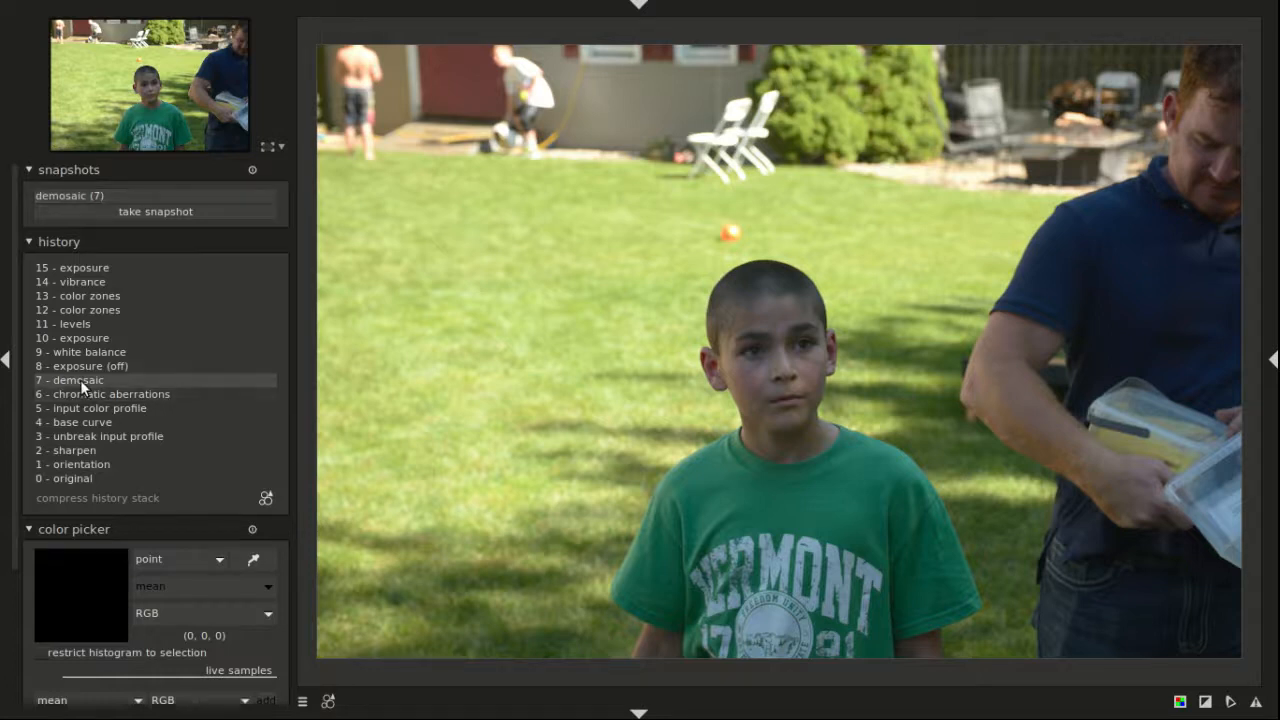
pyautogui.click(93, 267)
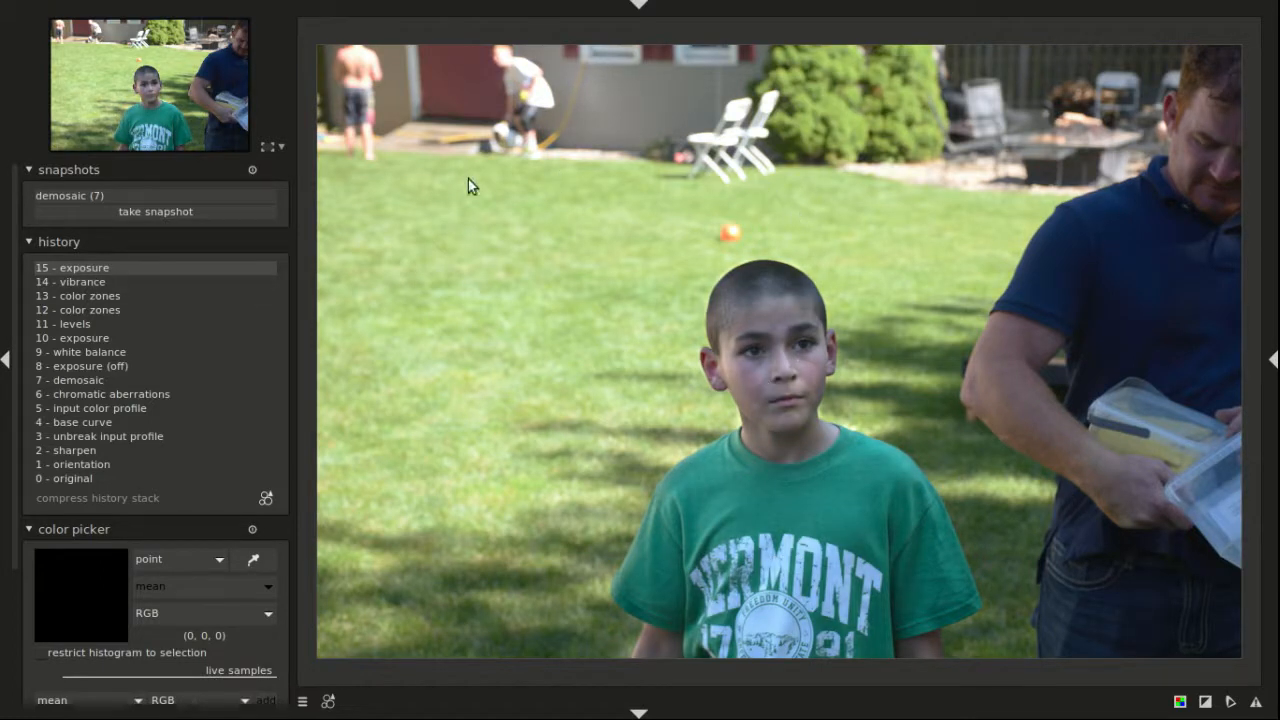
# Step: Compare the demosaic snapshot with the edited photo, rotating the split line to horizontal and moving it slightly
pyautogui.click(231, 195)
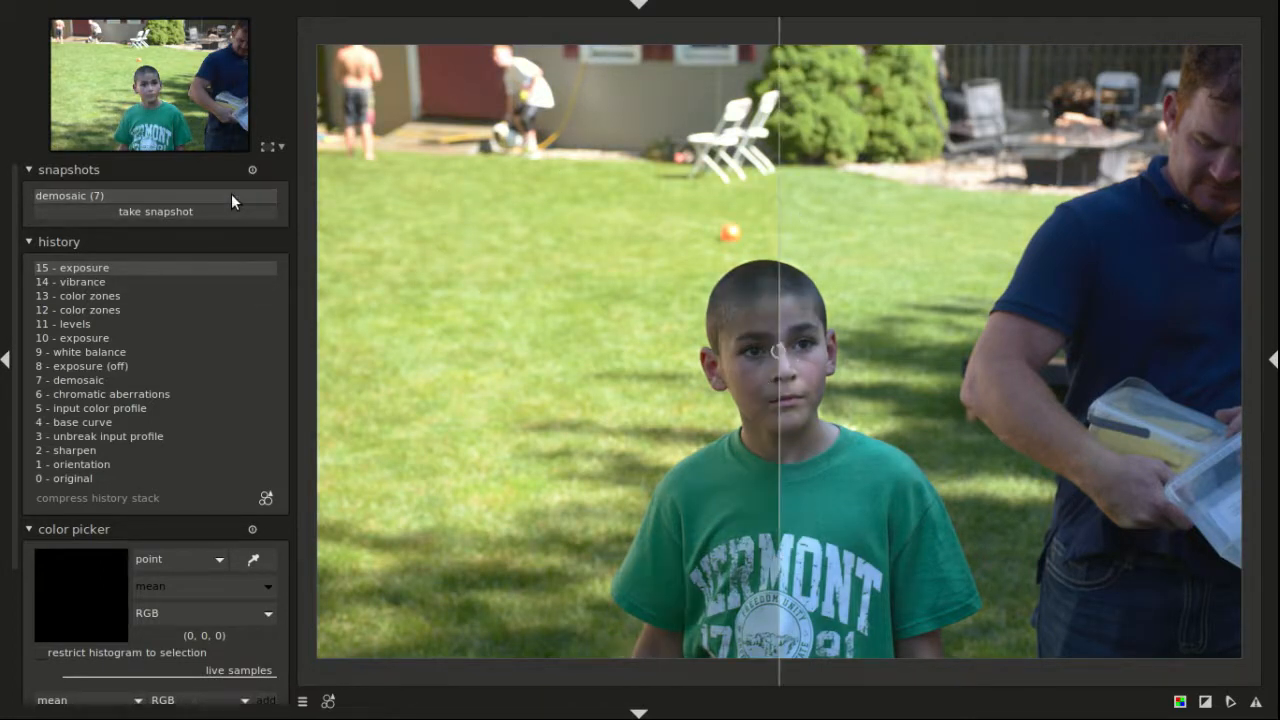
pyautogui.moveTo(777, 507); pyautogui.dragTo(778, 533)
pyautogui.click(782, 352)
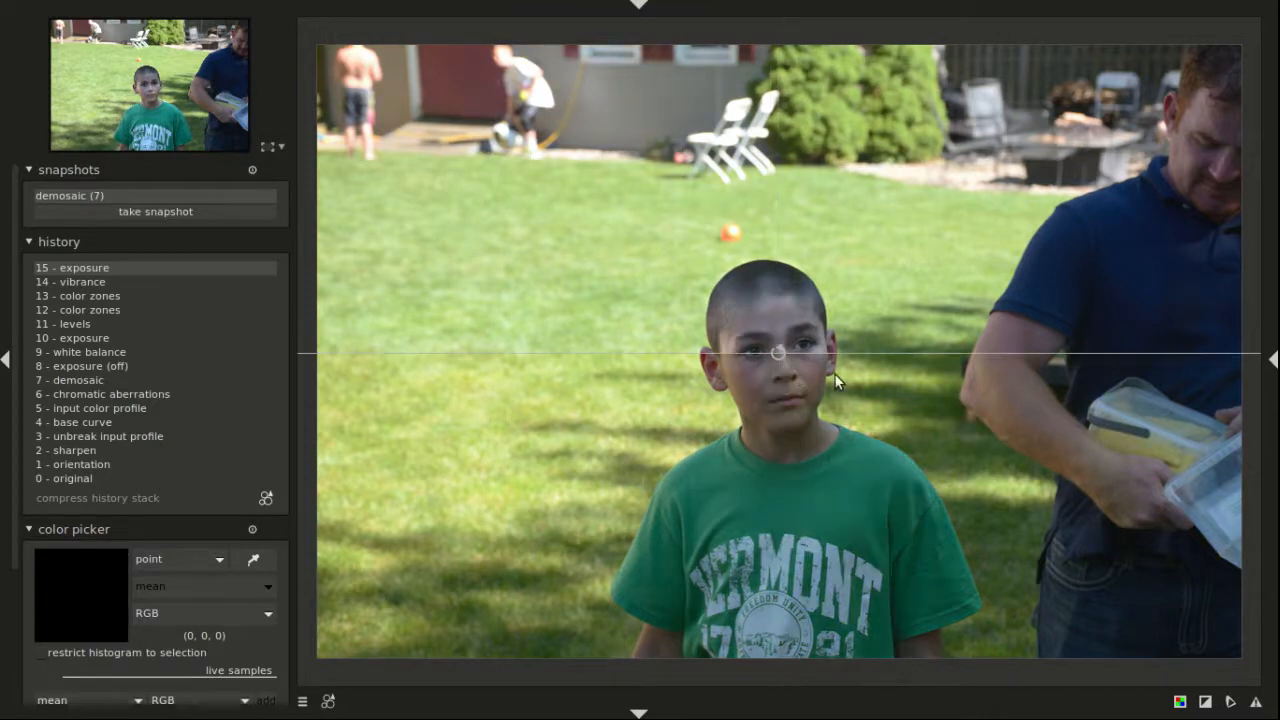
pyautogui.moveTo(898, 350)
pyautogui.mouseDown()
pyautogui.moveTo(906, 204)
pyautogui.moveTo(911, 392)
pyautogui.moveTo(900, 243)
pyautogui.moveTo(923, 271)
pyautogui.moveTo(921, 347)
pyautogui.mouseUp()
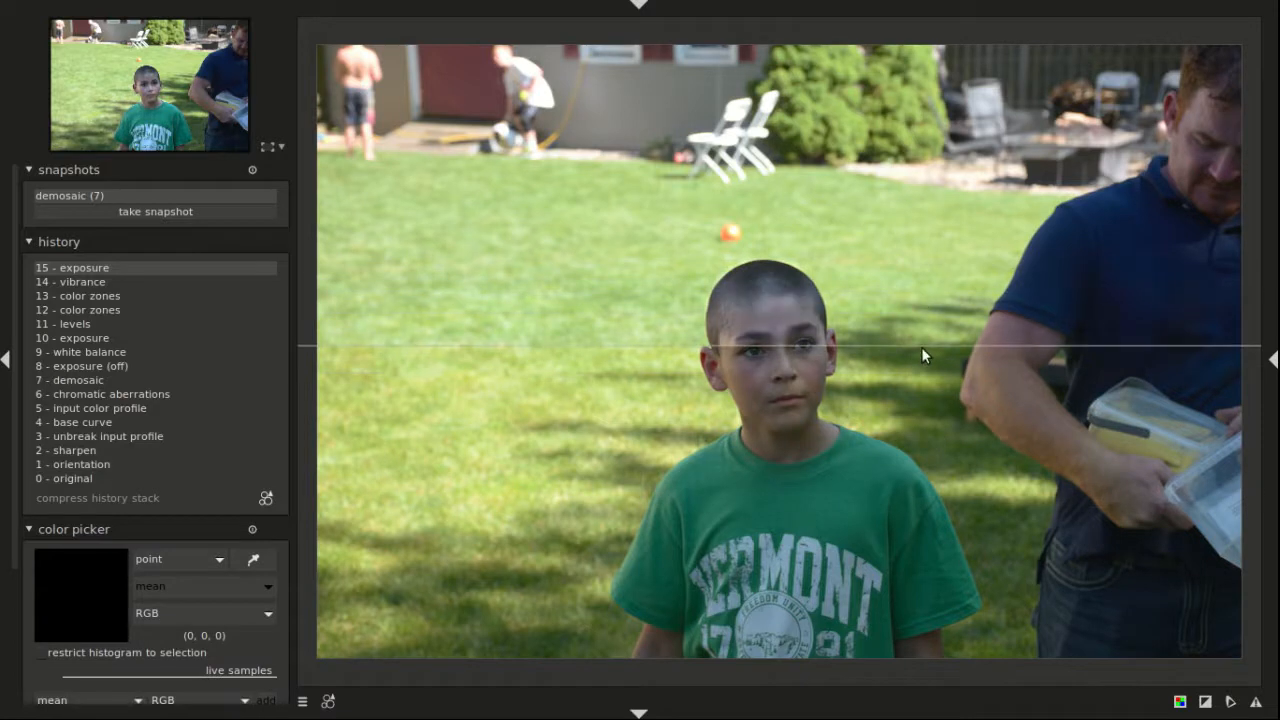
# Step: Compare the snapshot with the edit by moving the split line to the boy's chin and back to his eyes, and clear the snapshots
pyautogui.scroll(1, 791, 392)
pyautogui.moveTo(881, 341); pyautogui.dragTo(876, 428)
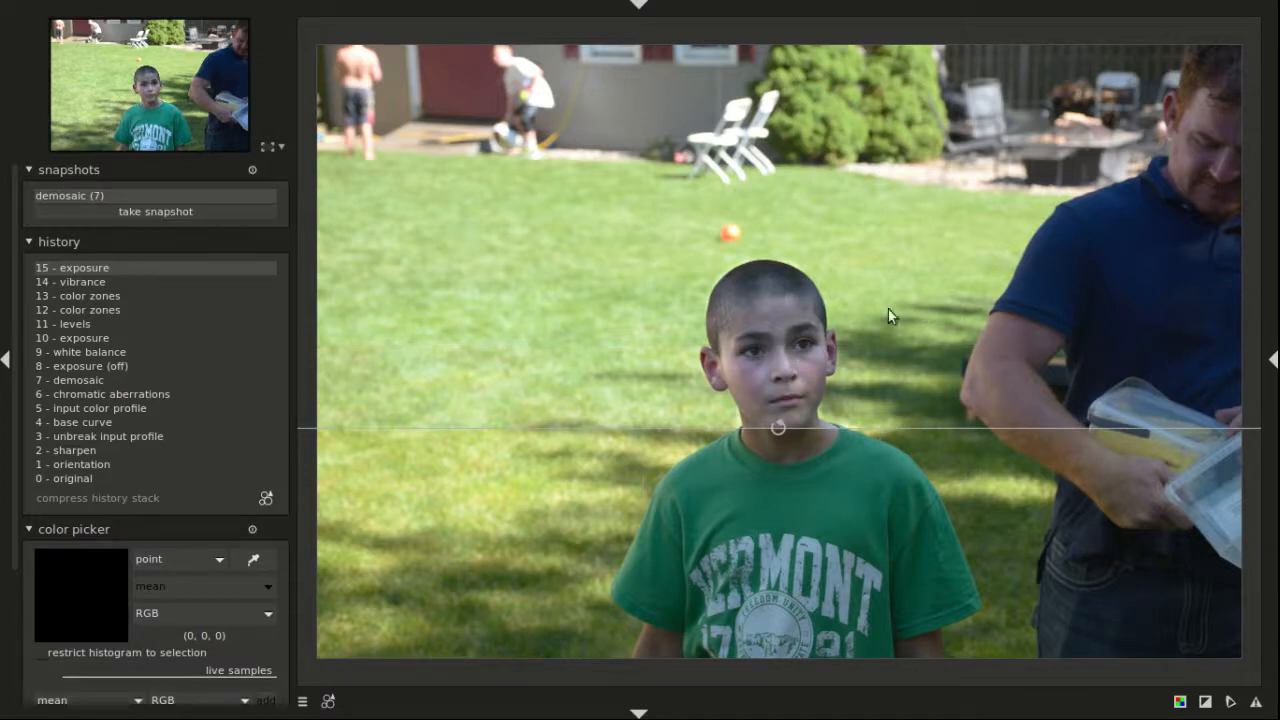
pyautogui.moveTo(825, 427); pyautogui.dragTo(790, 350)
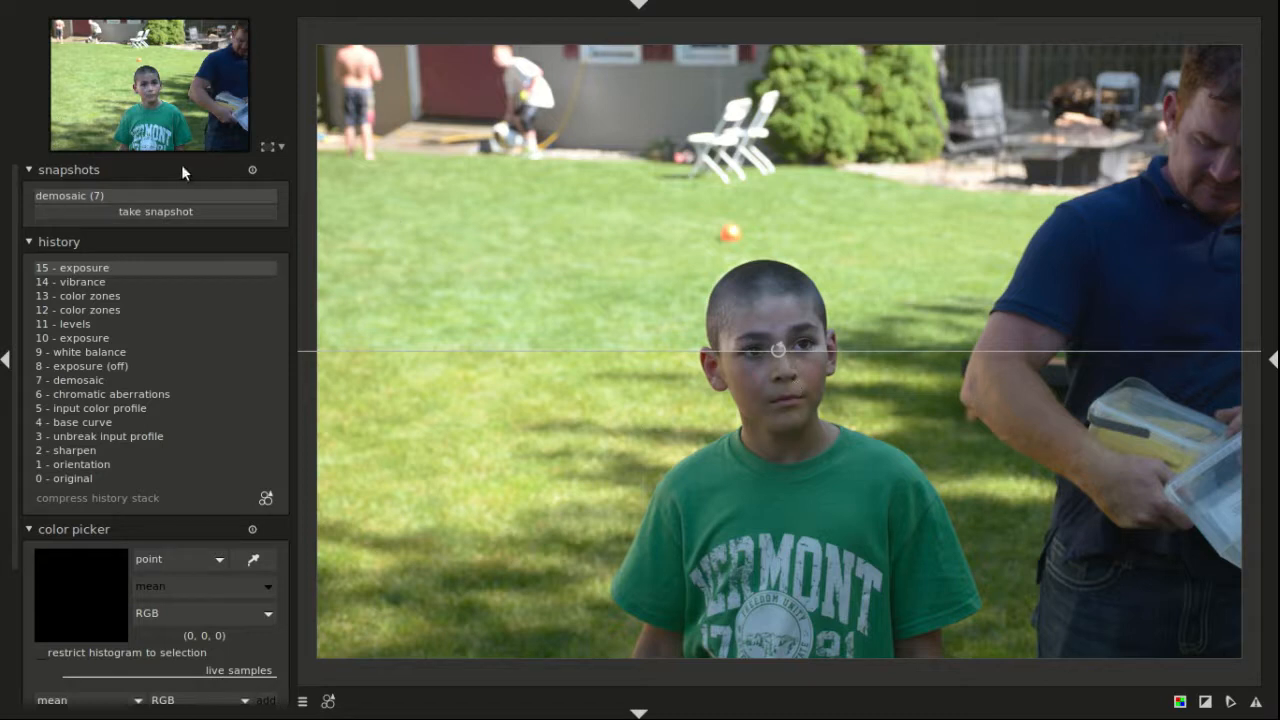
pyautogui.click(252, 168)
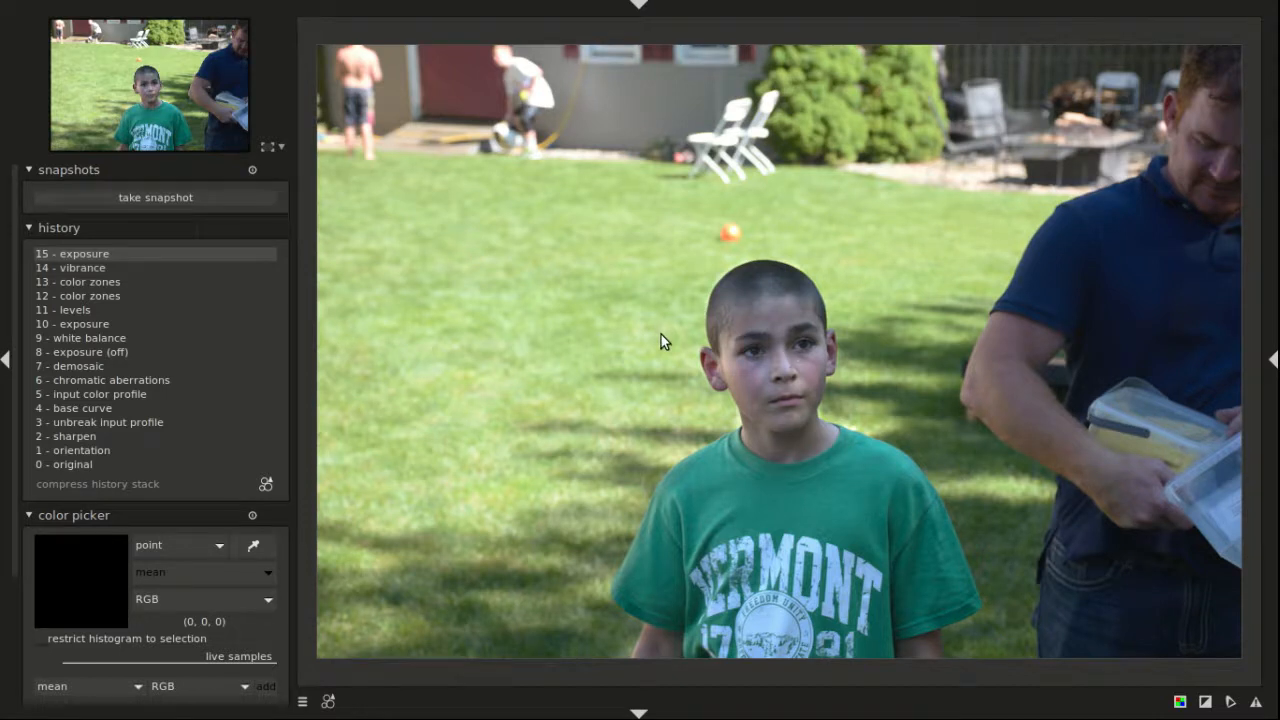
# Step: Switch to Chrome and look over the YouTube page "Why EVERY photographer should be using LIGHTROOM!", including its description and comments
pyautogui.hotkey('alt', 'Tab')
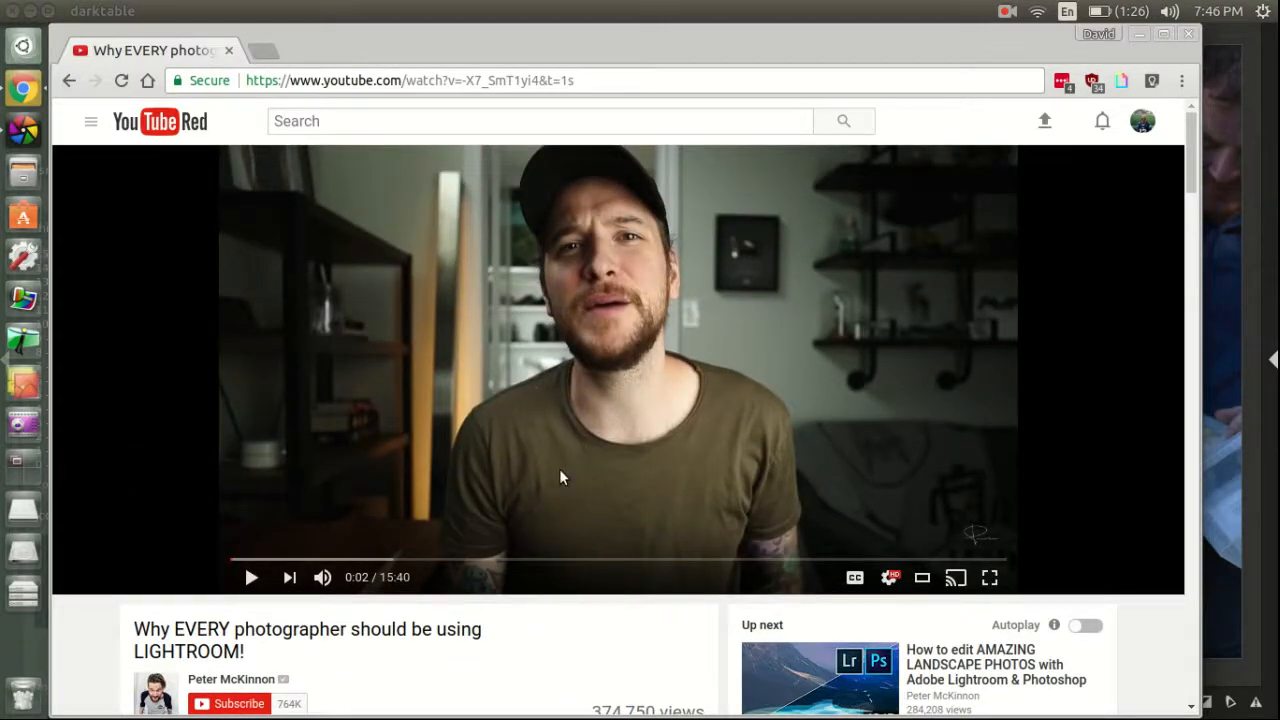
pyautogui.scroll(-5, 559, 470)
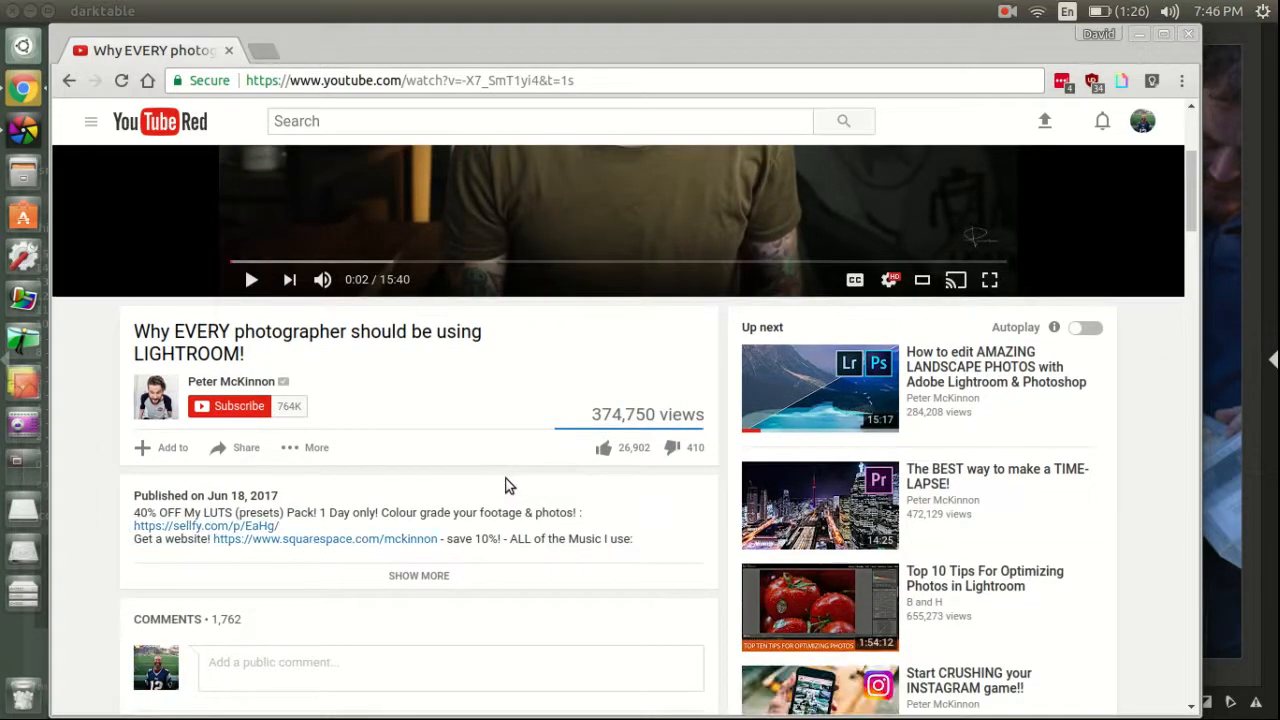
pyautogui.scroll(-3, 505, 485)
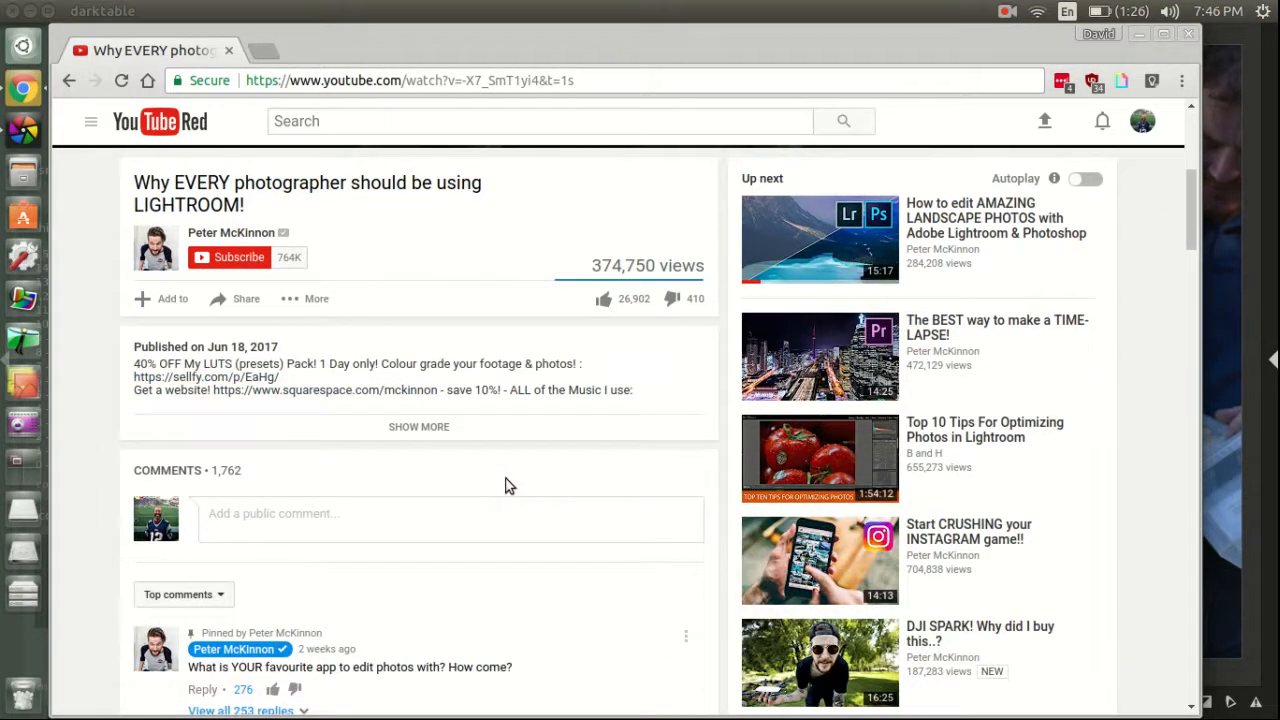
pyautogui.scroll(8, 505, 485)
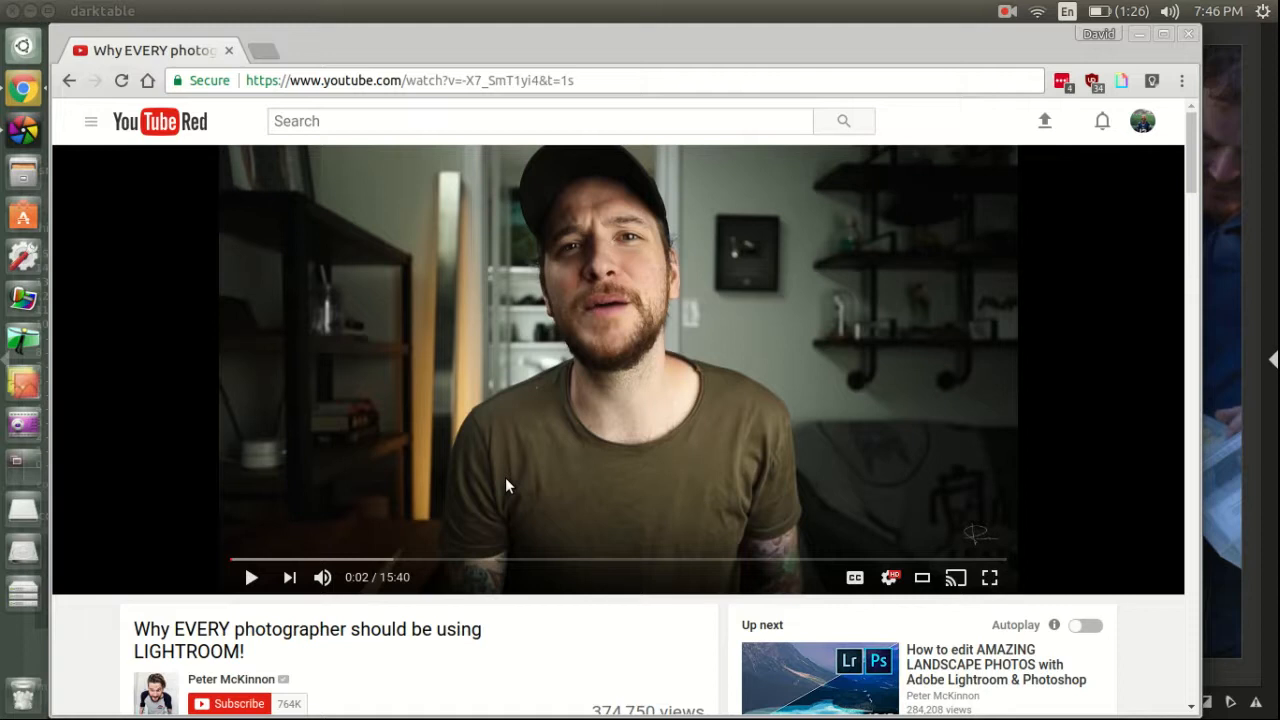